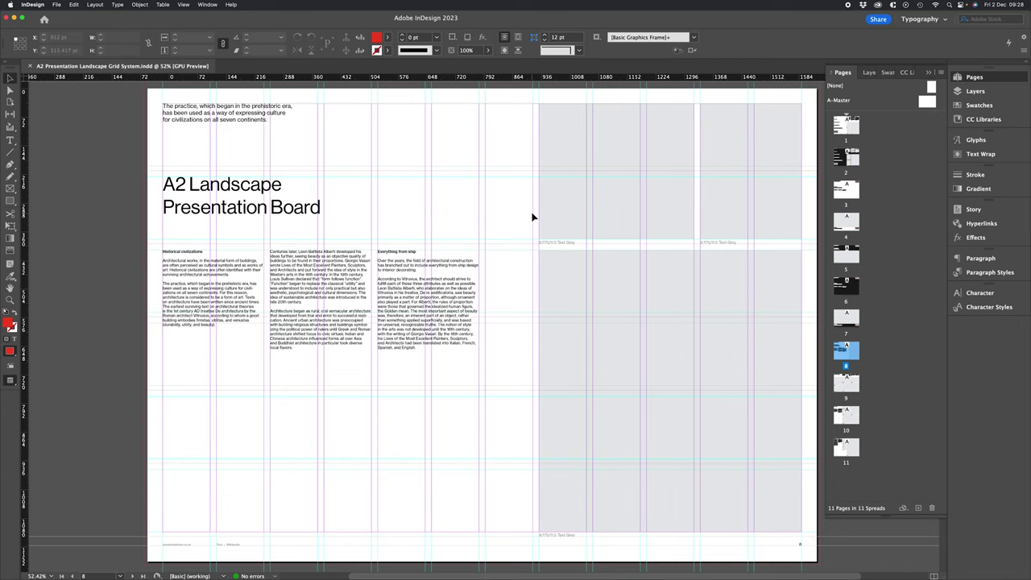
# Examine page 8's three body text columns against the column guides and baseline grid, both up close and at full-page size.
pyautogui.moveTo(522, 249); pyautogui.dragTo(519, 225)
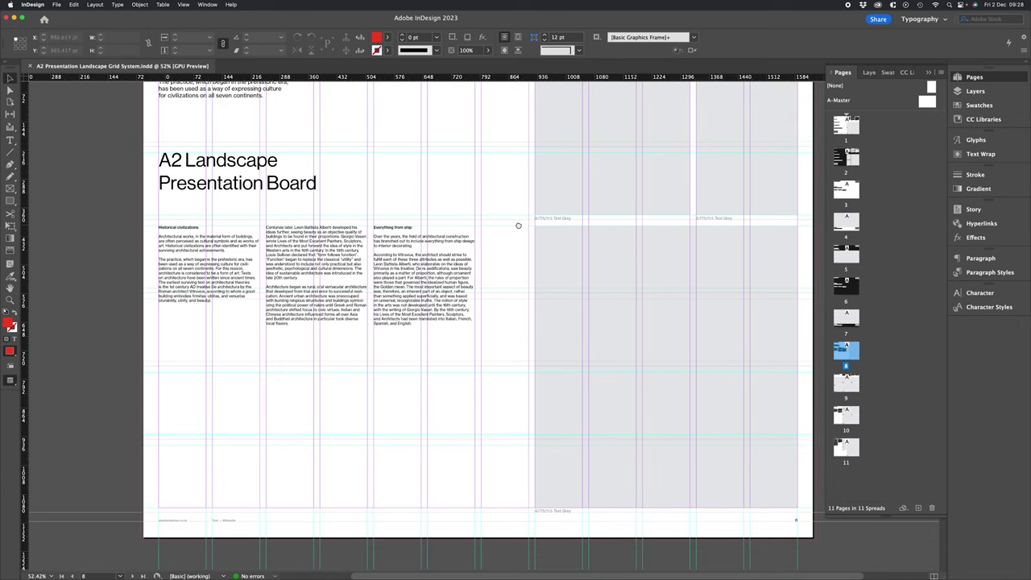
pyautogui.press('w')
pyautogui.press('w')
pyautogui.scroll(1, 504, 215)
pyautogui.press('z')
pyautogui.click(514, 277)
pyautogui.moveTo(514, 277); pyautogui.dragTo(599, 299)
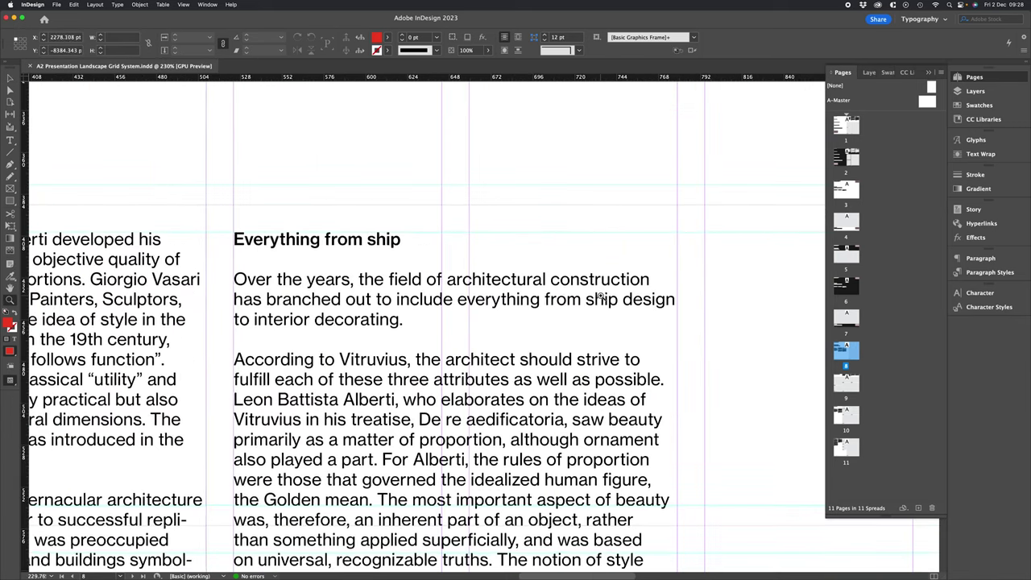
pyautogui.press('v')
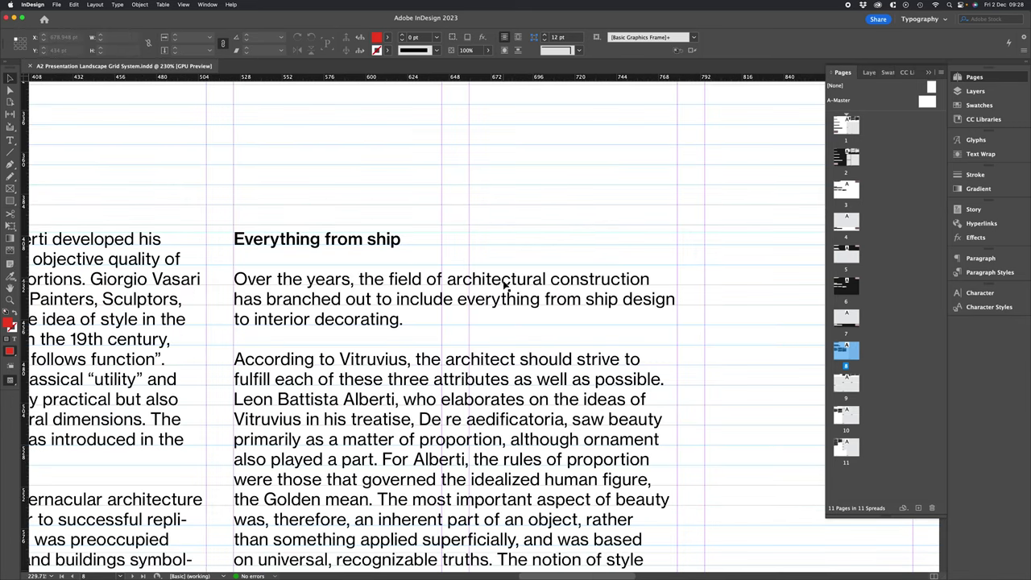
pyautogui.press('super+0')
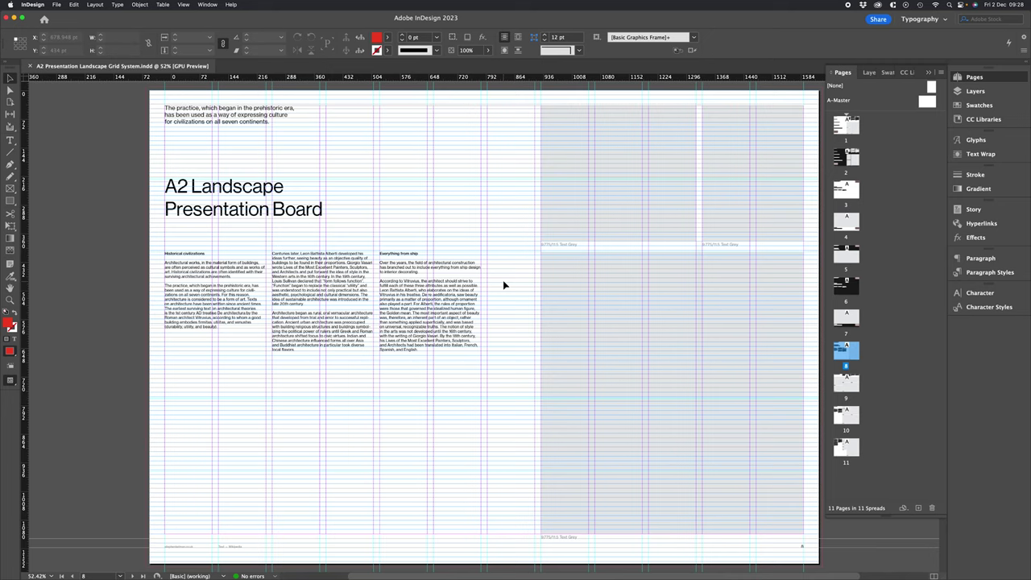
pyautogui.scroll(2, 446, 250)
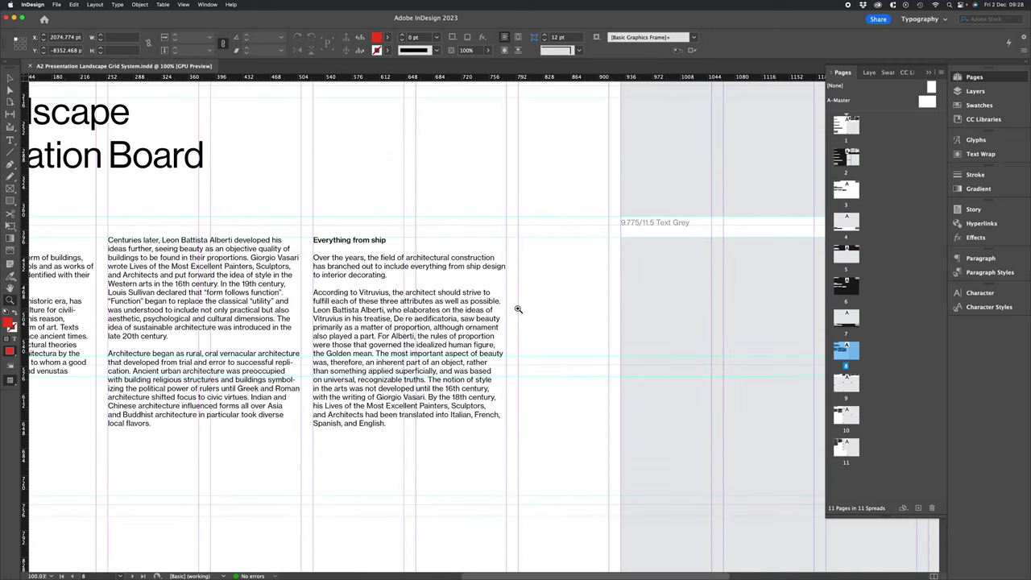
pyautogui.scroll(-1, 518, 309)
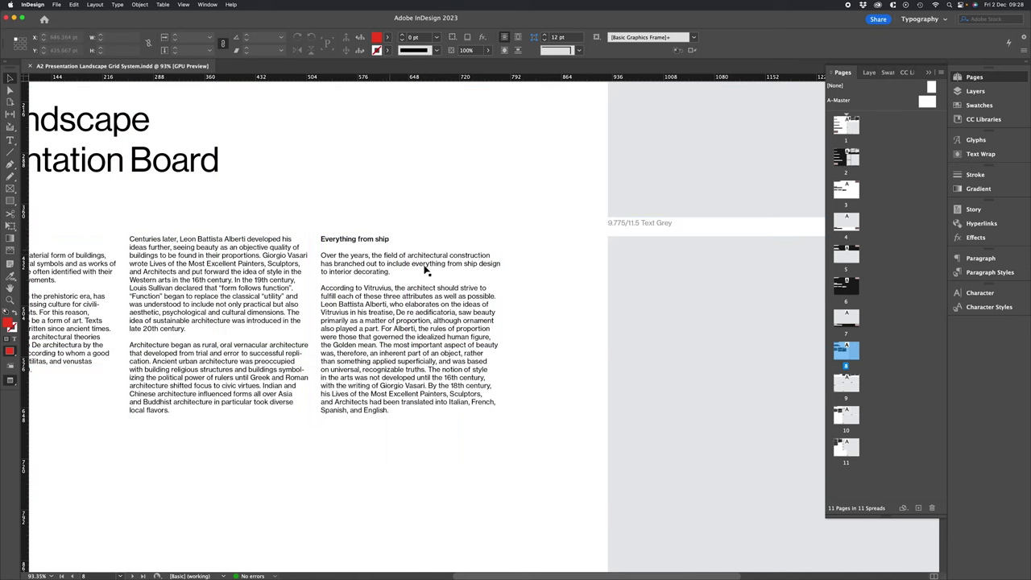
pyautogui.moveTo(705, 184); pyautogui.dragTo(525, 242)
pyautogui.scroll(-3, 525, 242)
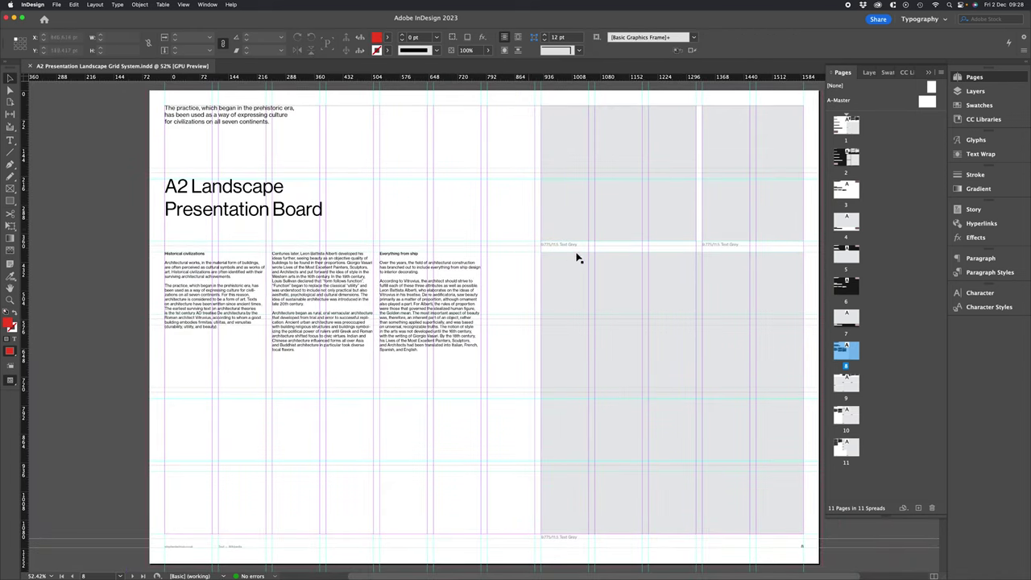
pyautogui.scroll(5, 532, 173)
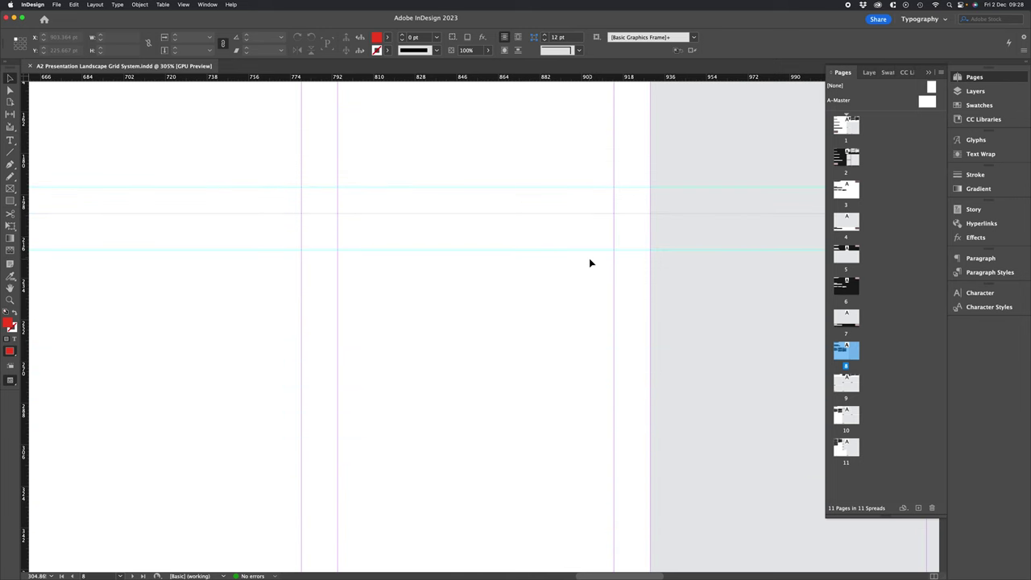
pyautogui.scroll(-5, 589, 260)
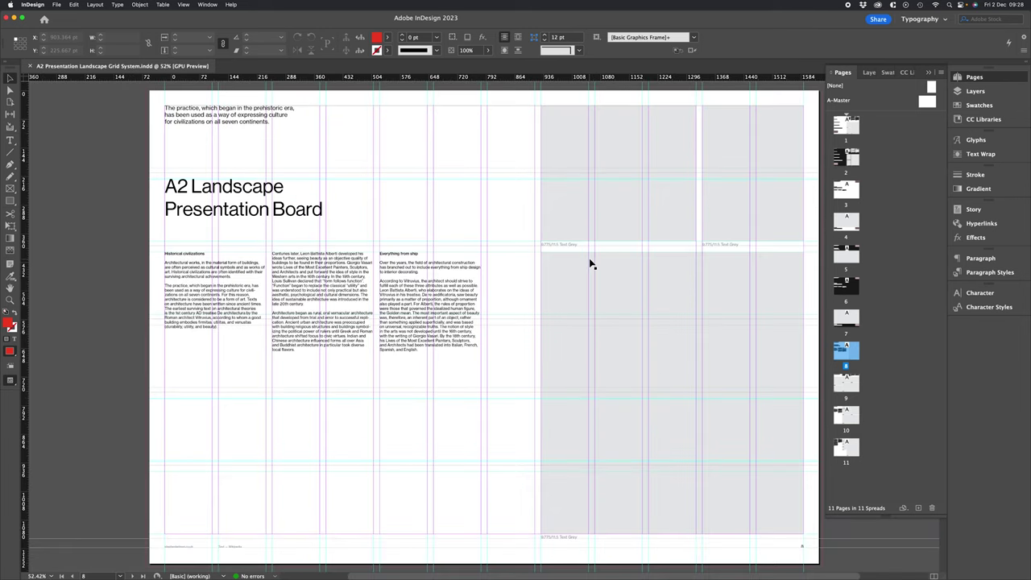
# Look through the layouts of the neighbouring pages 7 and 9, and return to the full view of page 8.
pyautogui.scroll(5, 492, 253)
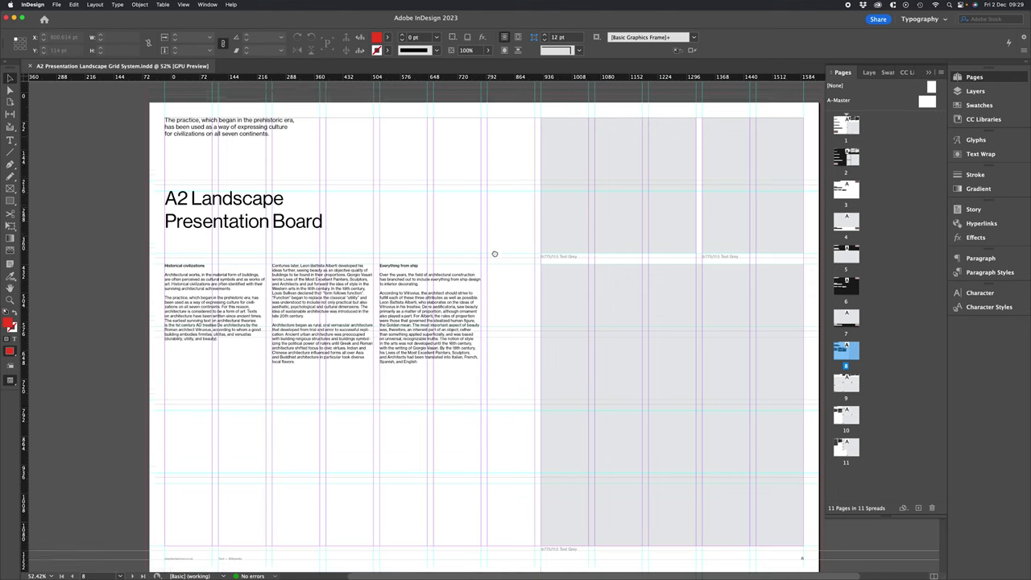
pyautogui.scroll(5, 502, 375)
pyautogui.scroll(-10, 510, 447)
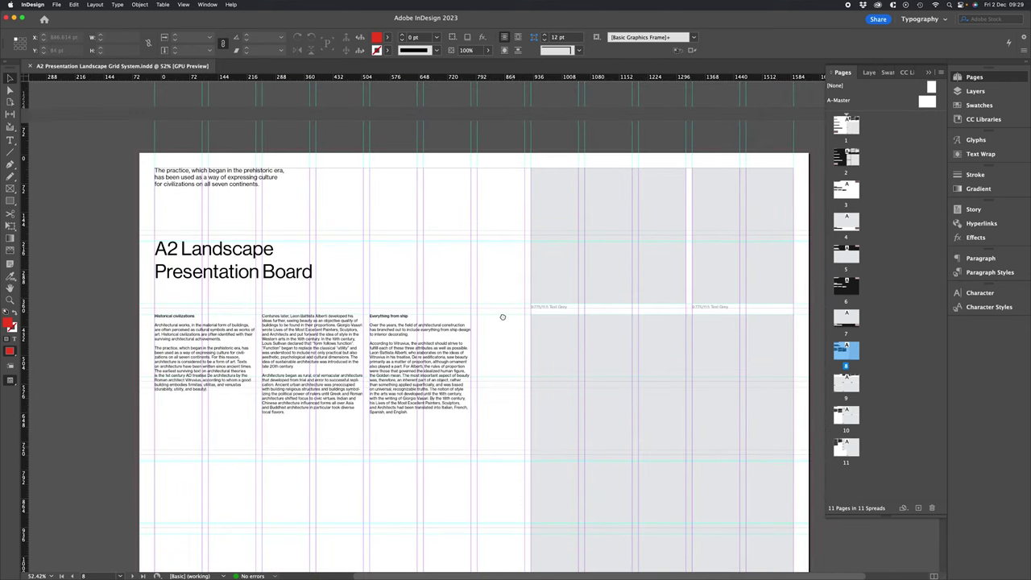
pyautogui.moveTo(500, 390); pyautogui.dragTo(494, 296)
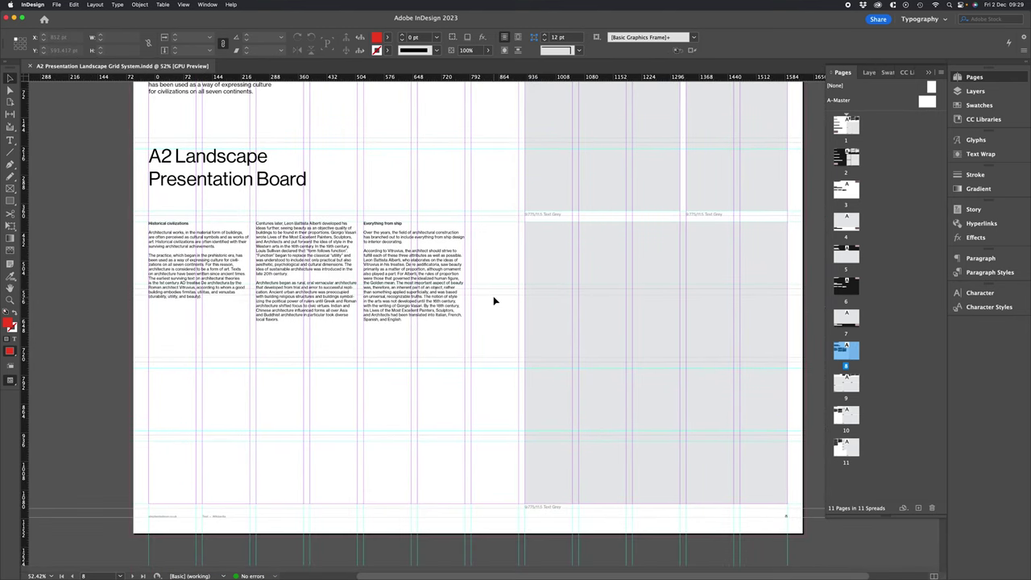
pyautogui.moveTo(495, 440); pyautogui.dragTo(490, 108)
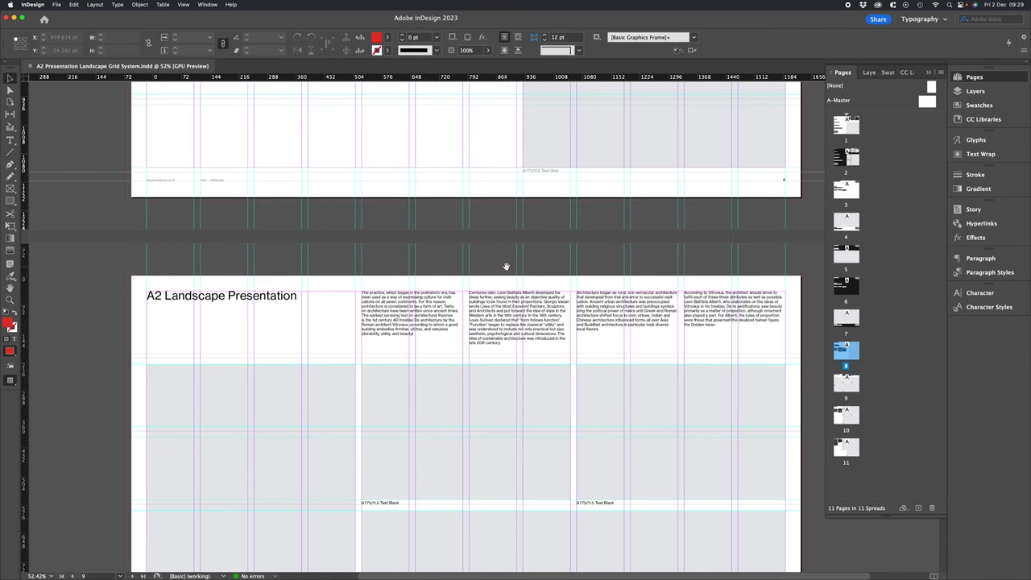
pyautogui.moveTo(512, 377); pyautogui.dragTo(492, 362)
pyautogui.moveTo(499, 203); pyautogui.dragTo(499, 282)
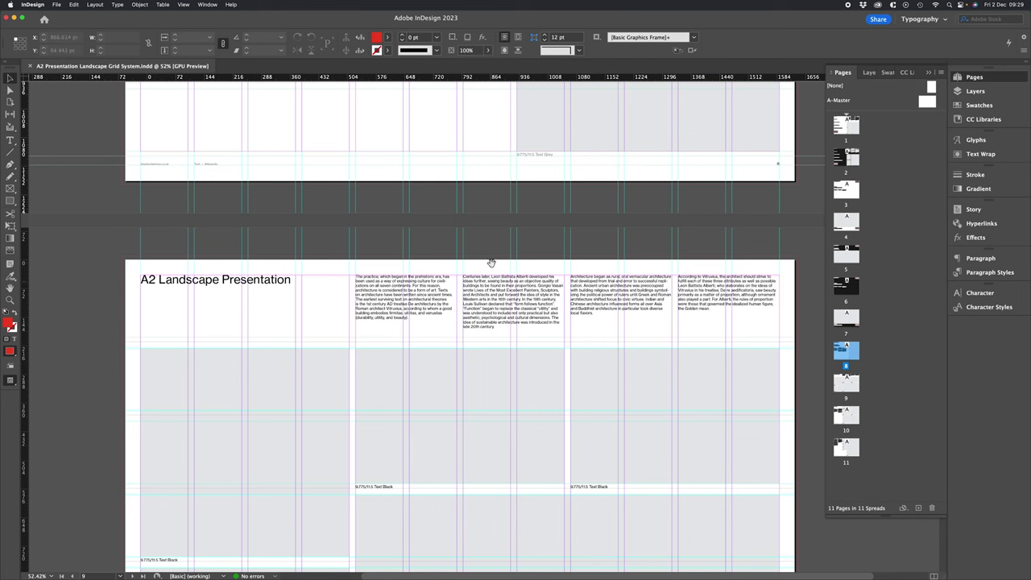
pyautogui.scroll(10, 493, 266)
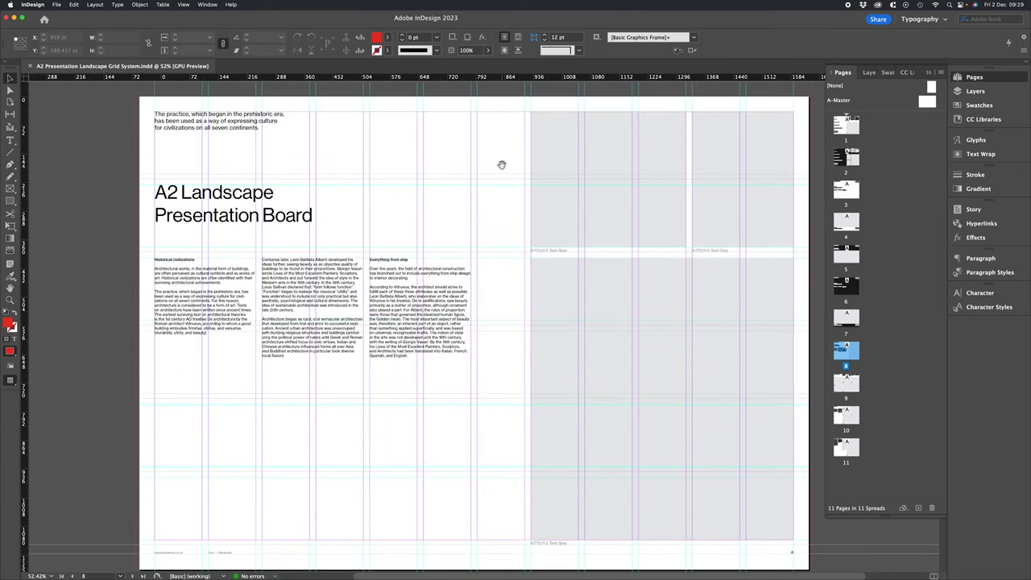
pyautogui.moveTo(501, 165); pyautogui.dragTo(507, 403)
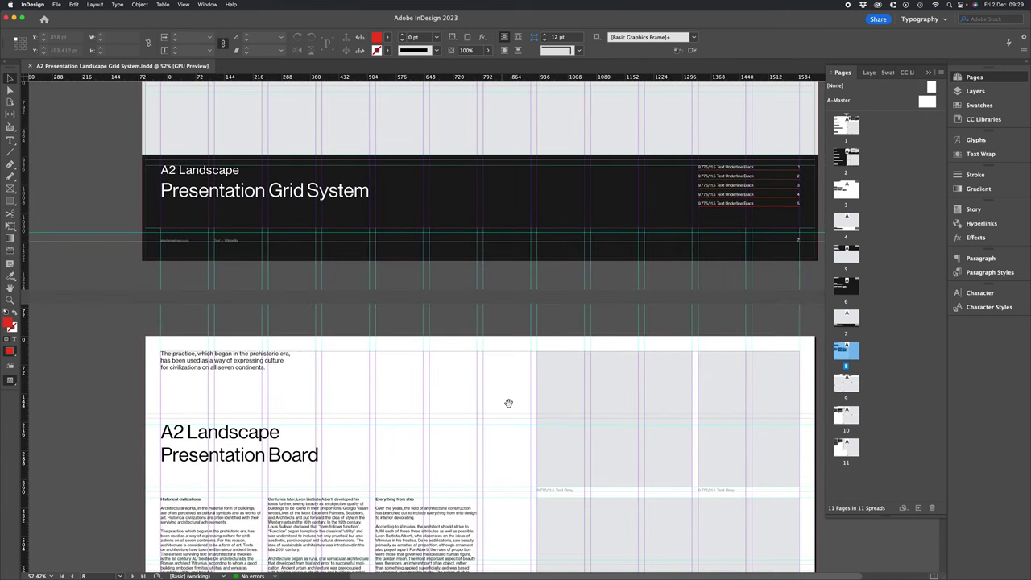
pyautogui.press('super+0')
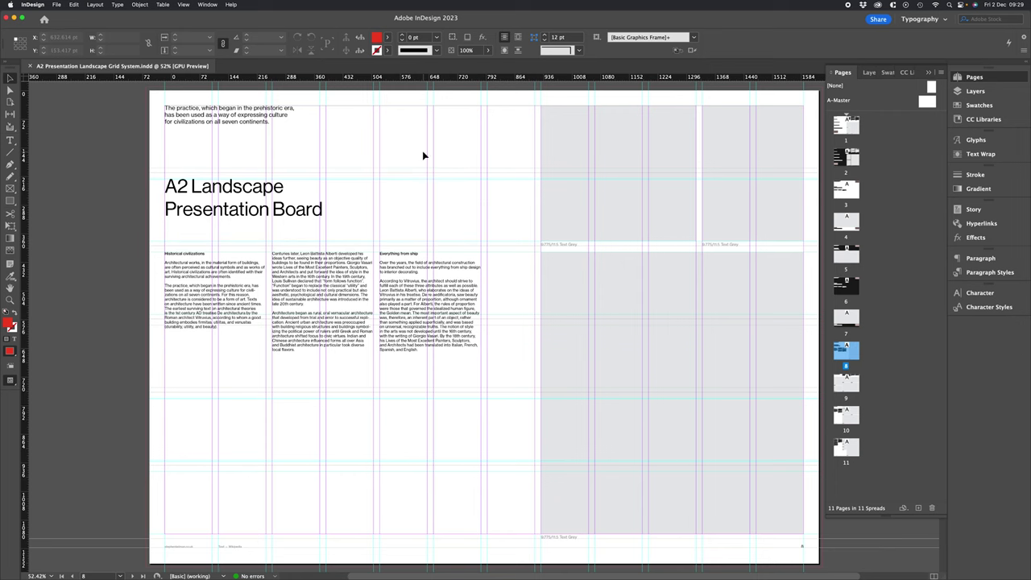
# Inspect the indents and spacing settings of the 9.775/11.5 Text Black paragraph style used in the third column's body text.
pyautogui.press('z')
pyautogui.moveTo(443, 285); pyautogui.dragTo(506, 285)
pyautogui.press('v')
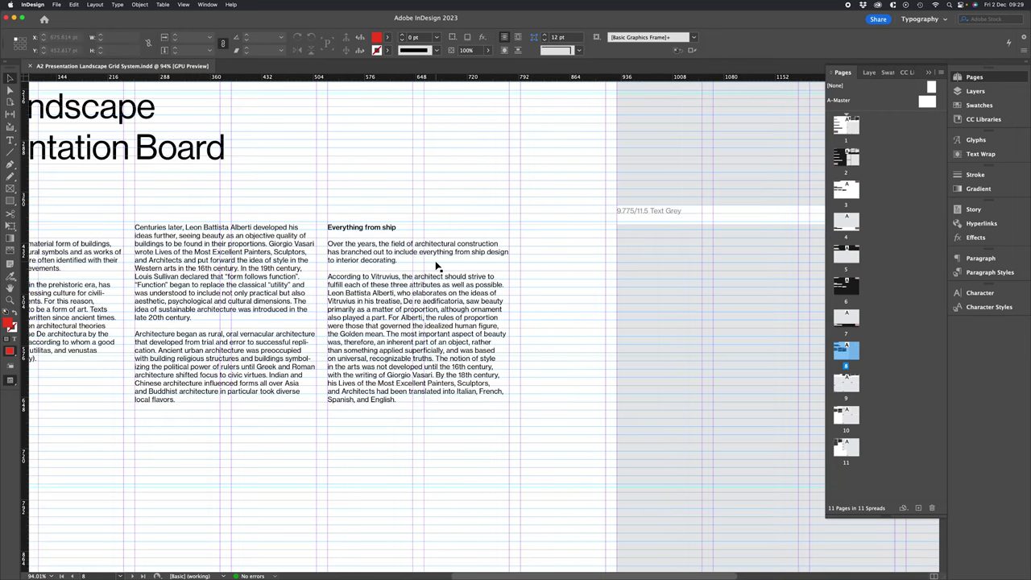
pyautogui.click(442, 271)
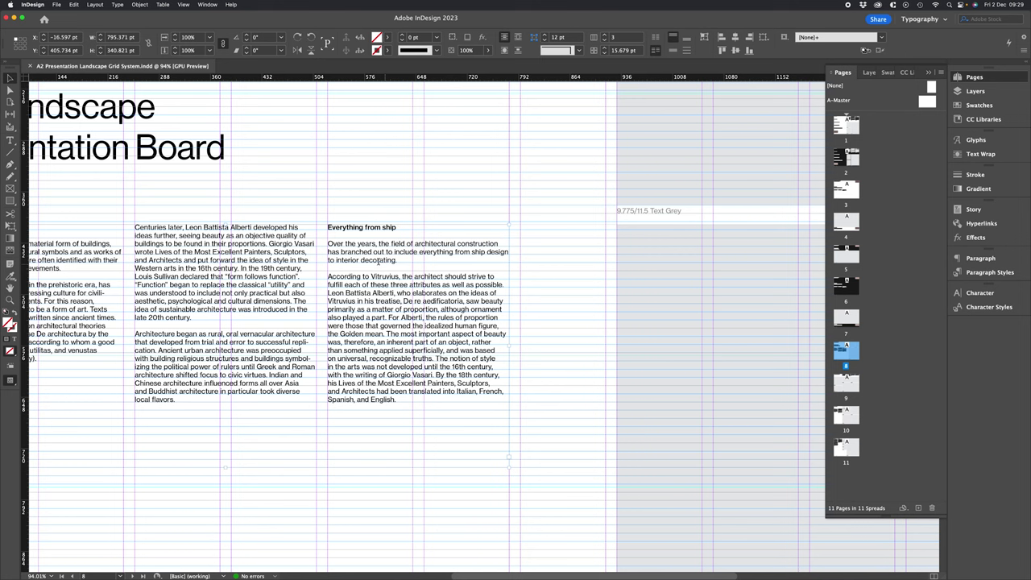
pyautogui.doubleClick(379, 262)
pyautogui.moveTo(378, 261); pyautogui.dragTo(413, 343)
pyautogui.click(989, 272)
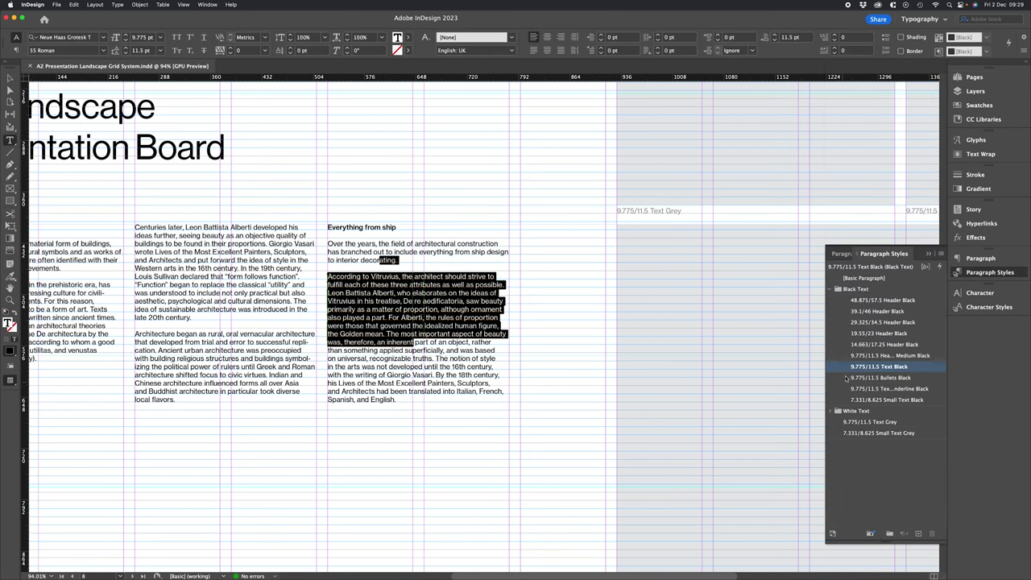
pyautogui.doubleClick(852, 367)
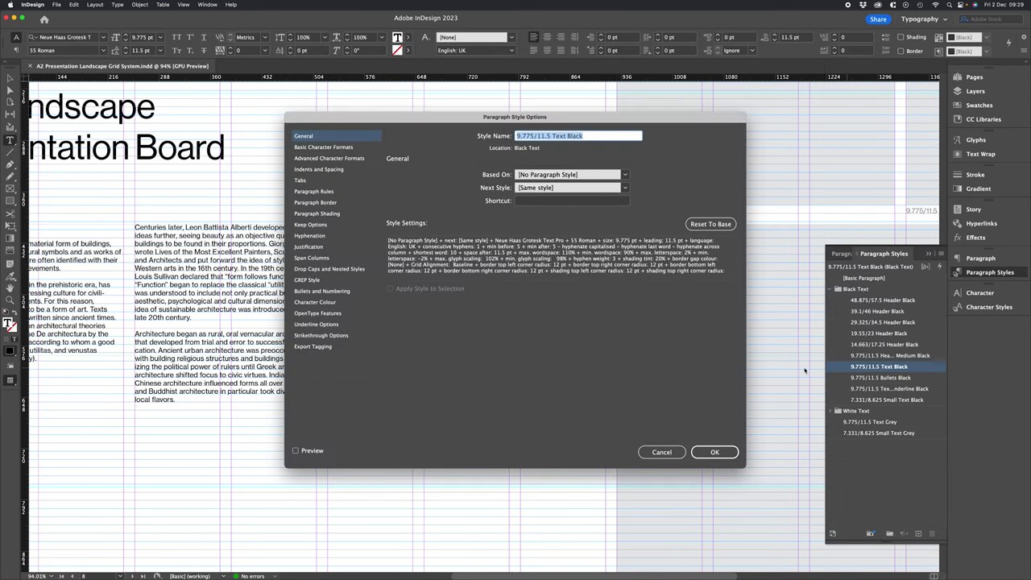
pyautogui.click(342, 170)
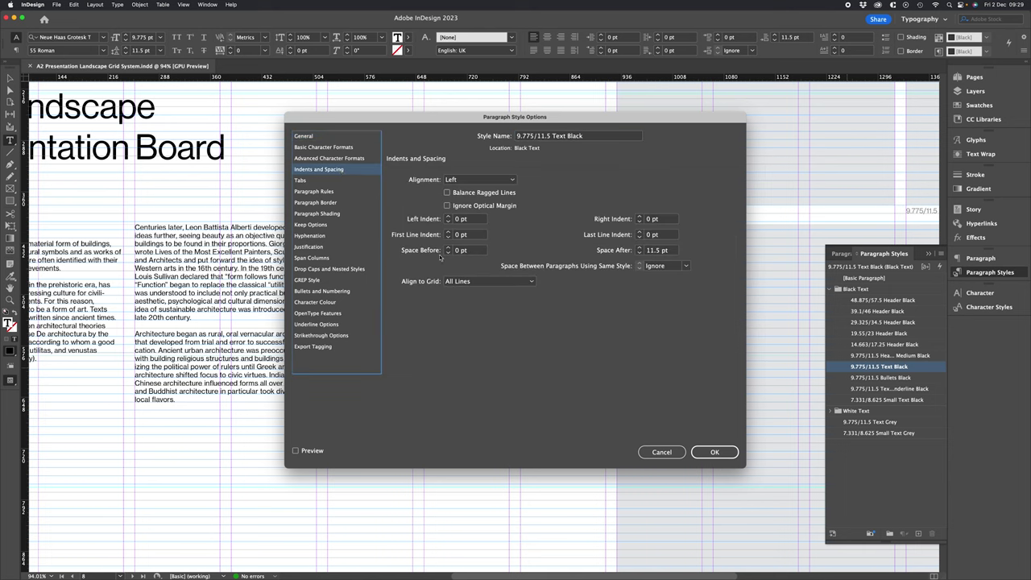
pyautogui.click(662, 452)
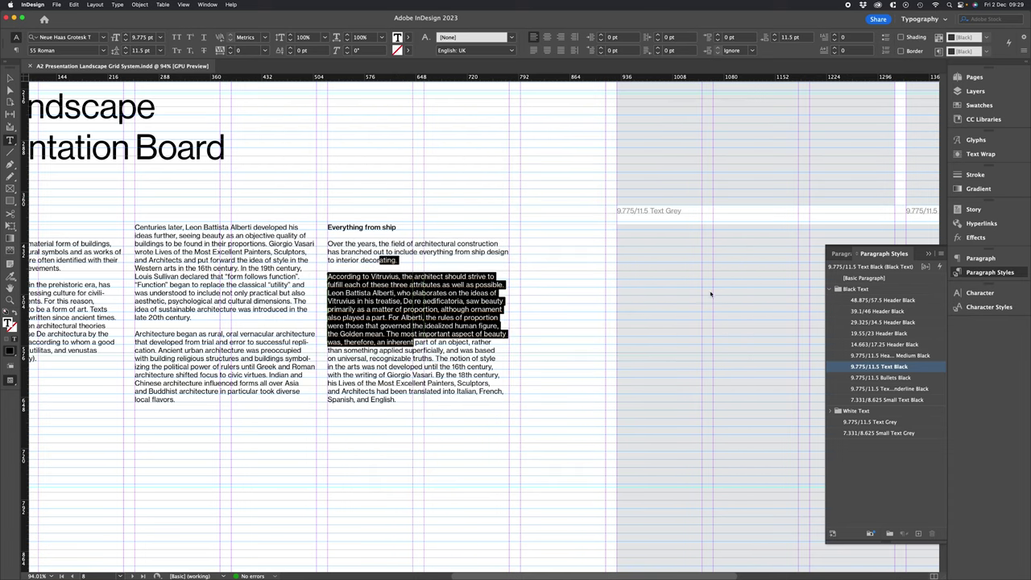
pyautogui.press('Escape')
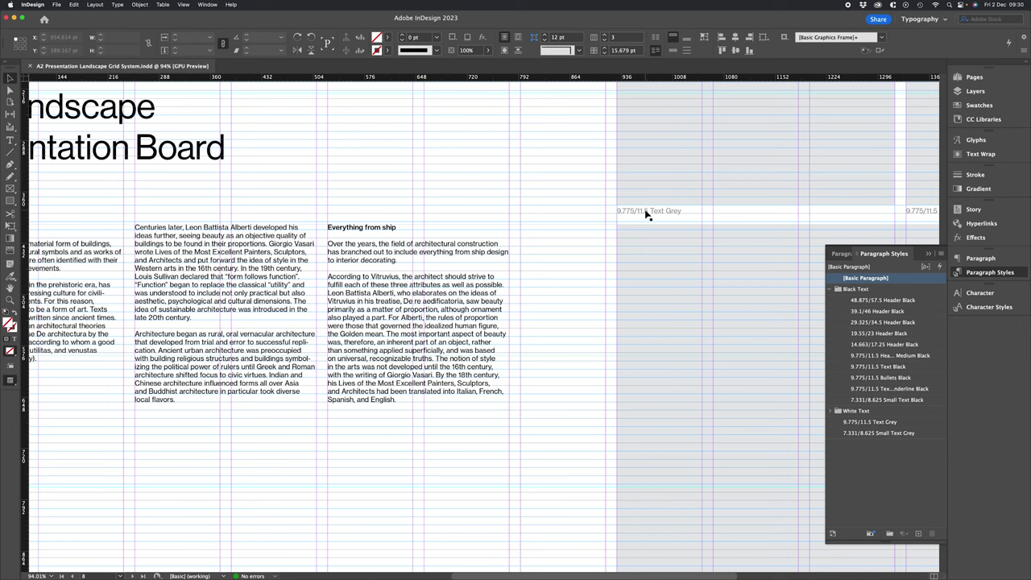
# Check which paragraph style is used by the grey caption under the wider upper image placeholder.
pyautogui.doubleClick(626, 212)
pyautogui.tripleClick(624, 211)
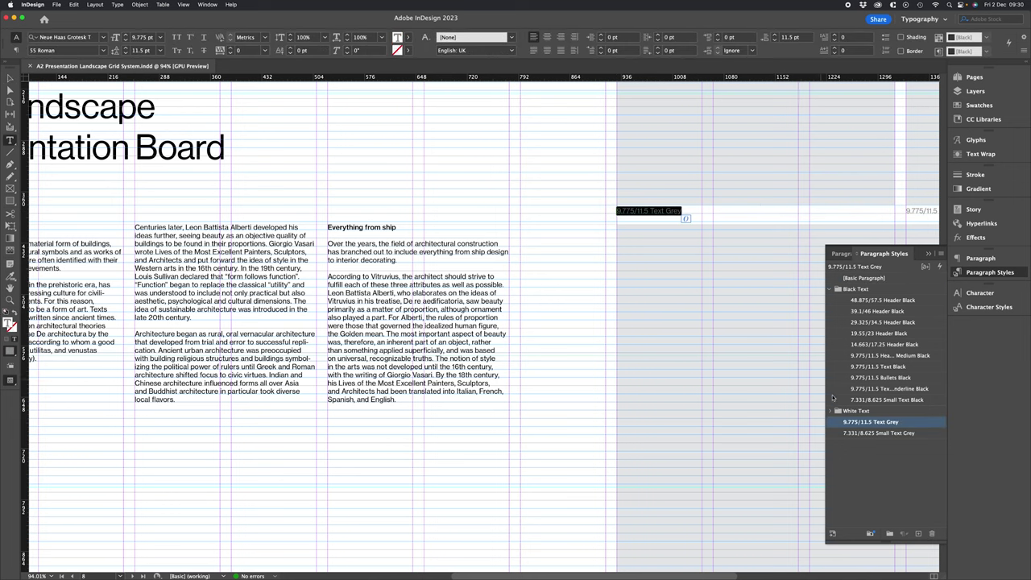
pyautogui.press('Escape')
pyautogui.click(535, 225)
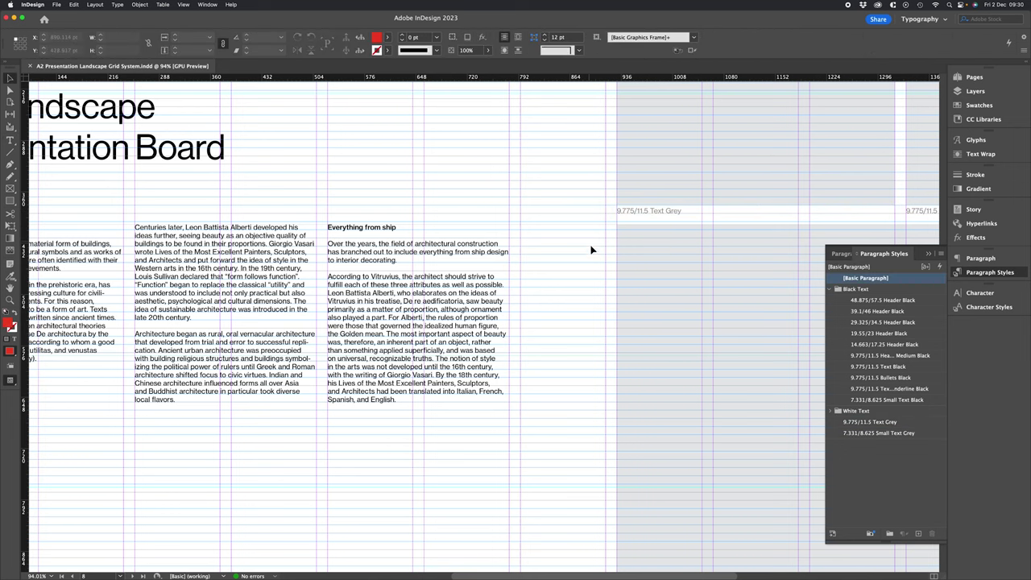
# Delete the caption text beneath the wider upper image placeholder on page 8.
pyautogui.hscroll(6, 524, 266)
pyautogui.press('super+0')
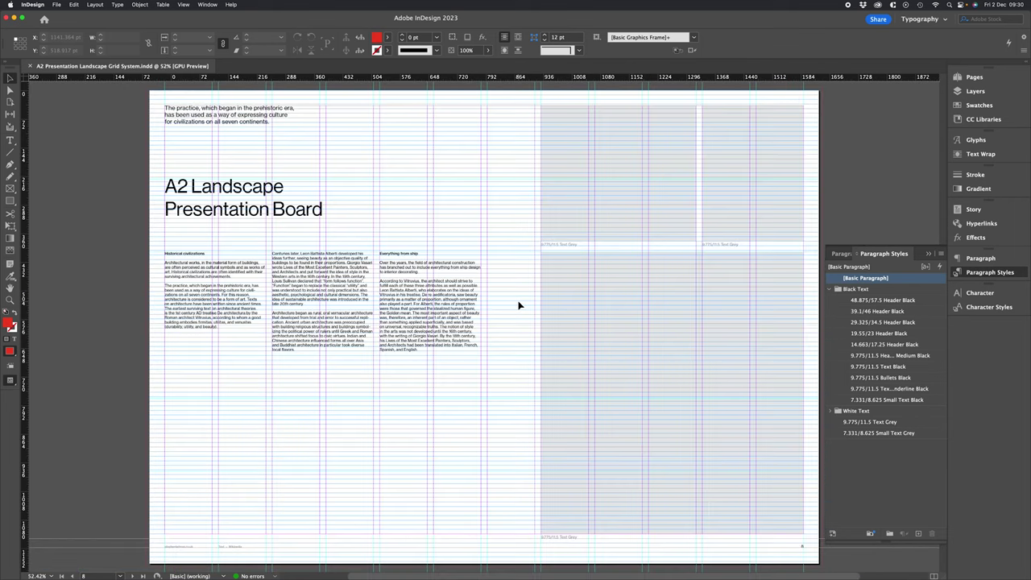
pyautogui.press('w')
pyautogui.press('w')
pyautogui.press('super+space')
pyautogui.moveTo(595, 253); pyautogui.dragTo(736, 309)
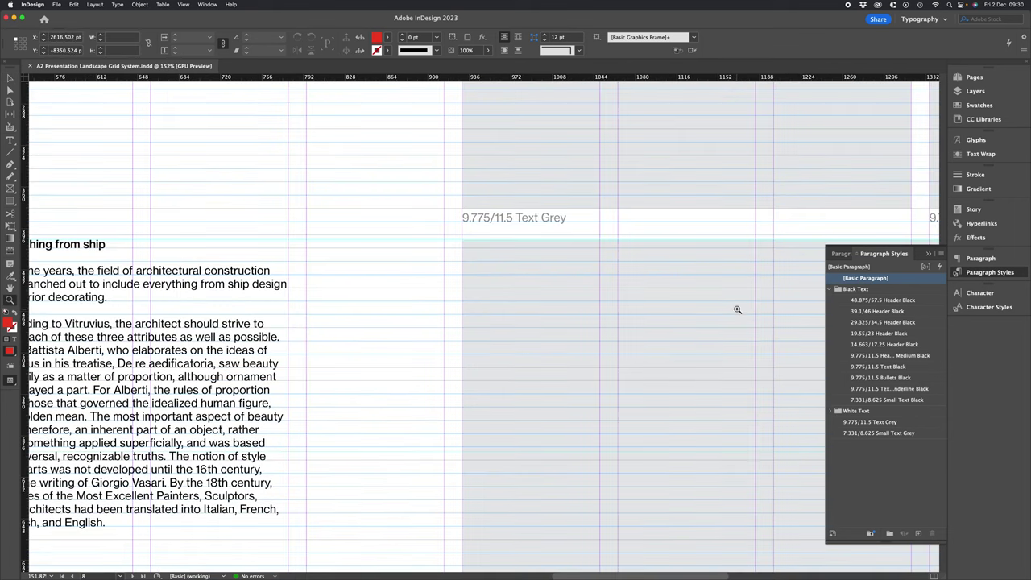
pyautogui.hscroll(4, 550, 299)
pyautogui.doubleClick(422, 222)
pyautogui.press('super+a')
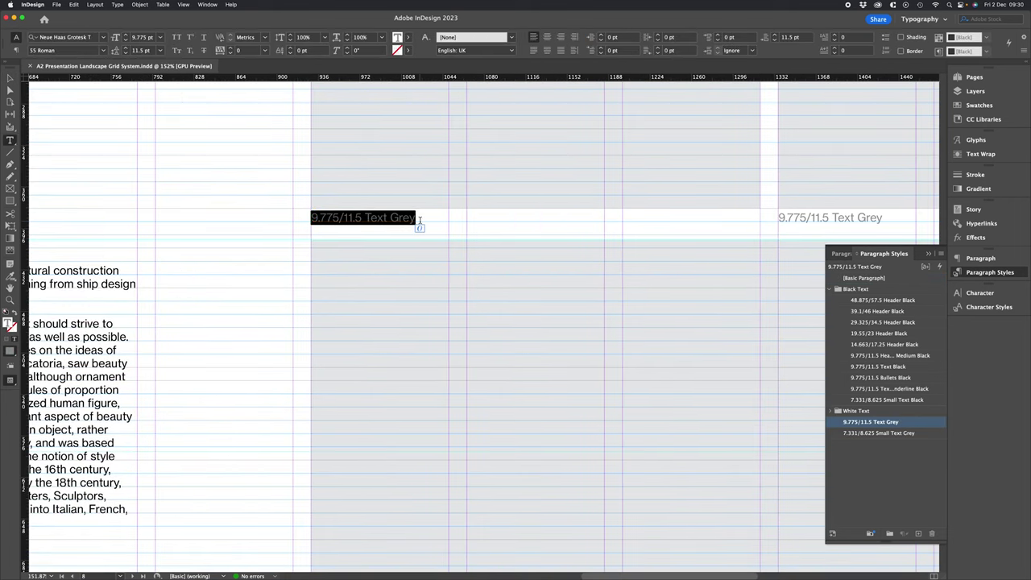
pyautogui.press('BackSpace')
# Apply the 7.331/8.625 Small Text Black paragraph style to the empty caption and fill its frame with placeholder text.
pyautogui.click(855, 433)
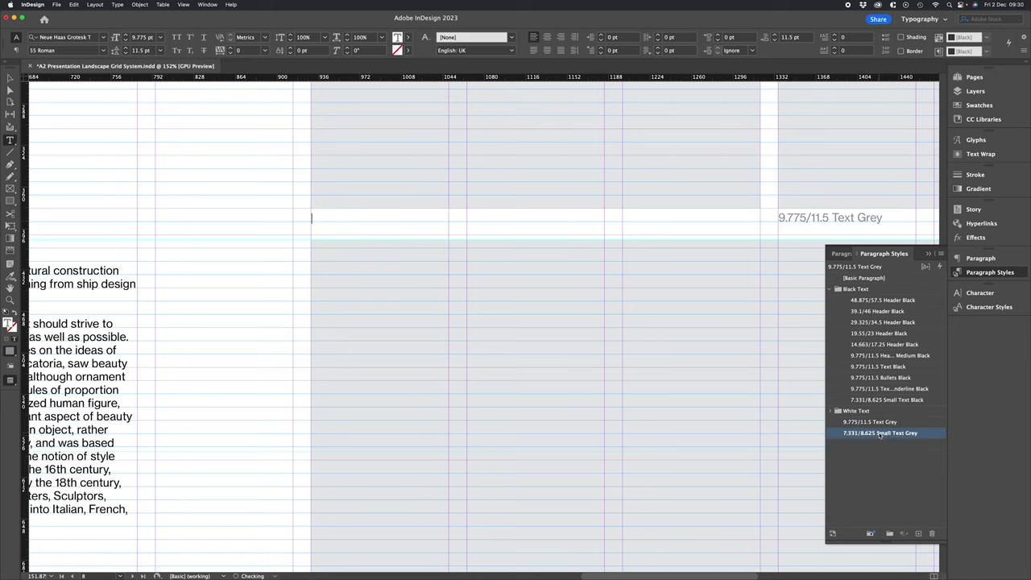
pyautogui.click(857, 400)
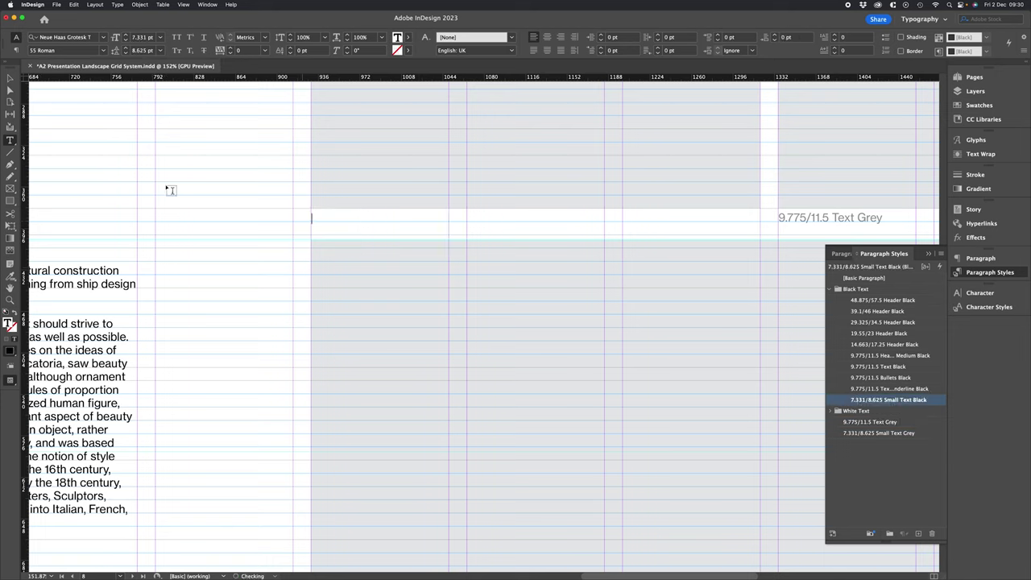
pyautogui.click(118, 5)
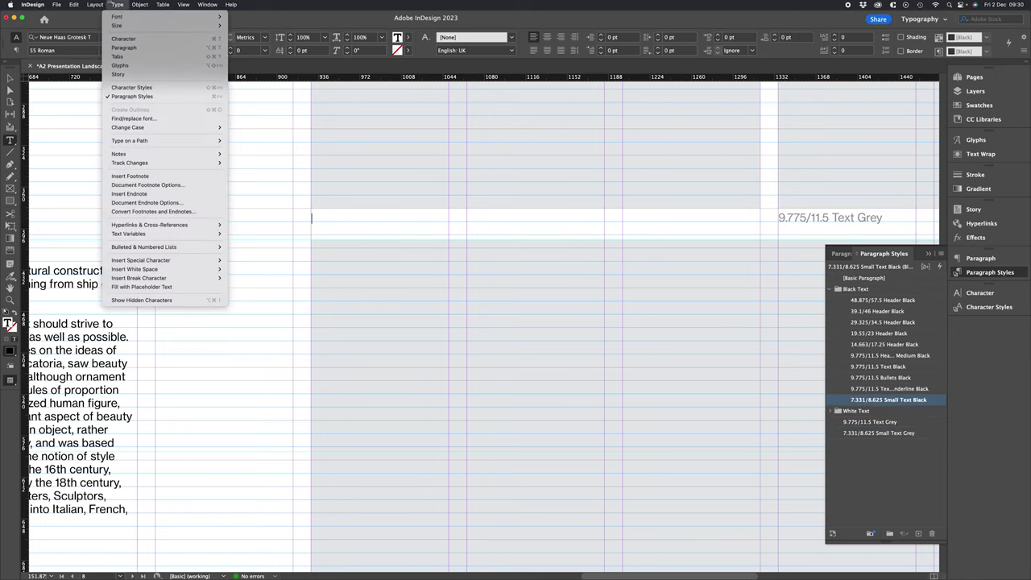
pyautogui.click(179, 288)
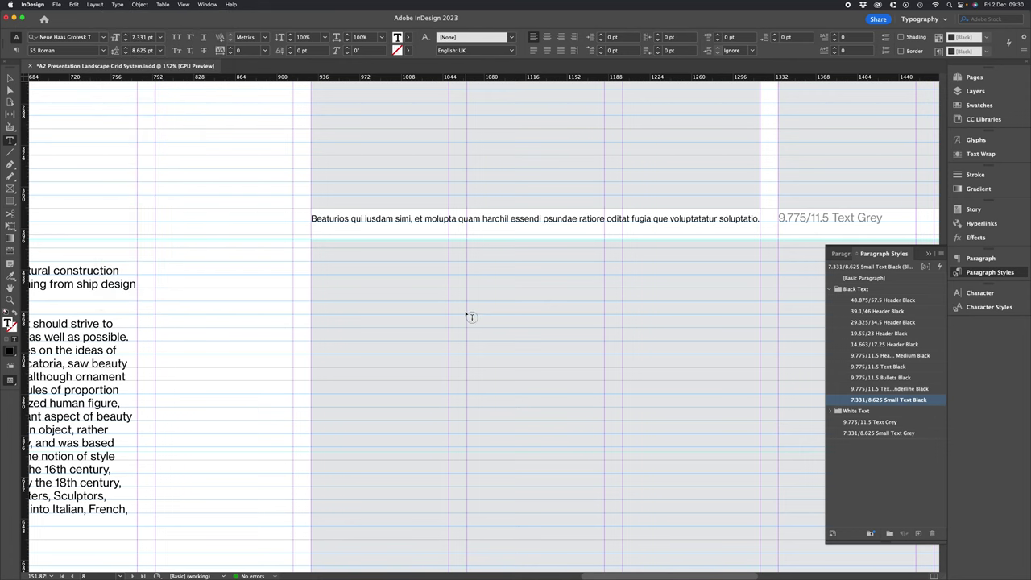
pyautogui.press('super+a')
pyautogui.press('super+shift+a')
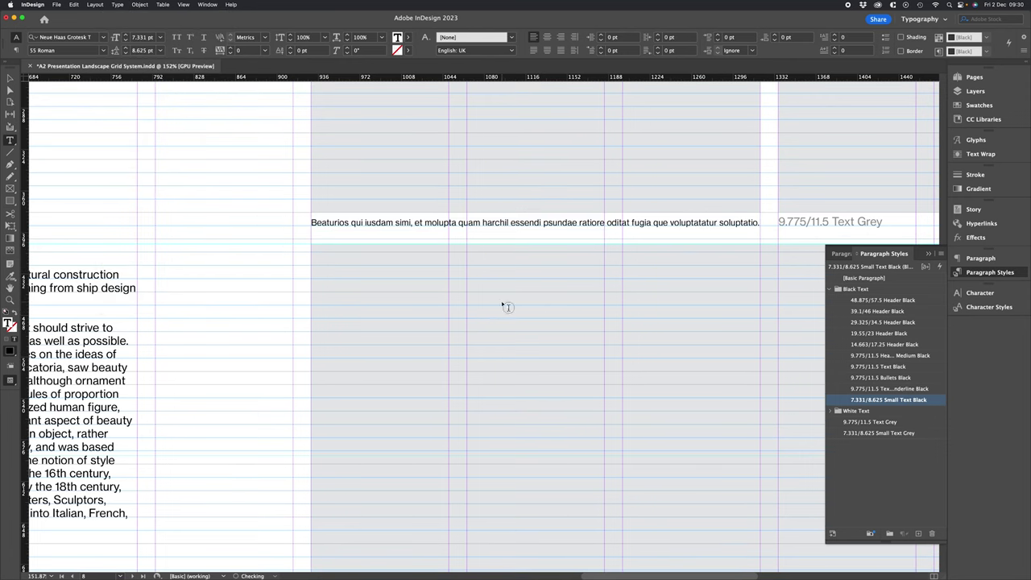
pyautogui.press('Escape')
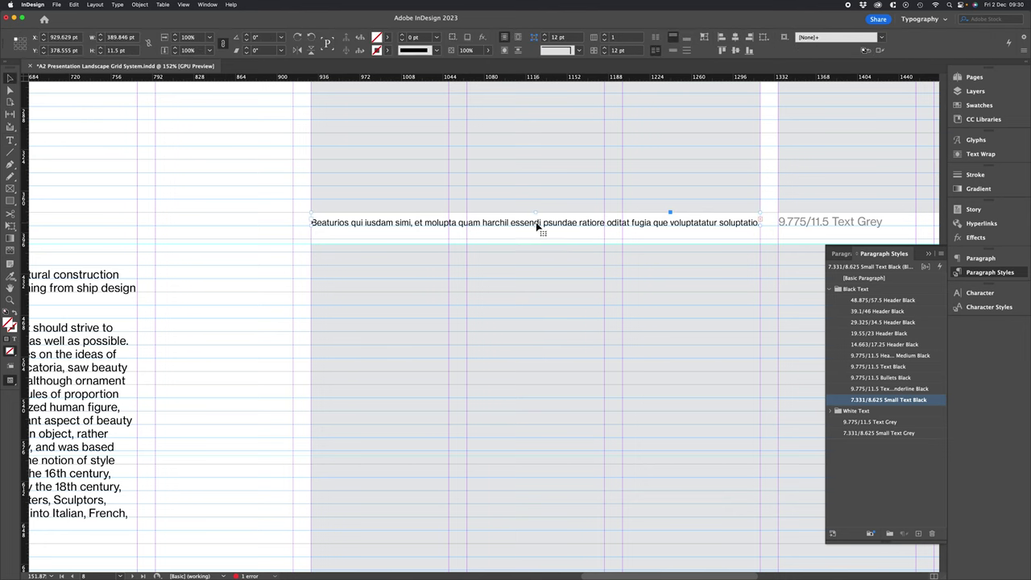
# Extend the caption frame under the wider upper image to 23 pt high and repeat its placeholder line on a second line.
pyautogui.moveTo(536, 224)
pyautogui.mouseDown()
pyautogui.moveTo(529, 249)
pyautogui.moveTo(535, 235)
pyautogui.mouseUp()
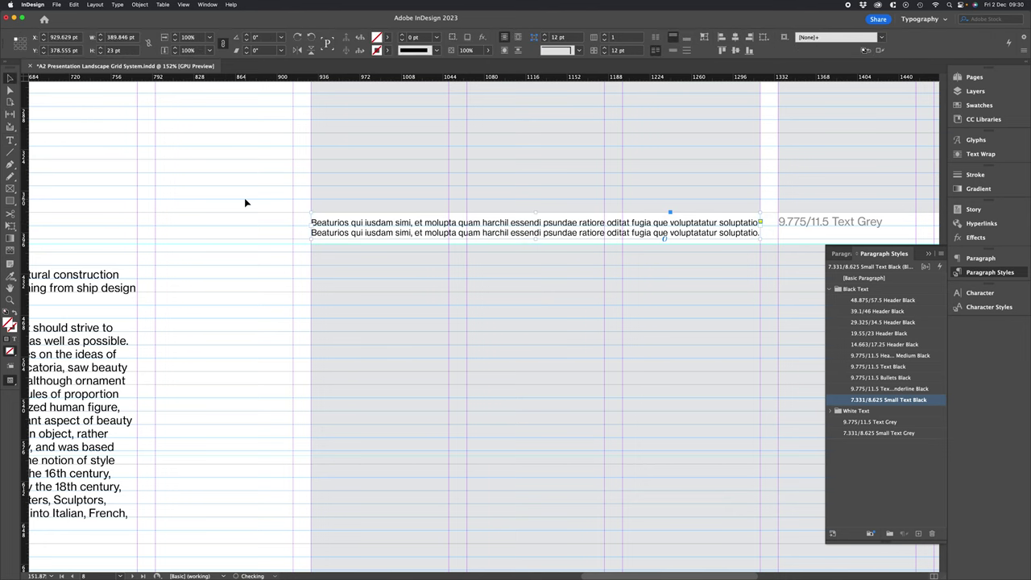
pyautogui.click(246, 197)
pyautogui.press('super+0')
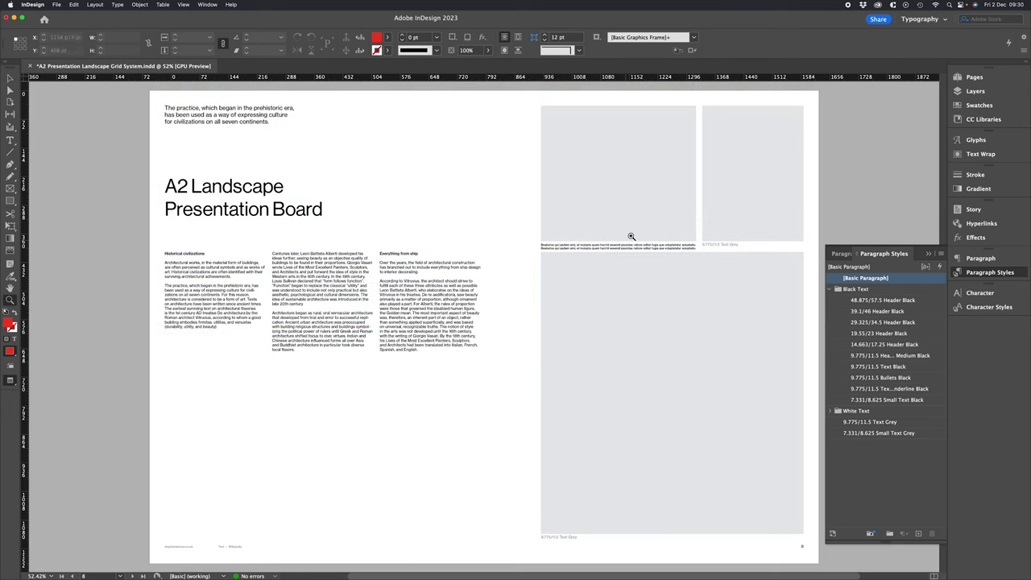
# Inspect the indents and spacing settings of the 7.331/8.625 Small Text Black paragraph style used in the two-line caption.
pyautogui.moveTo(598, 256); pyautogui.dragTo(747, 302)
pyautogui.press('w')
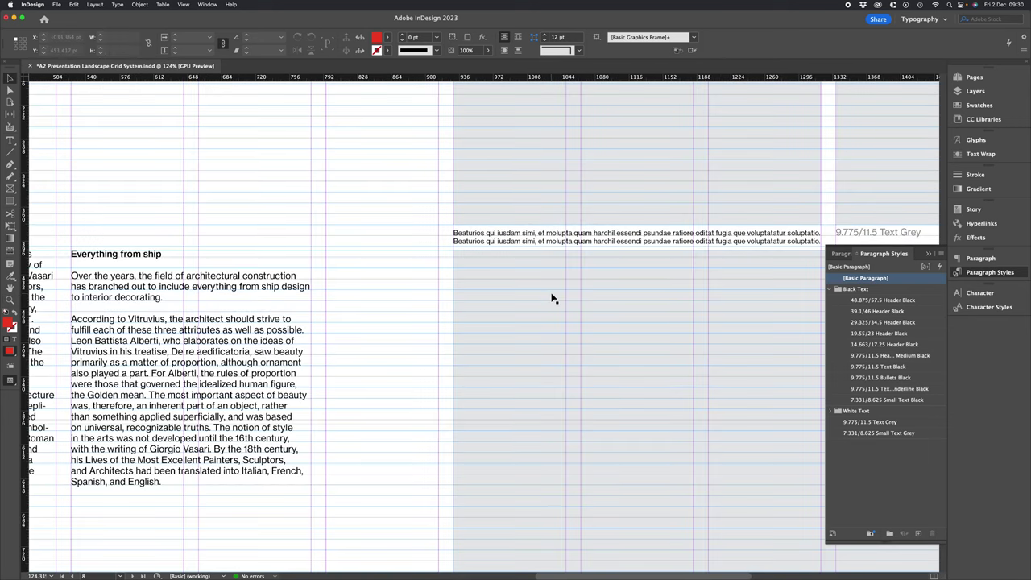
pyautogui.doubleClick(488, 234)
pyautogui.moveTo(467, 233); pyautogui.dragTo(683, 235)
pyautogui.click(9, 79)
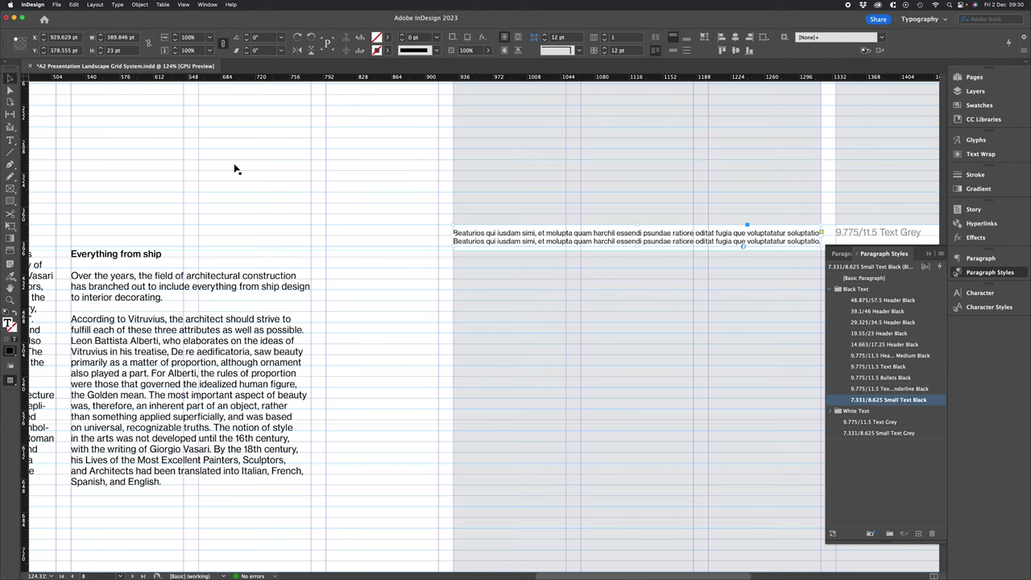
pyautogui.click(235, 168)
pyautogui.doubleClick(492, 234)
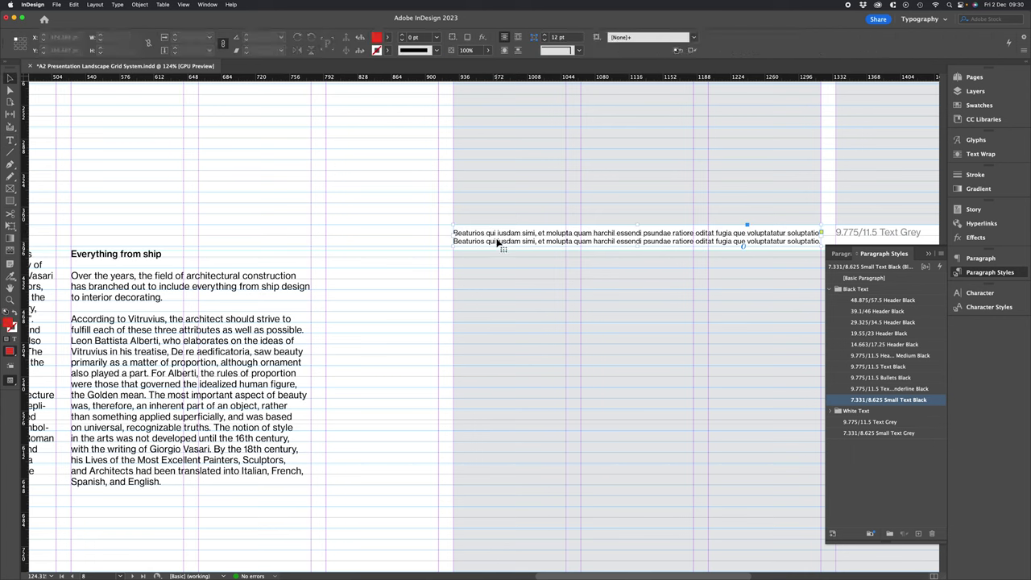
pyautogui.moveTo(501, 233); pyautogui.dragTo(615, 234)
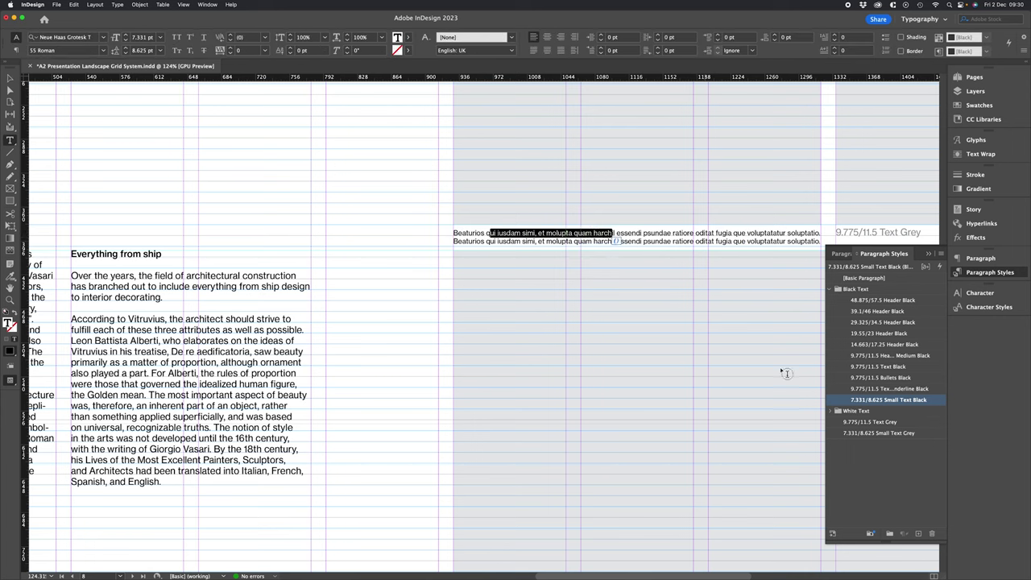
pyautogui.doubleClick(849, 401)
pyautogui.click(327, 170)
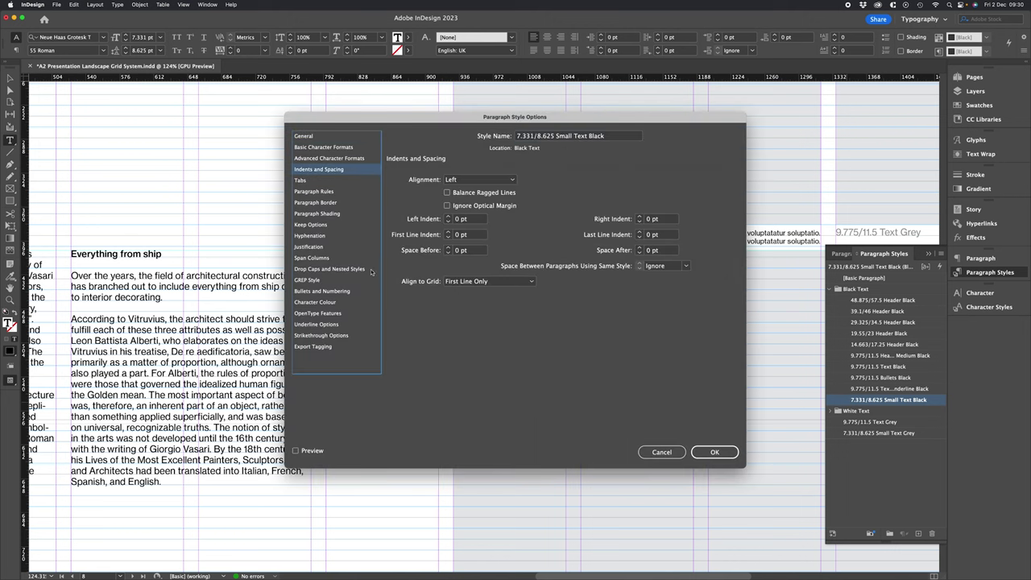
pyautogui.click(661, 452)
pyautogui.press('Escape')
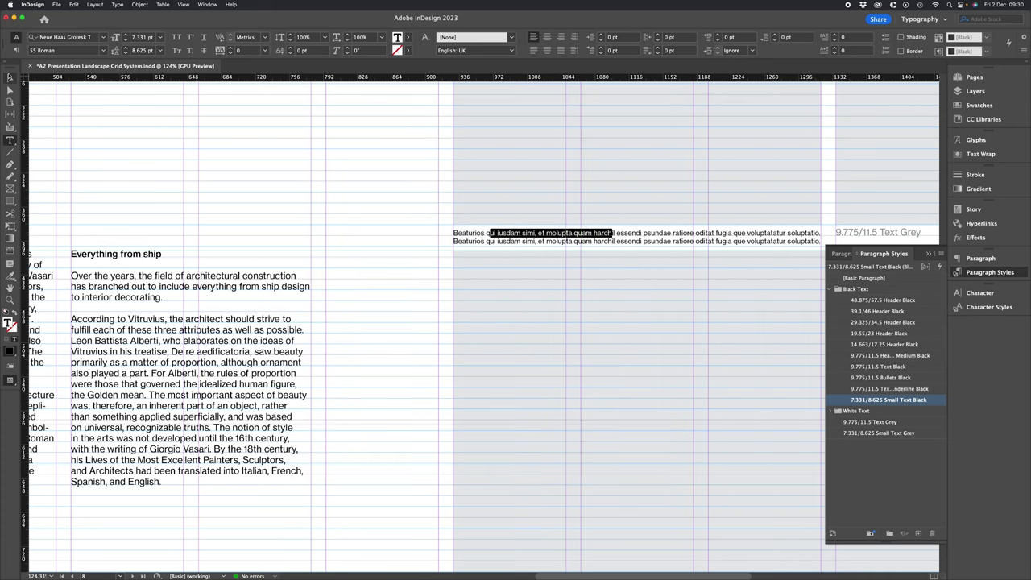
# Review the full page 8 layout without guides, and examine the layouts and small captions on pages 9 and 10.
pyautogui.click(399, 243)
pyautogui.press('super+0')
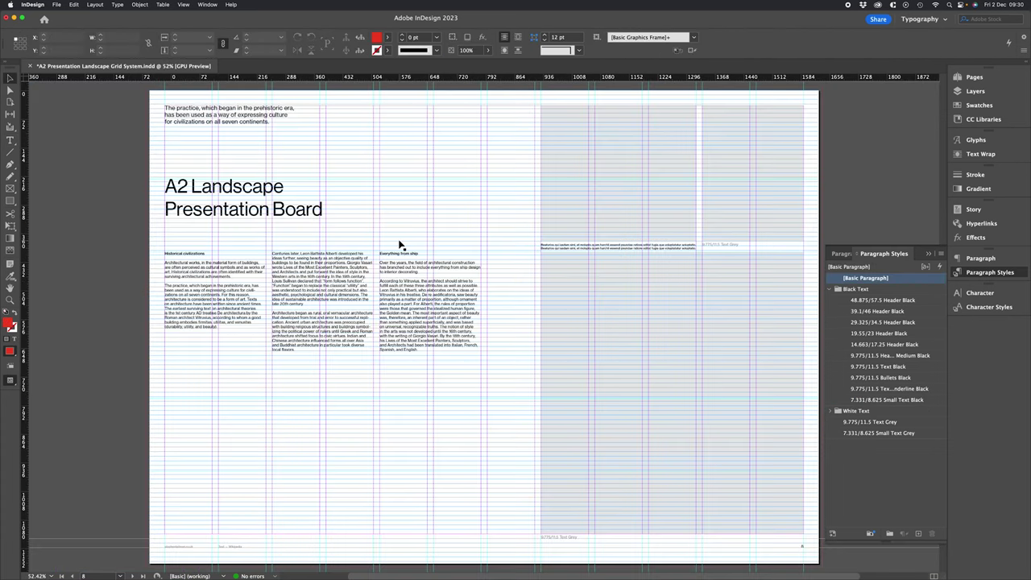
pyautogui.press('w')
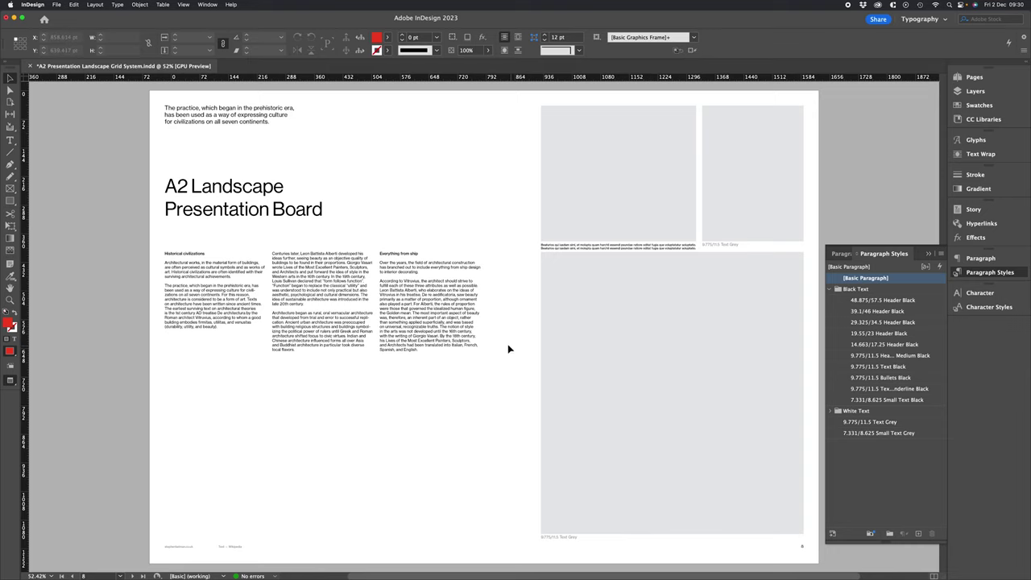
pyautogui.click(970, 78)
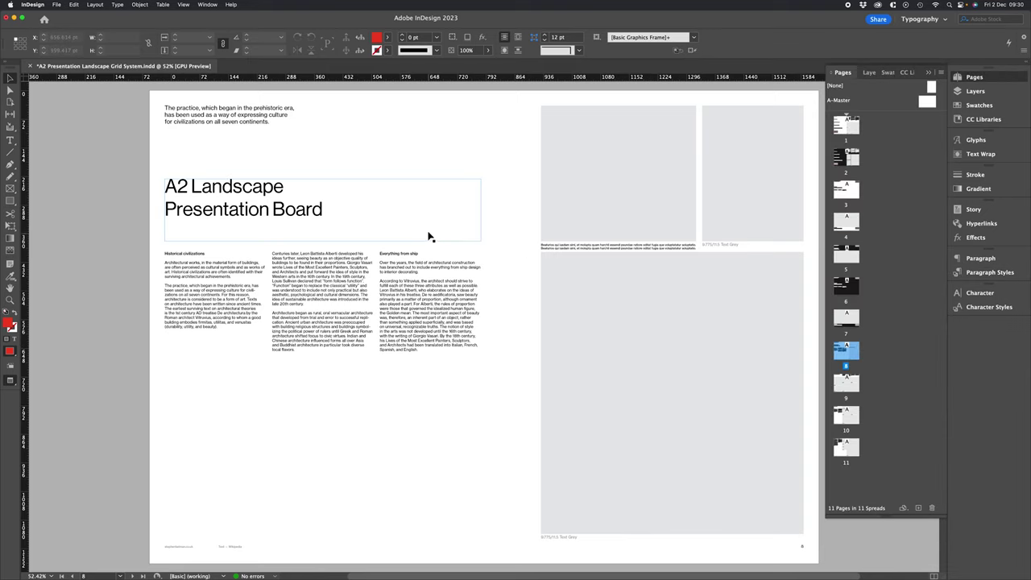
pyautogui.moveTo(541, 449); pyautogui.dragTo(521, 305)
pyautogui.scroll(-10, 521, 305)
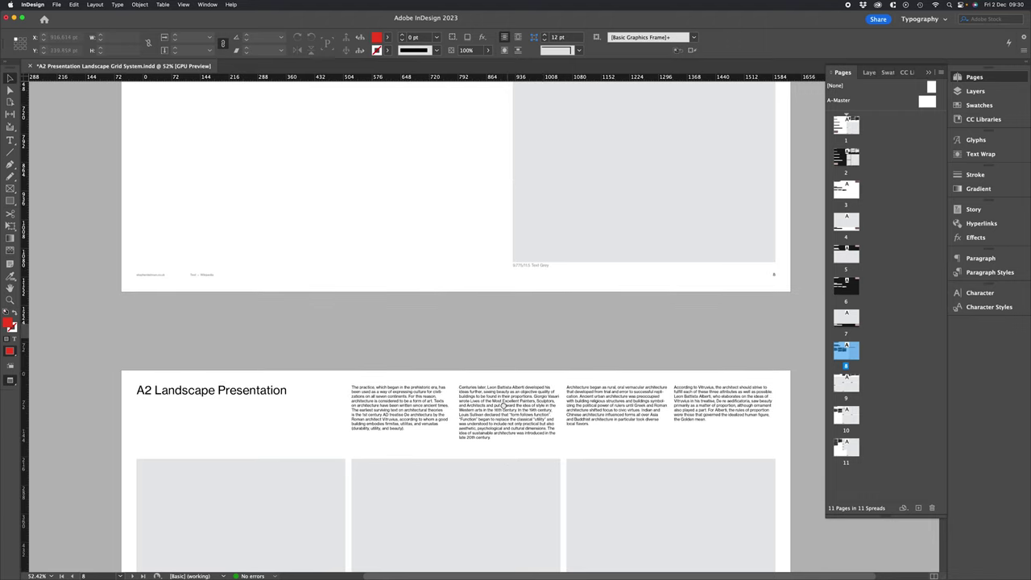
pyautogui.scroll(-8, 497, 205)
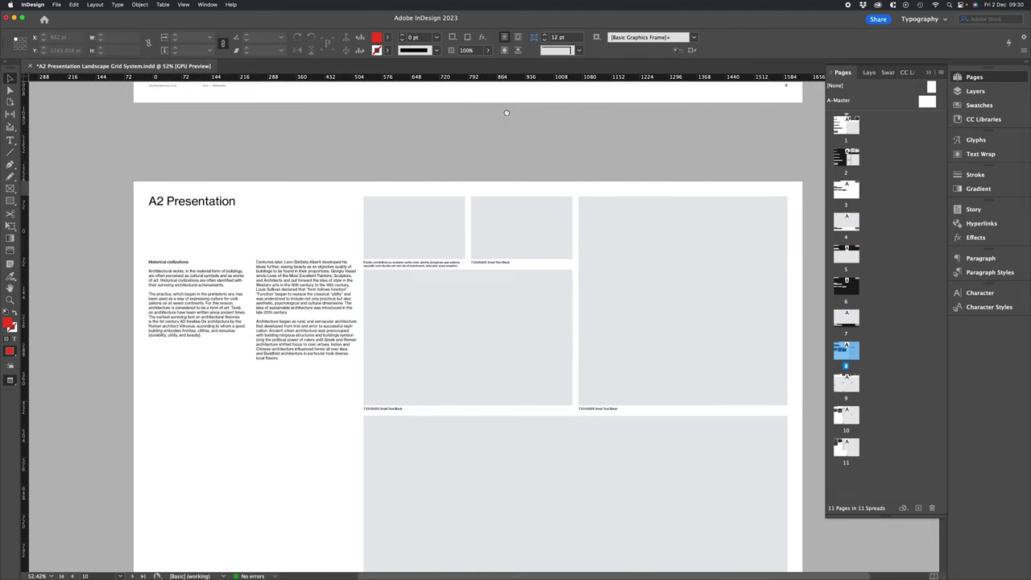
pyautogui.scroll(3, 503, 168)
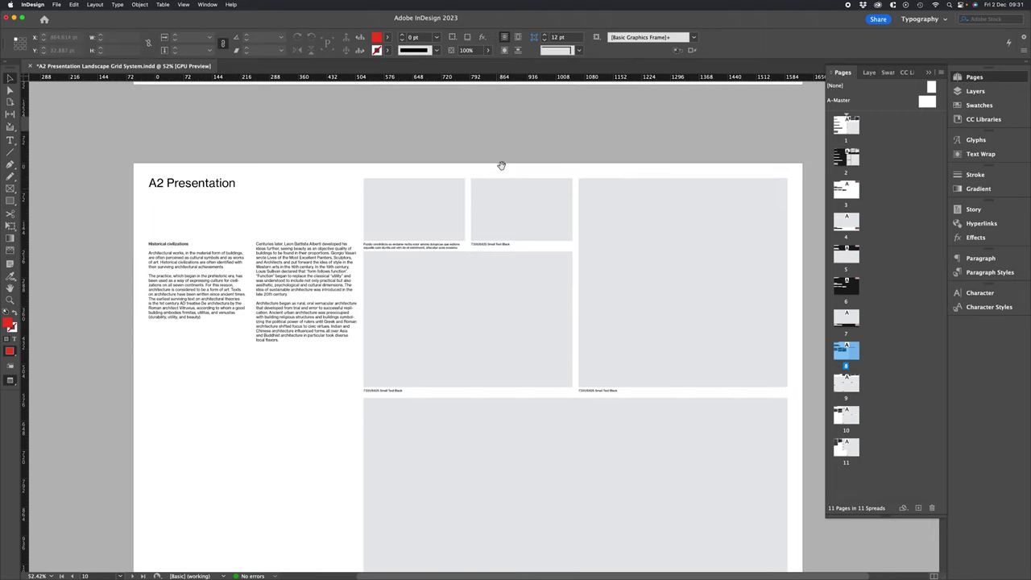
# Set the top margin of the blank page 5 to 34.5 pt with the guides and baseline grid shown.
pyautogui.press('w')
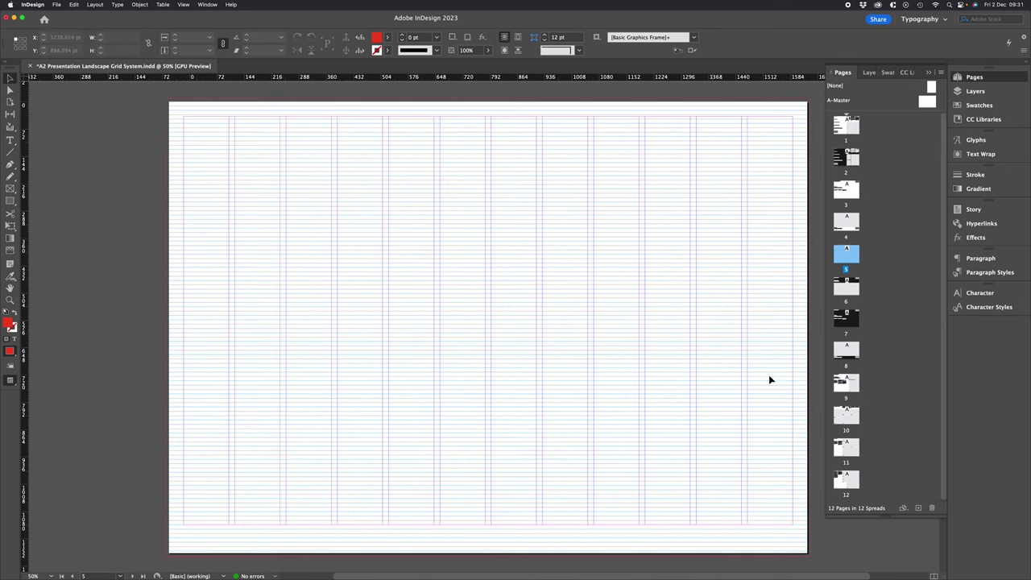
pyautogui.click(95, 4)
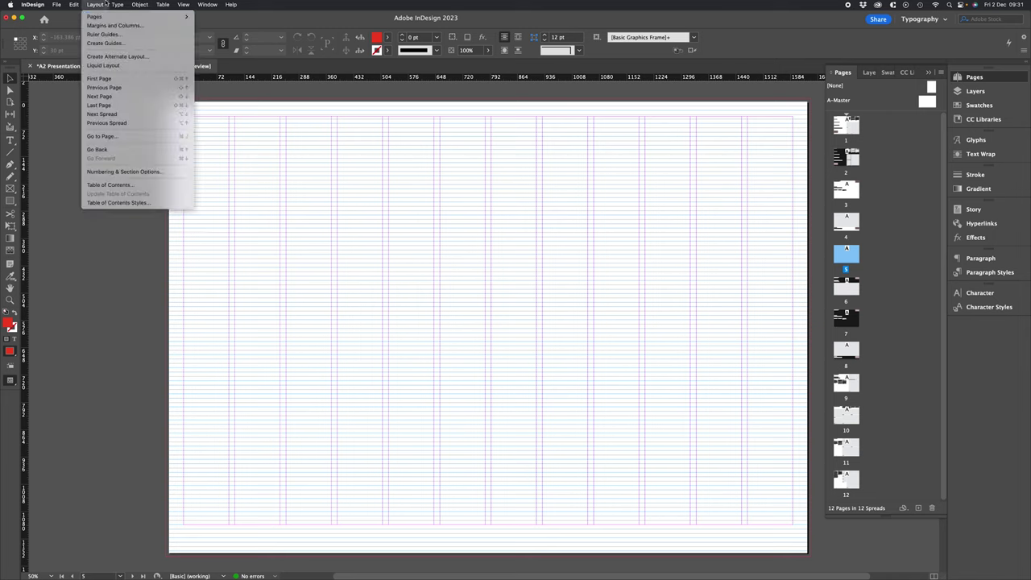
pyautogui.click(112, 26)
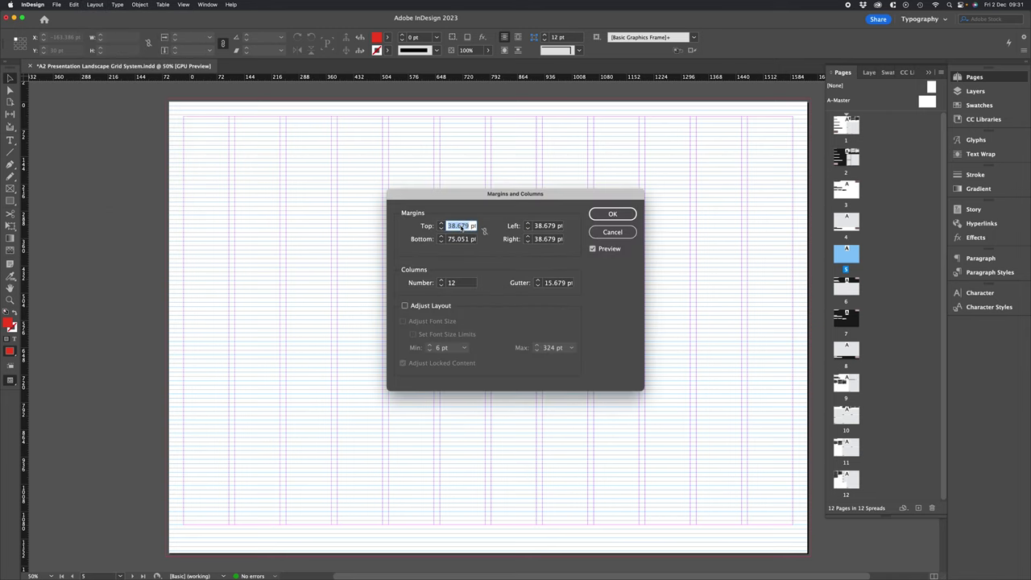
pyautogui.write('34.5')
pyautogui.press('Return')
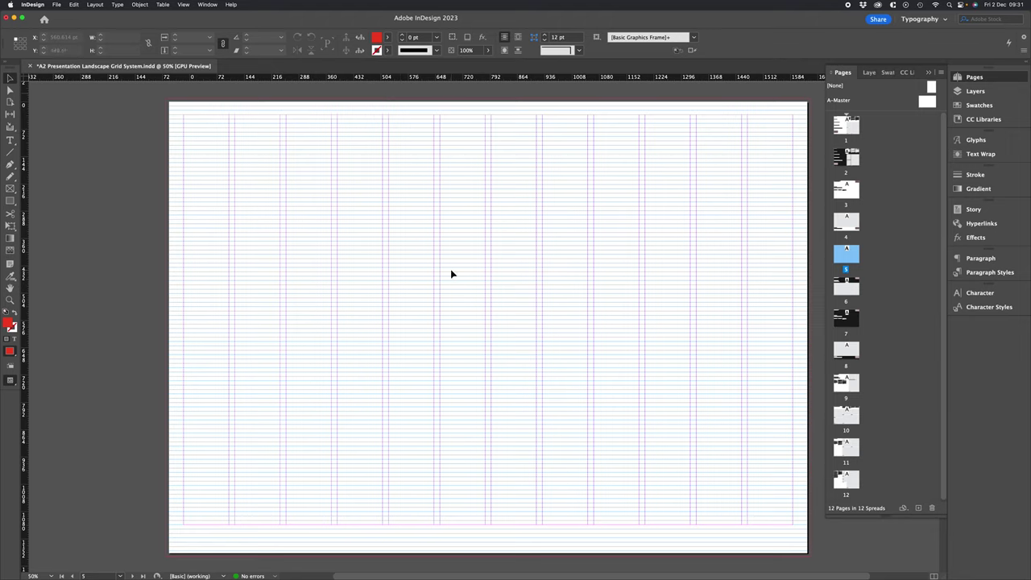
# Start creating guides on page 5 with a 23 pt row gutter, fitted to the margins.
pyautogui.click(94, 4)
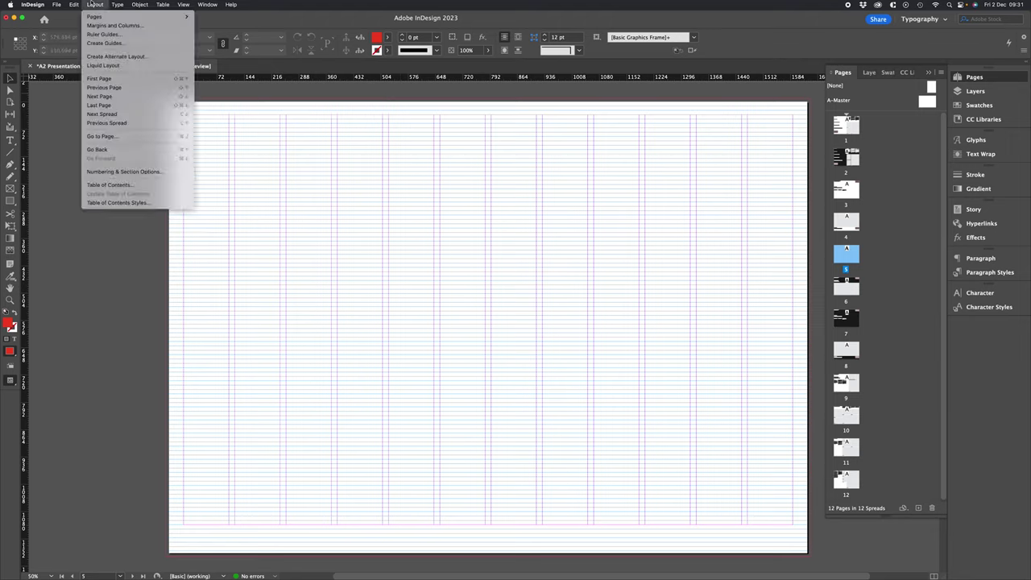
pyautogui.click(106, 44)
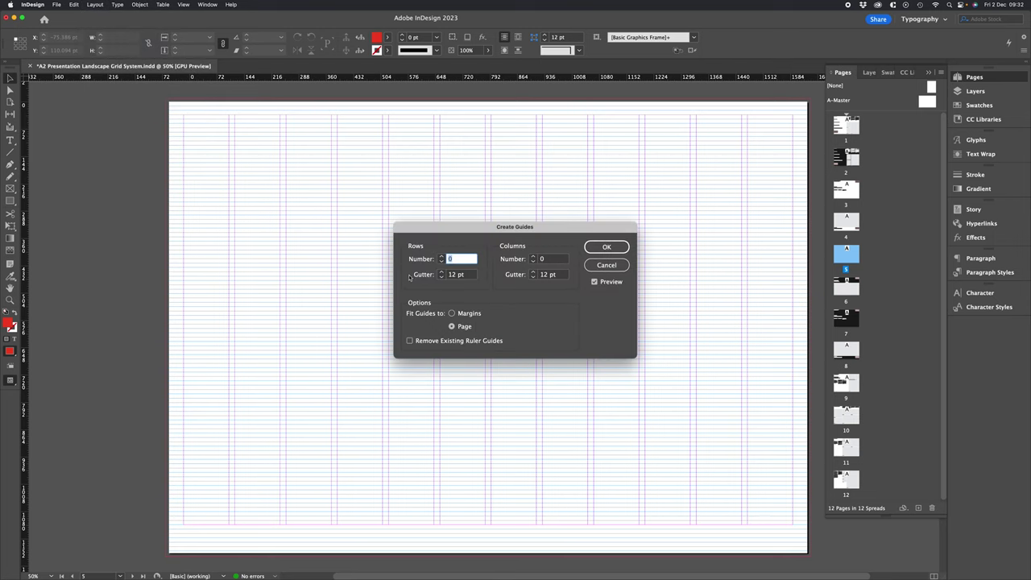
pyautogui.click(461, 275)
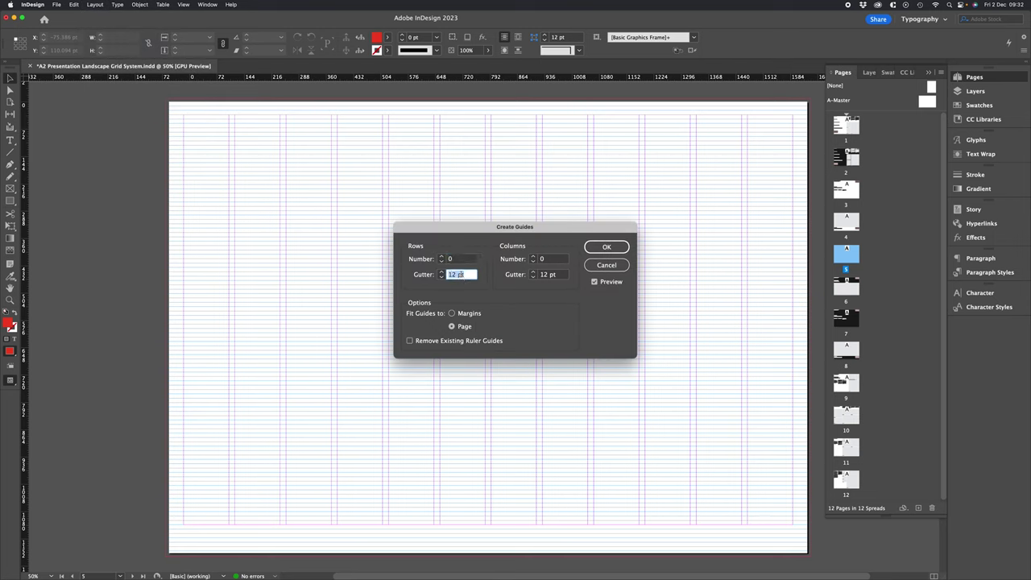
pyautogui.write('23')
pyautogui.click(451, 314)
# Set the number of guide rows to 6 and create the guides on page 5.
pyautogui.click(442, 258)
pyautogui.write('5')
pyautogui.click(441, 257)
pyautogui.doubleClick(461, 257)
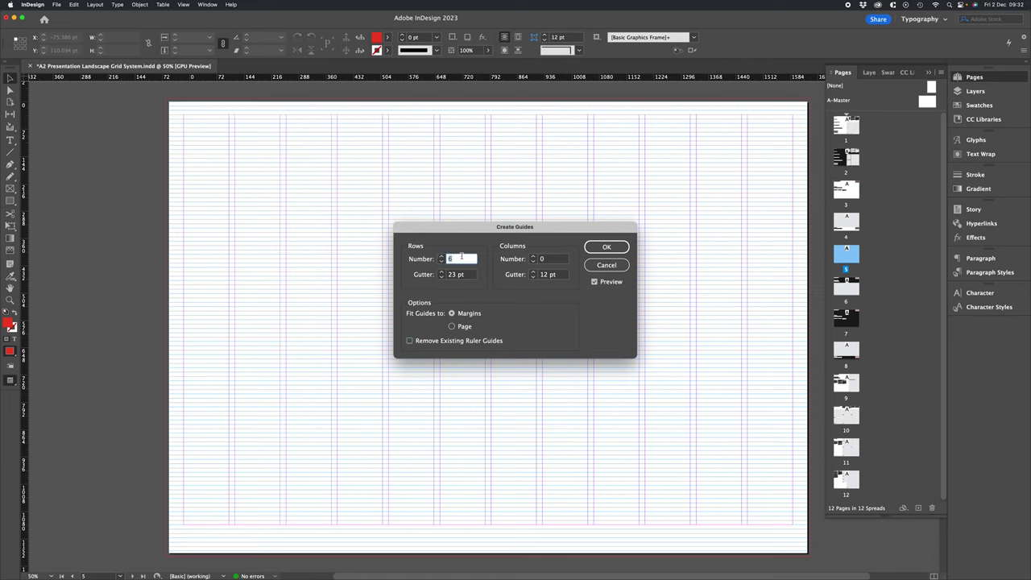
pyautogui.press('Tab')
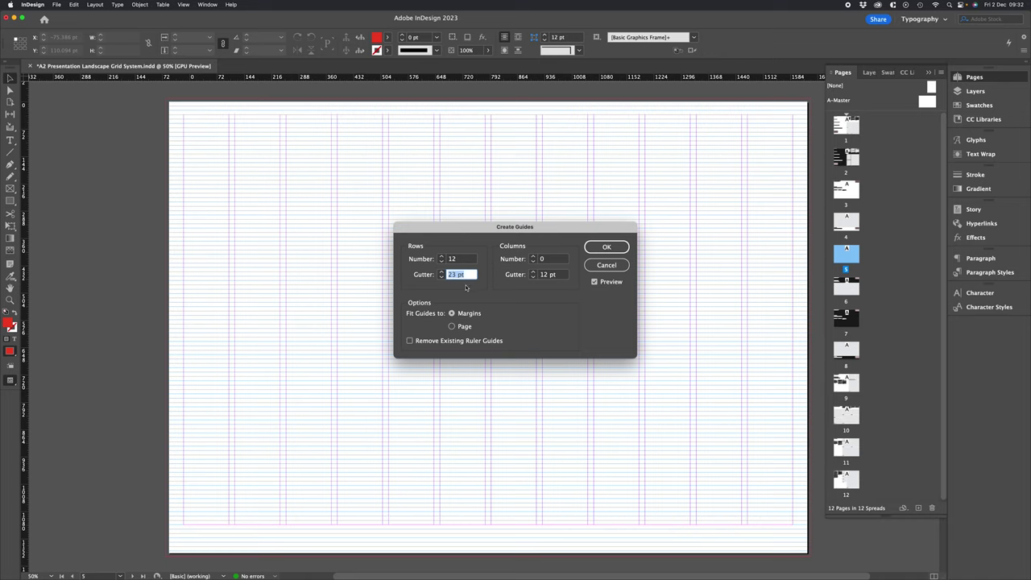
pyautogui.doubleClick(468, 261)
pyautogui.write('6')
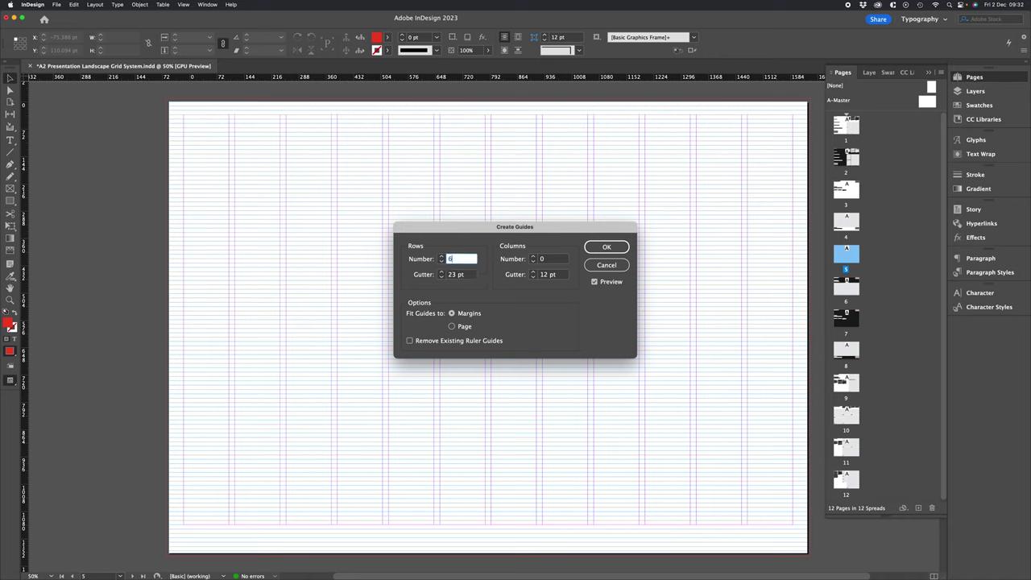
pyautogui.press('Tab')
pyautogui.click(614, 247)
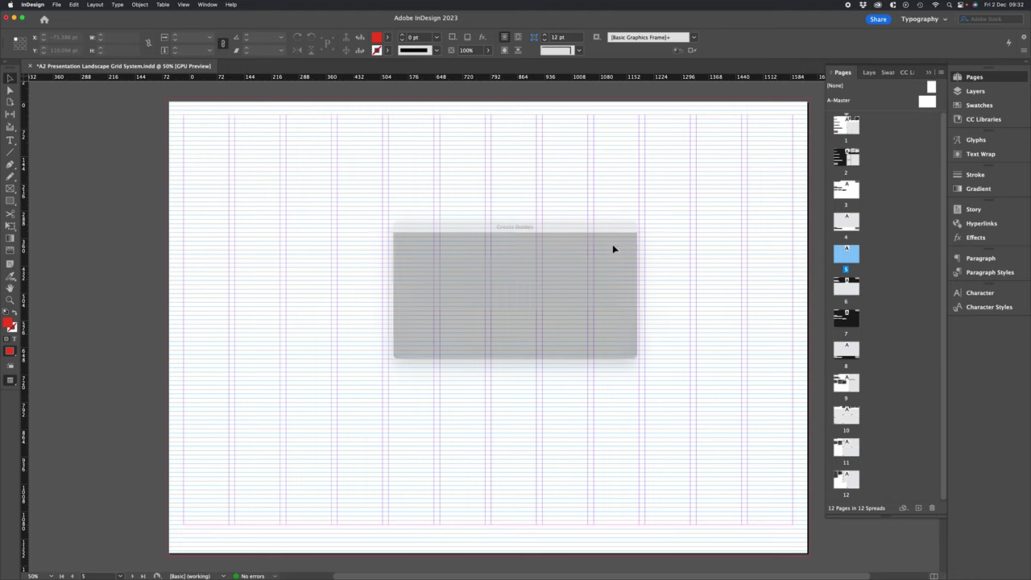
# Compare the row guides on page 5 with and without the baseline grid, leaving the baseline grid hidden.
pyautogui.press('alt+super+apostrophe')
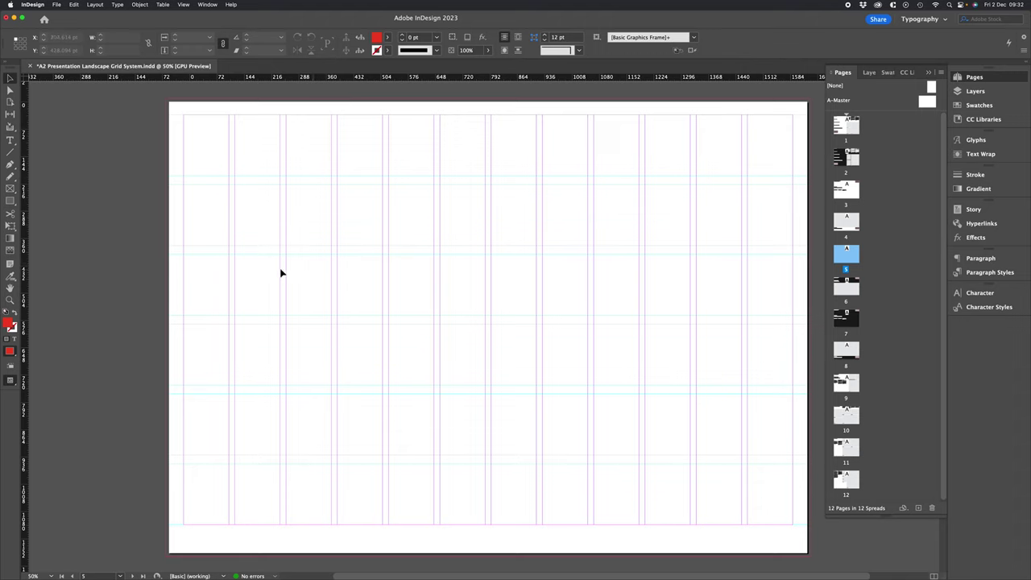
pyautogui.press('super+alt+apostrophe')
pyautogui.press('super+alt+apostrophe')
# Copy the three-column body text frame from page 9 to page 5 and align its top with the third row.
pyautogui.doubleClick(846, 382)
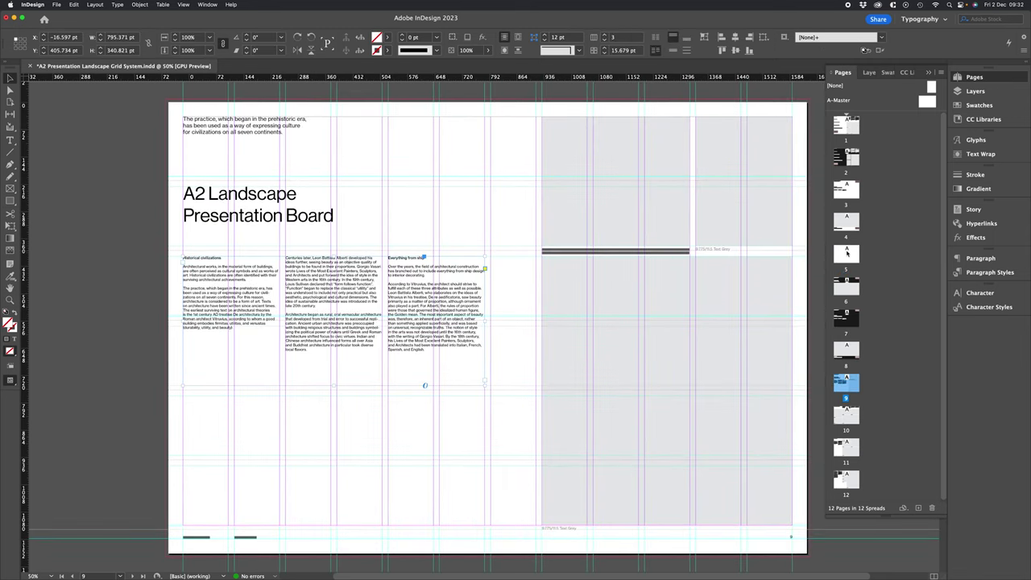
pyautogui.doubleClick(847, 253)
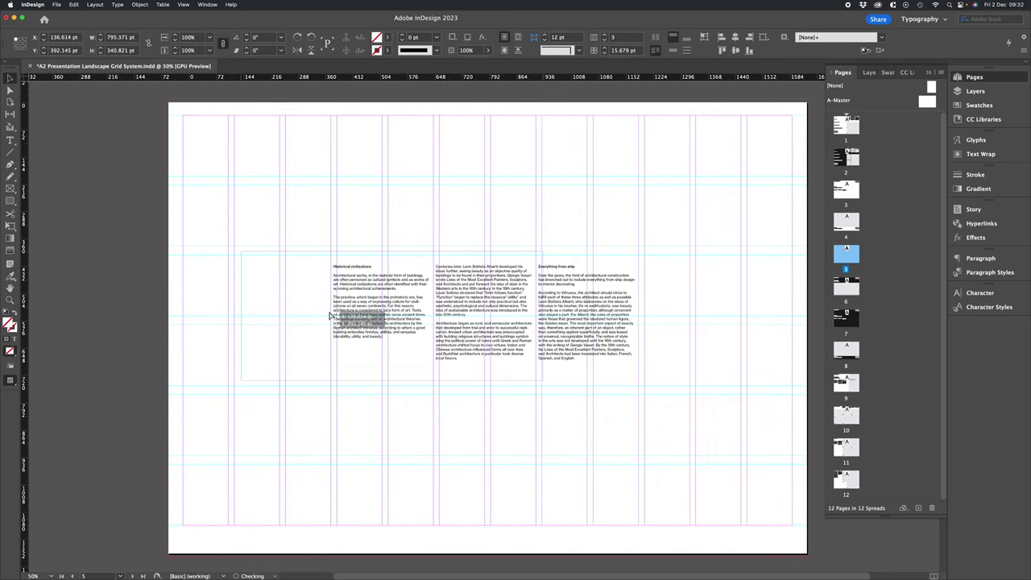
pyautogui.moveTo(330, 316); pyautogui.dragTo(333, 324)
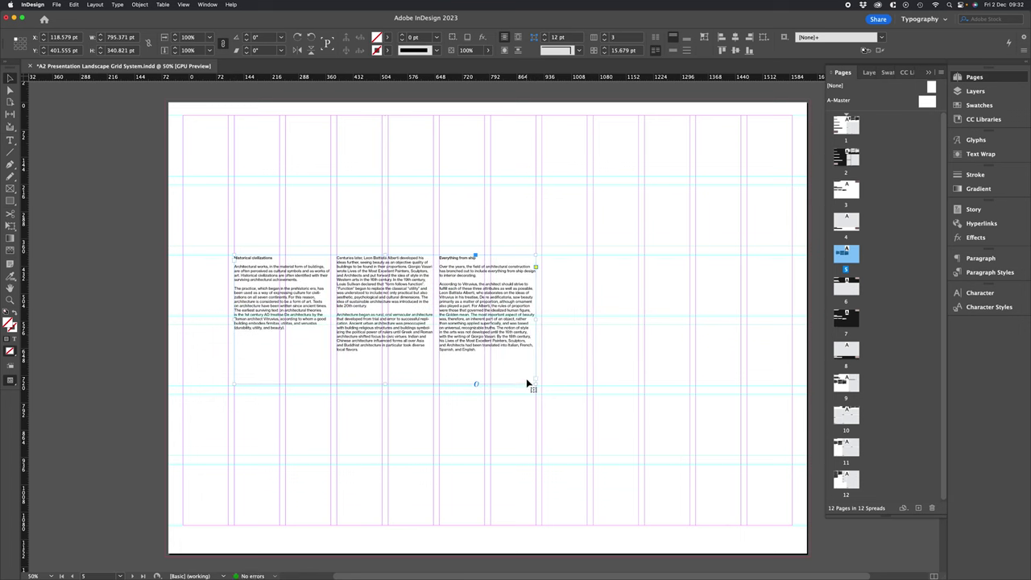
# Extend the body text frame on page 5 to 345 pt high and move it against the left margin.
pyautogui.moveTo(534, 383); pyautogui.dragTo(530, 386)
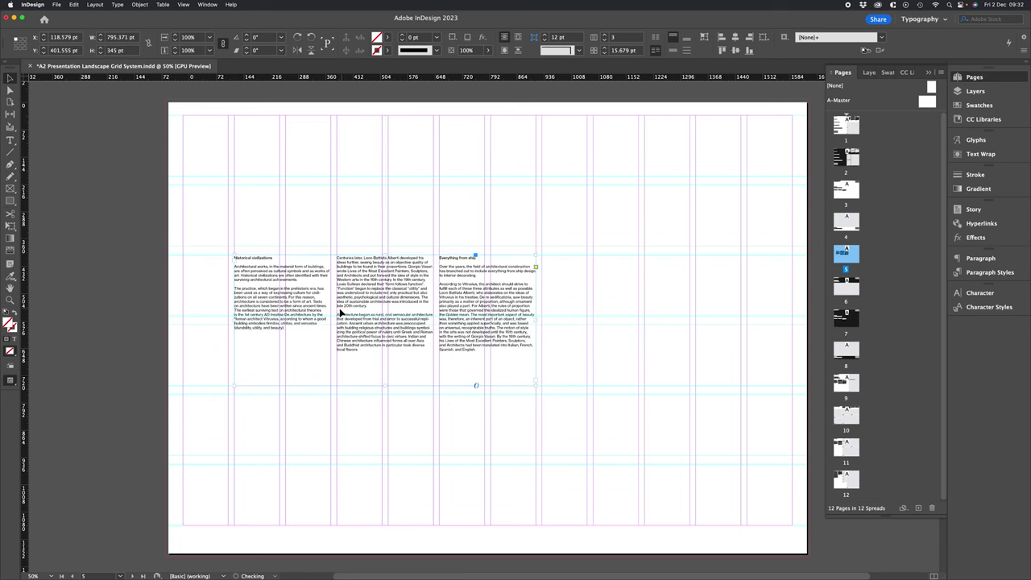
pyautogui.moveTo(341, 313); pyautogui.dragTo(290, 313)
pyautogui.click(620, 349)
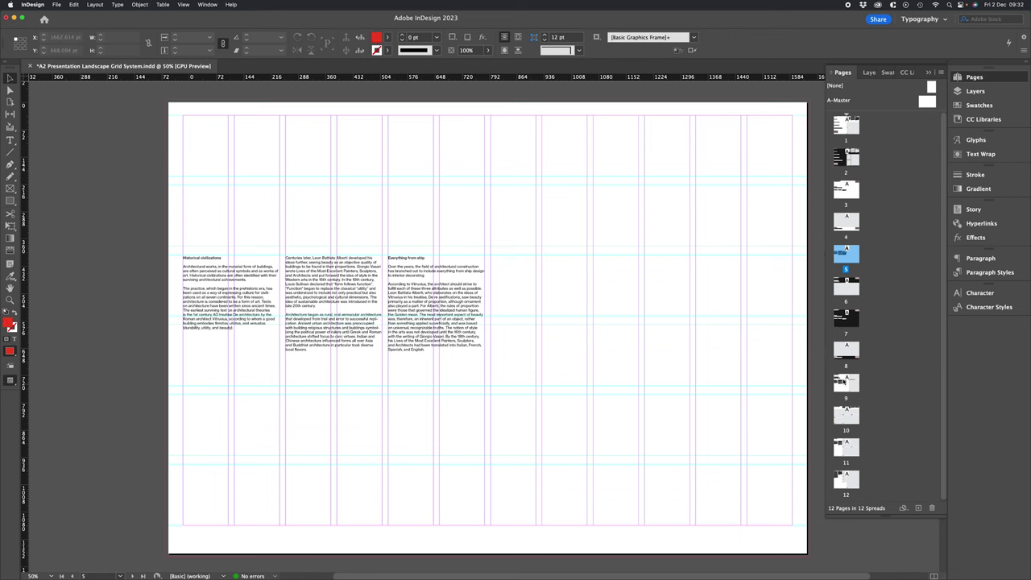
# Copy the upper middle grey image placeholder from page 10 to page 5, placing it beside the body text from the seventh column.
pyautogui.doubleClick(846, 415)
pyautogui.click(434, 236)
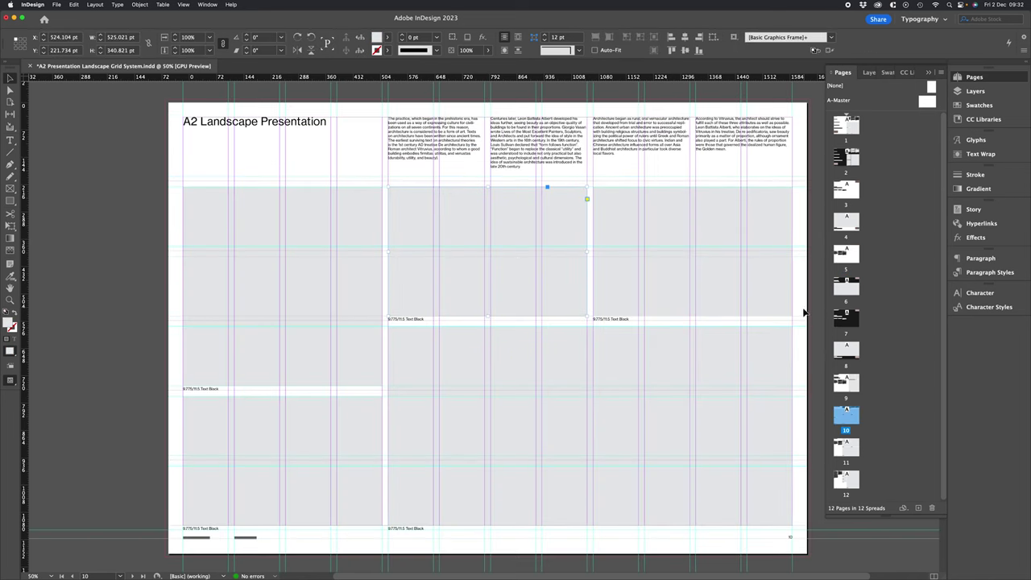
pyautogui.doubleClick(845, 255)
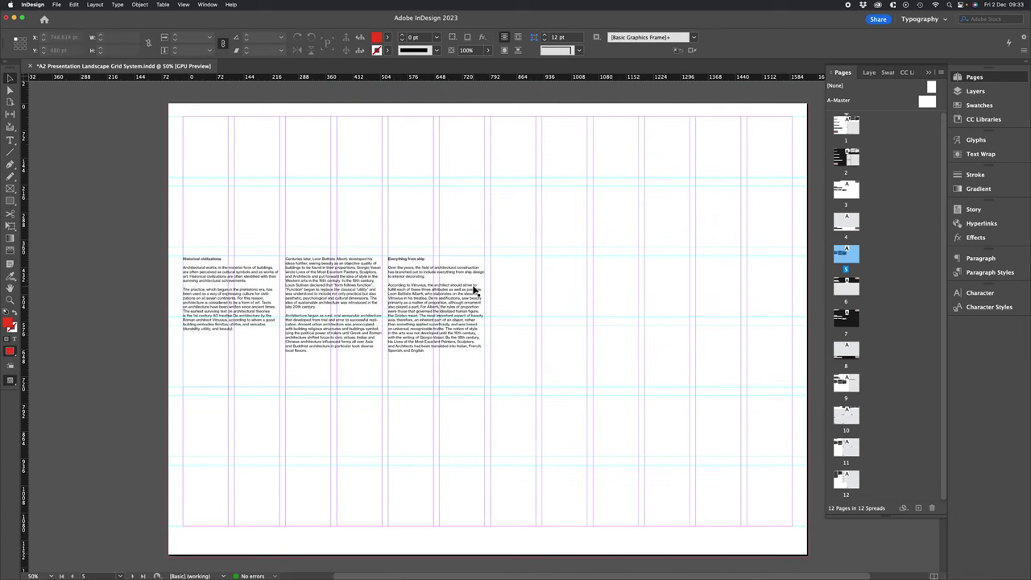
pyautogui.press('super+v')
pyautogui.moveTo(433, 312); pyautogui.dragTo(538, 305)
# Turn off smart guides and resize the grey placeholder on page 5 to about 390 × 345 pt, ending at the ninth column.
pyautogui.click(184, 4)
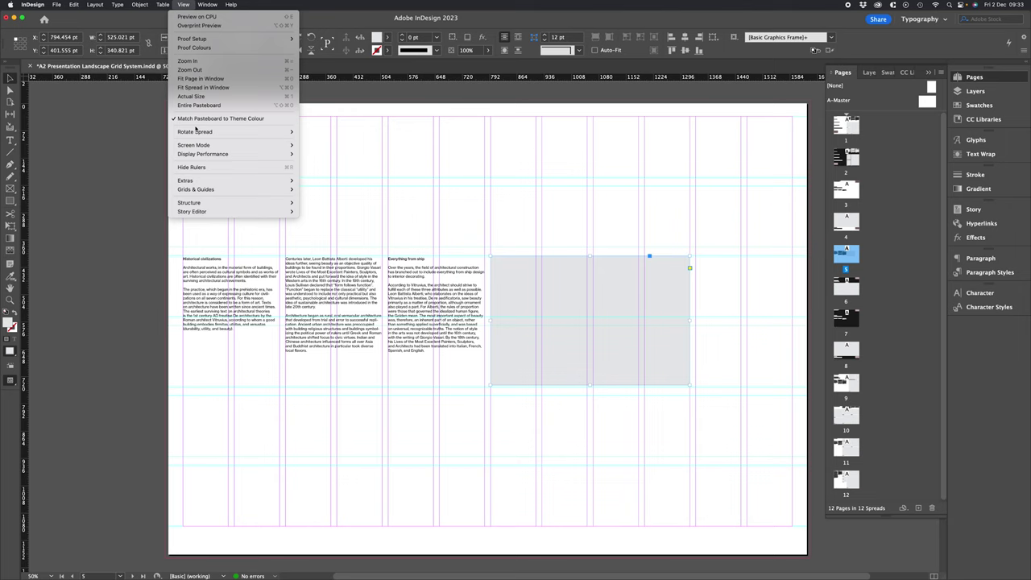
pyautogui.moveTo(200, 189)
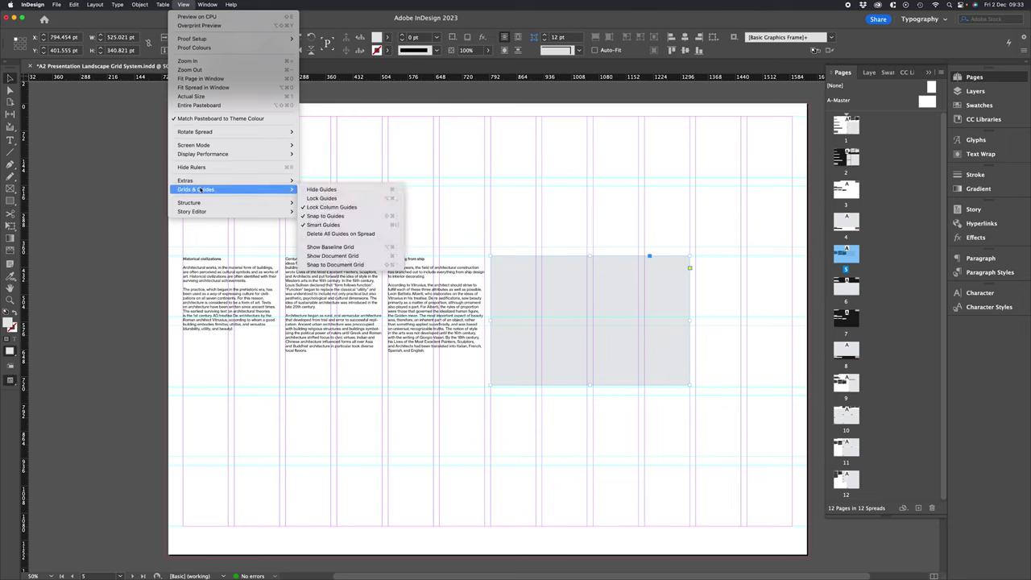
pyautogui.click(355, 225)
pyautogui.moveTo(690, 385); pyautogui.dragTo(639, 384)
pyautogui.click(650, 355)
# Examine up close how the grey placeholder's top edge lines up with the third row and the neighbouring body text.
pyautogui.press('z')
pyautogui.moveTo(484, 260); pyautogui.dragTo(547, 372)
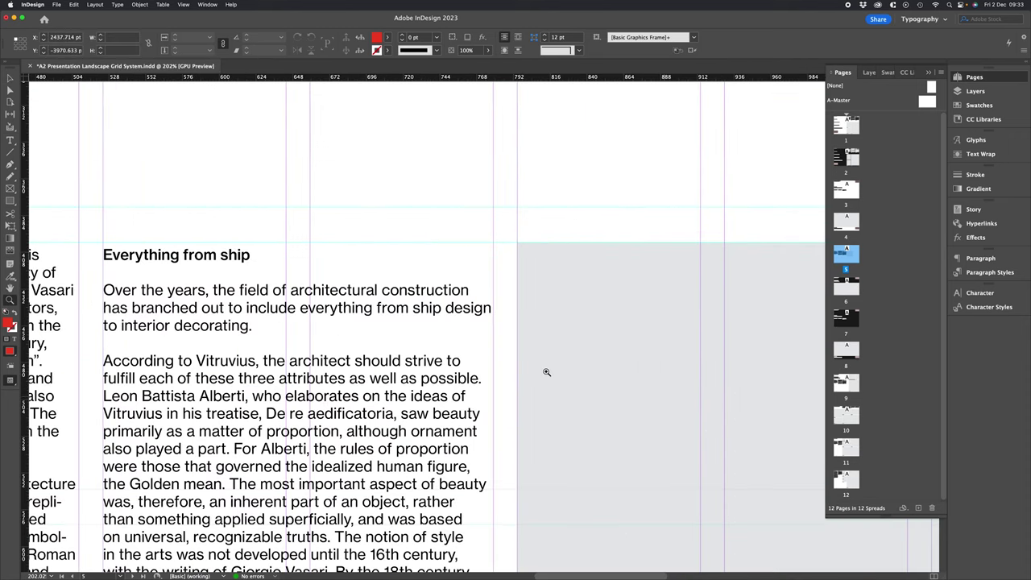
pyautogui.press('v')
pyautogui.click(606, 278)
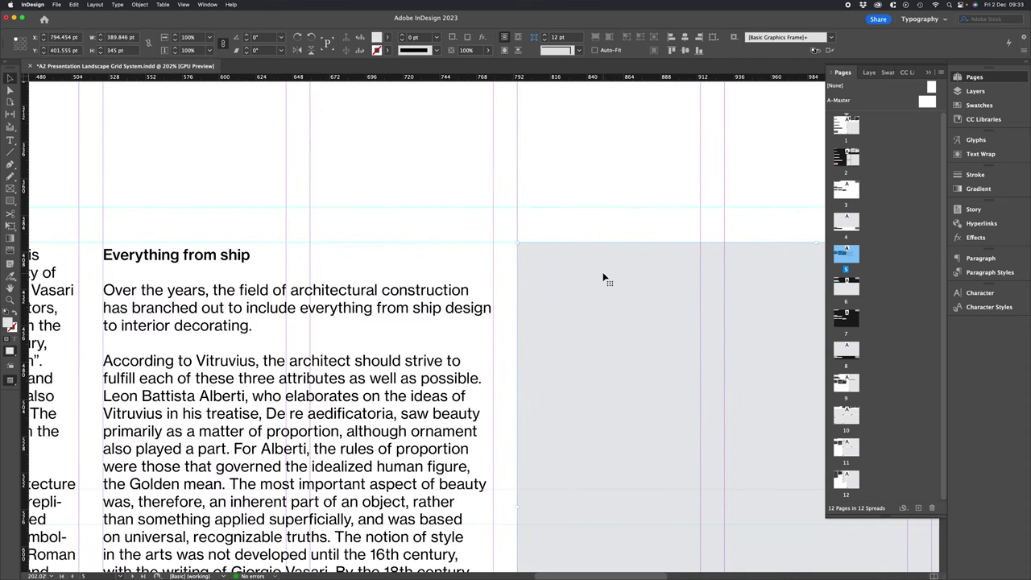
pyautogui.press('super+0')
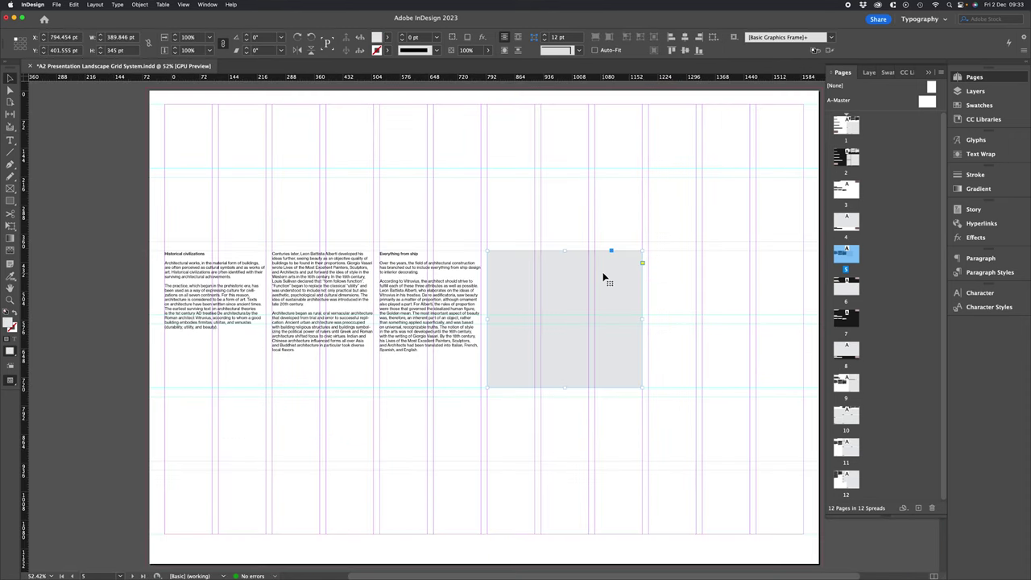
pyautogui.click(449, 244)
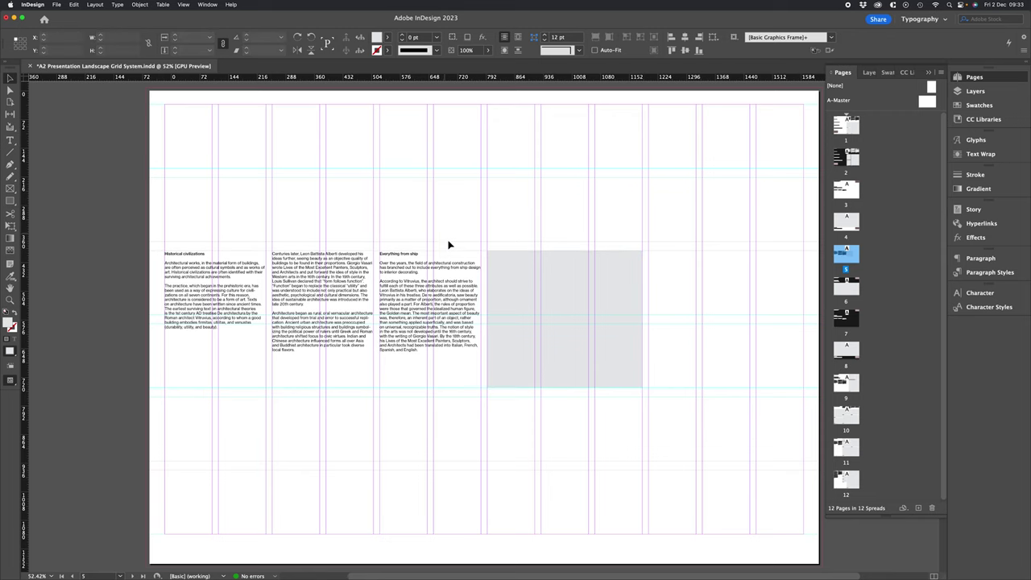
# Copy the "A2 Landscape Presentation Board" headline frame from page 9 to page 5 and align its top with the second row.
pyautogui.doubleClick(842, 383)
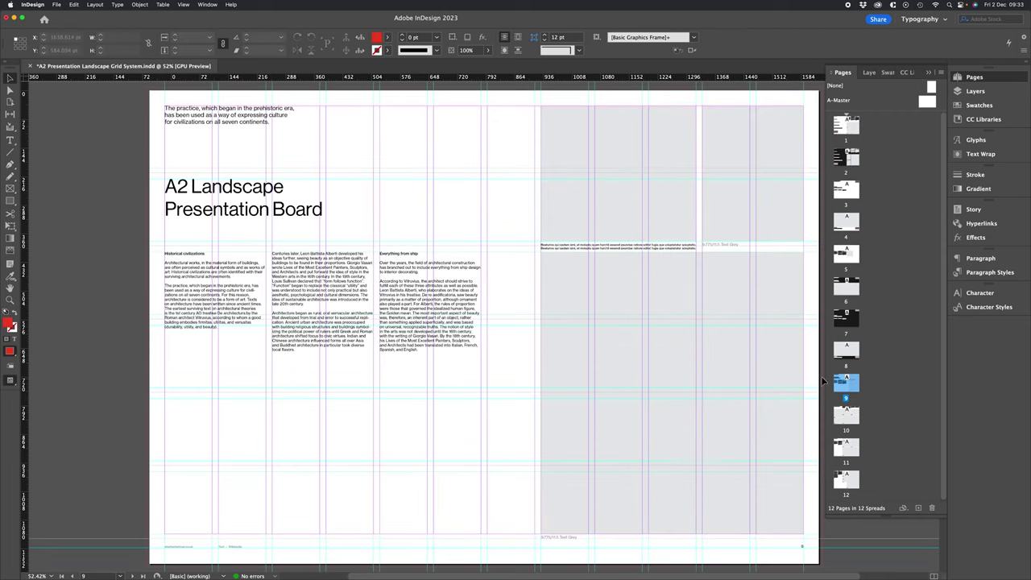
pyautogui.hotkey('ctrl', 'c')
pyautogui.doubleClick(846, 254)
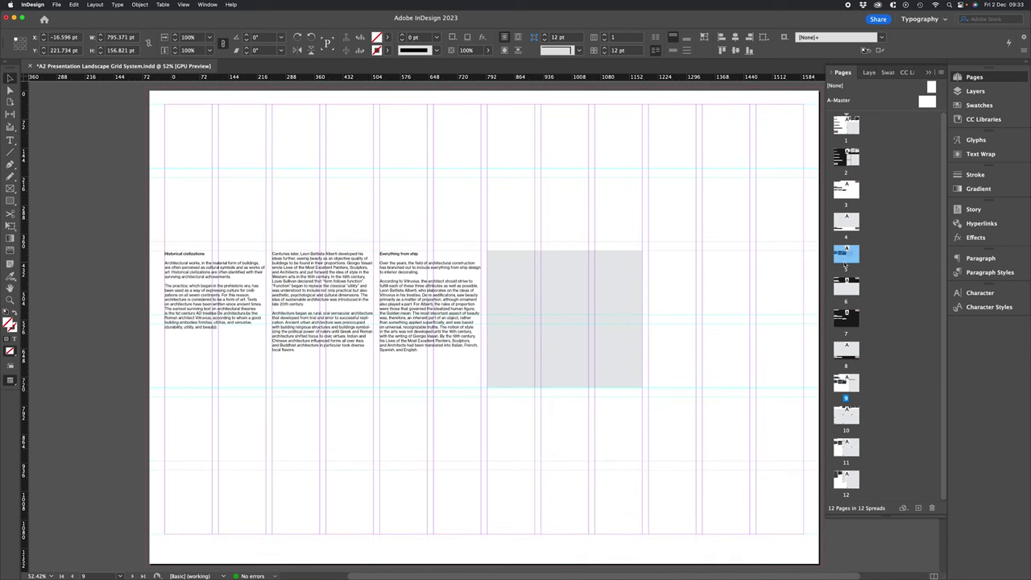
pyautogui.hotkey('ctrl', 'v')
pyautogui.moveTo(432, 338); pyautogui.dragTo(270, 220)
# Try right-aligning the headline with the body text frame beside it from the seventh column, and undo both changes.
pyautogui.hotkey('ctrl', 'shift', 'r')
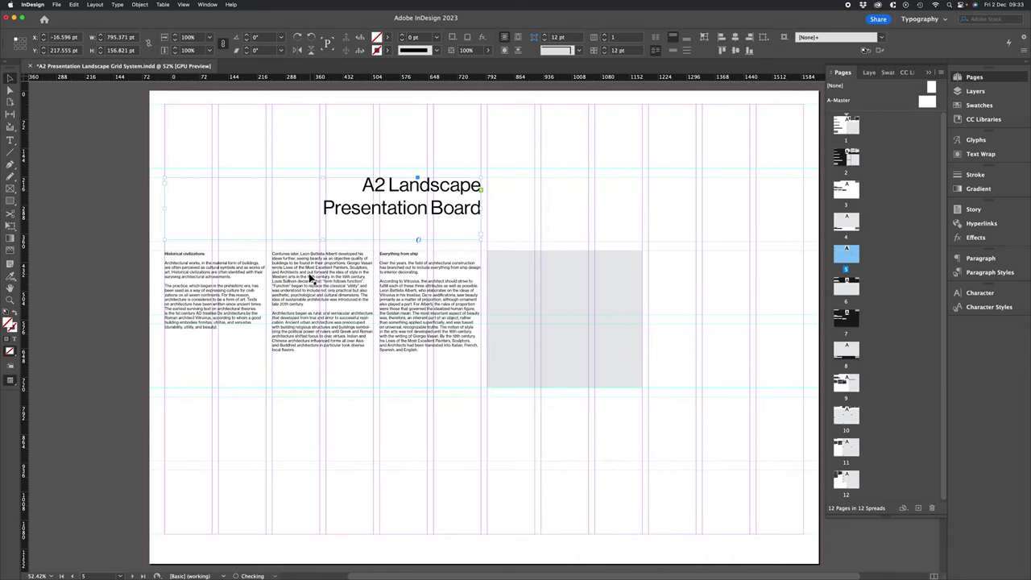
pyautogui.moveTo(222, 296); pyautogui.dragTo(548, 224)
pyautogui.click(516, 150)
pyautogui.press('z')
pyautogui.moveTo(510, 182); pyautogui.dragTo(639, 273)
pyautogui.press('v')
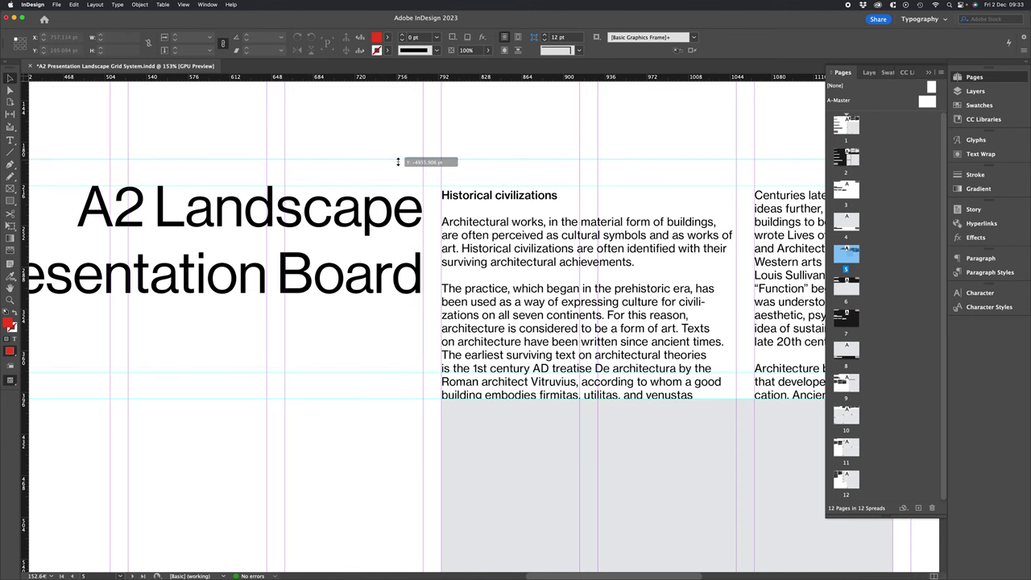
pyautogui.hotkey('ctrl', '0')
pyautogui.hotkey('ctrl', 'z')
pyautogui.press('super+z')
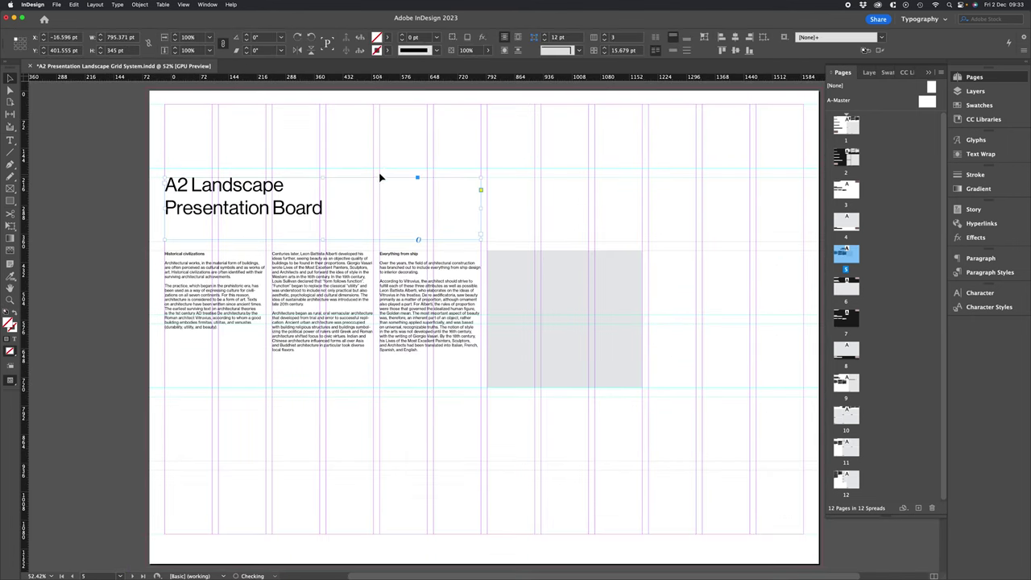
# Extend the headline frame's bottom edge slightly and compare page 5 with and without its guides.
pyautogui.click(380, 159)
pyautogui.click(362, 195)
pyautogui.moveTo(325, 240); pyautogui.dragTo(326, 243)
pyautogui.click(121, 252)
pyautogui.press('w')
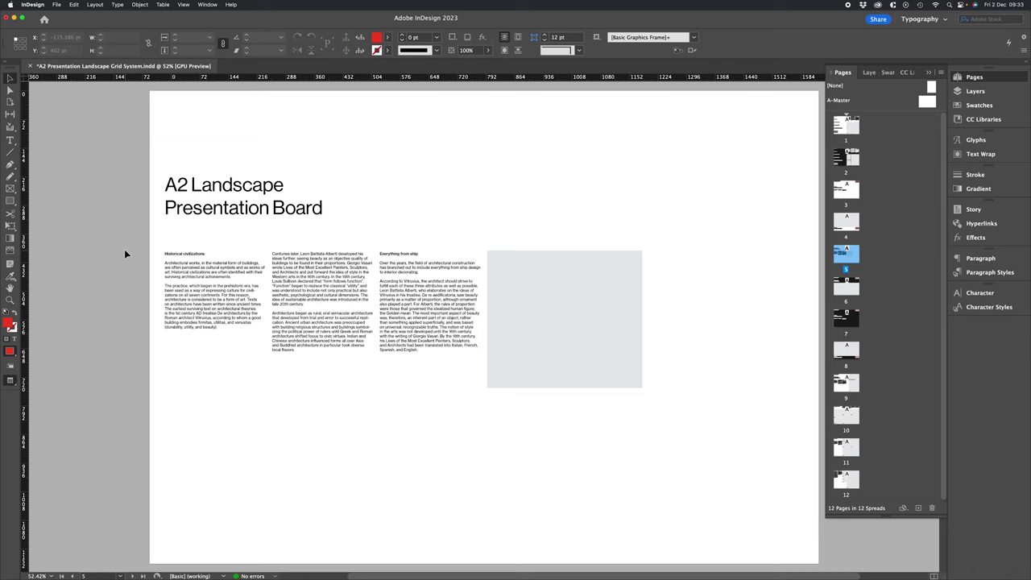
pyautogui.press('w')
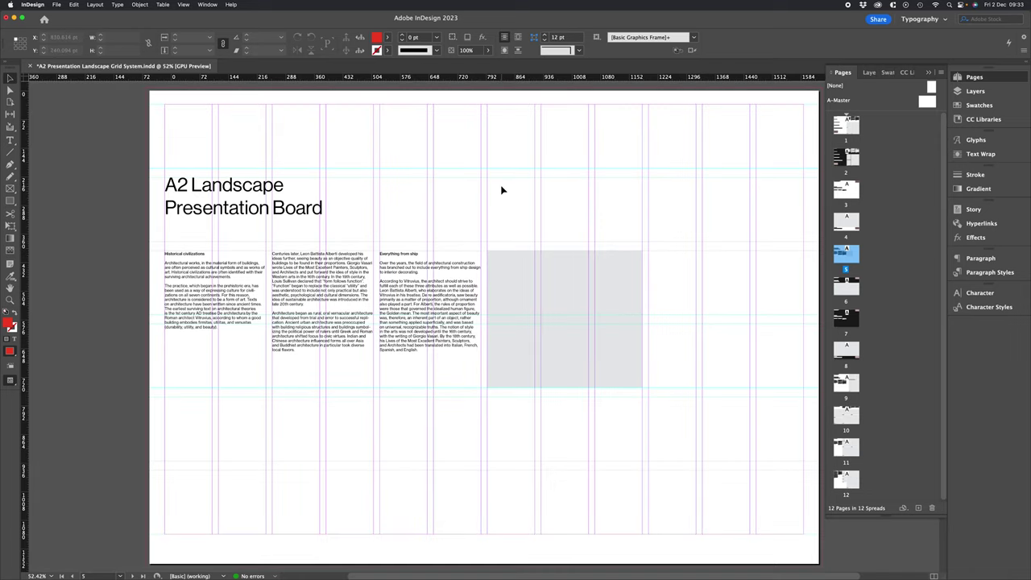
# Examine how text, captions and image placeholders follow the grid on pages 9 and 10, previewing page 10 without guides.
pyautogui.doubleClick(853, 382)
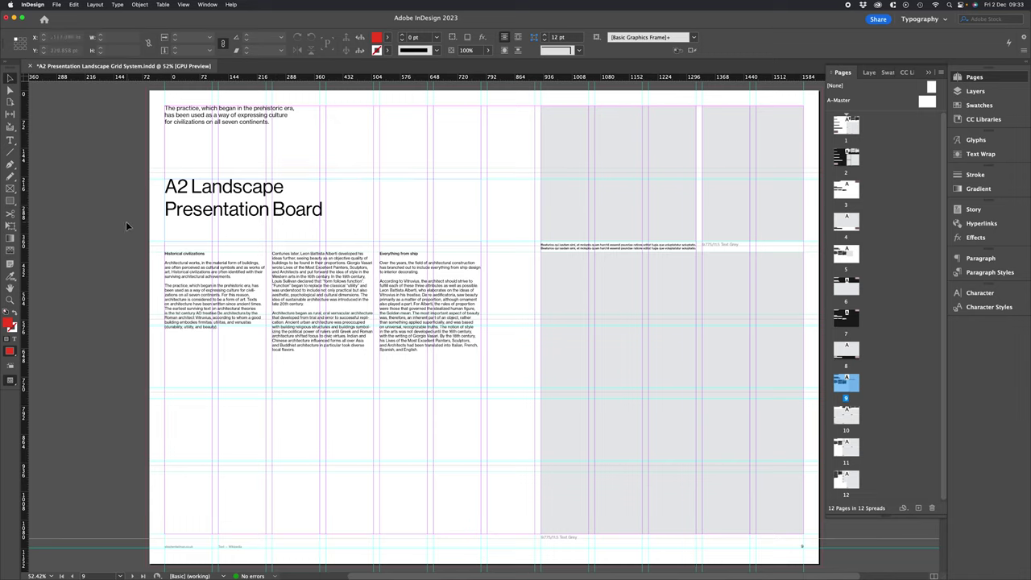
pyautogui.moveTo(493, 229); pyautogui.dragTo(459, 245)
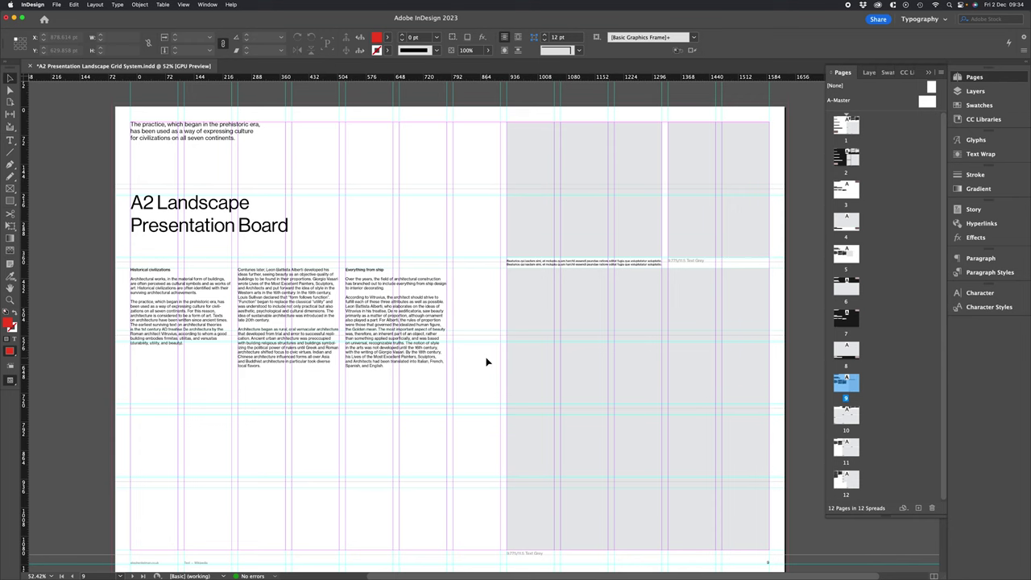
pyautogui.moveTo(507, 480); pyautogui.dragTo(507, 225)
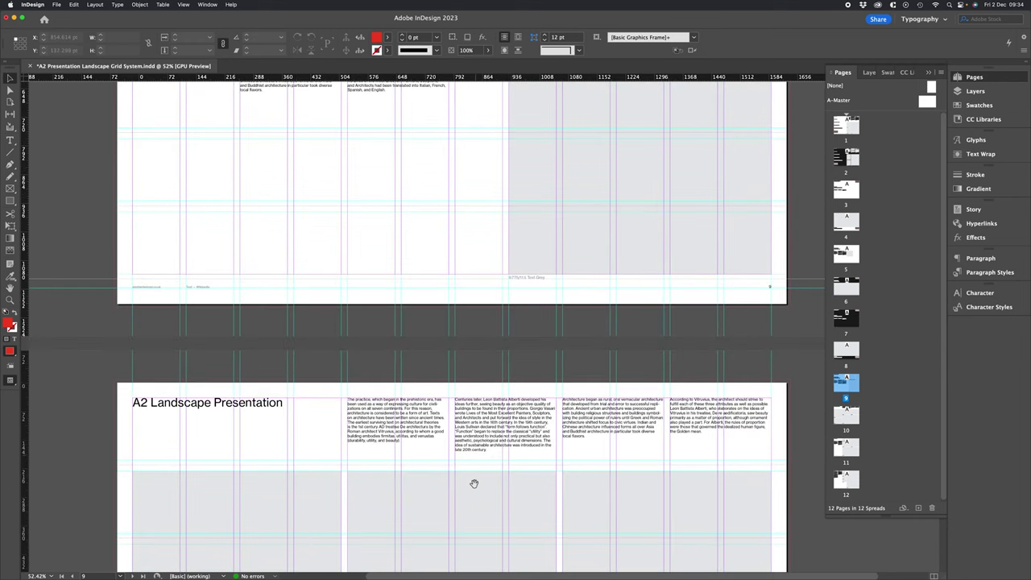
pyautogui.moveTo(475, 484); pyautogui.dragTo(486, 197)
pyautogui.press('w')
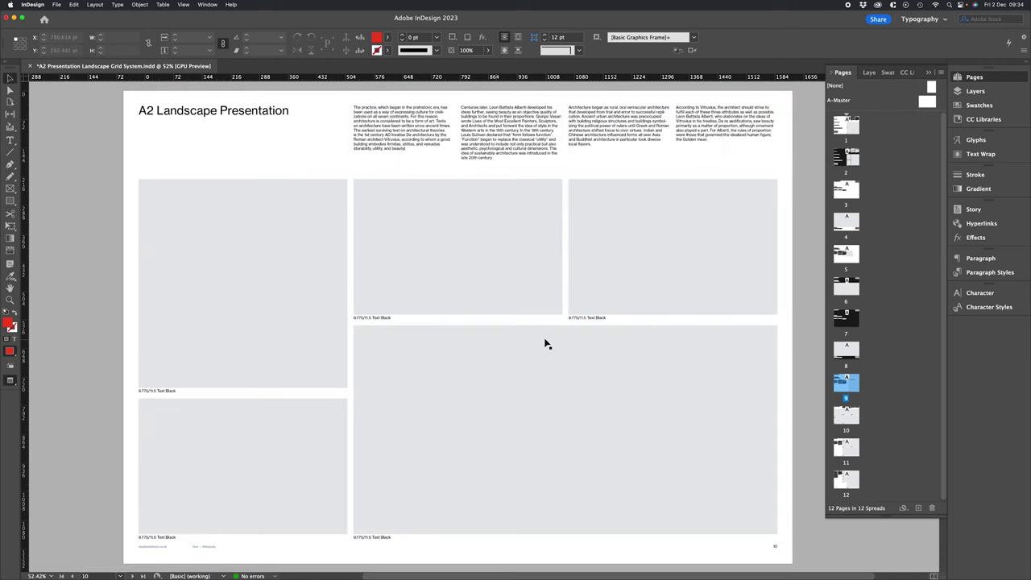
pyautogui.press('w')
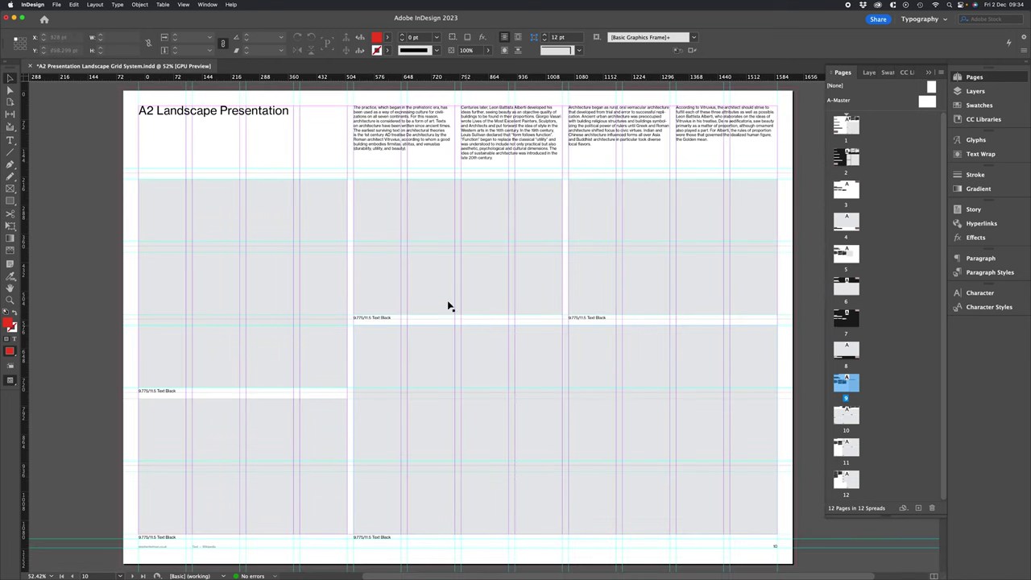
pyautogui.click(375, 320)
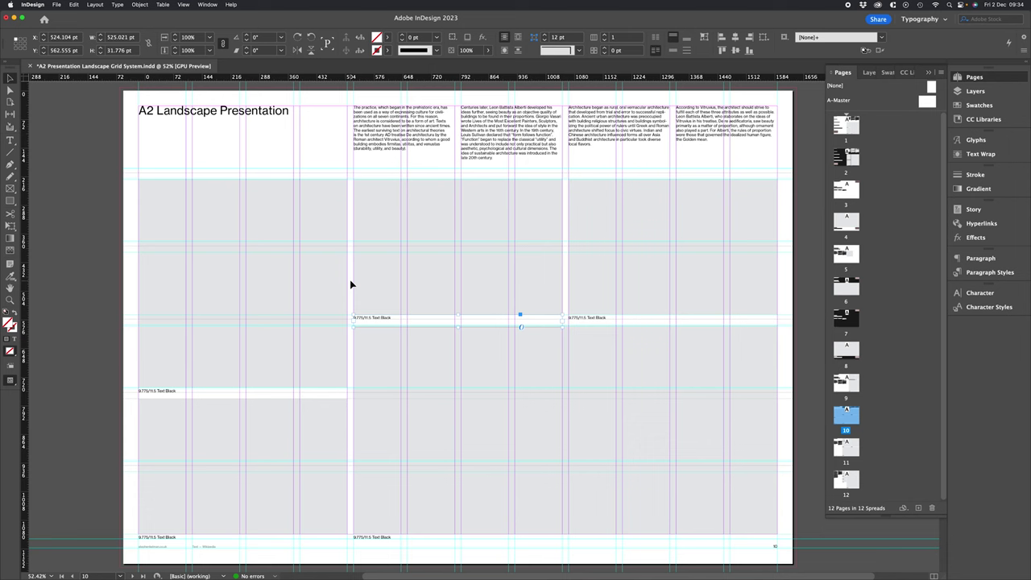
pyautogui.click(449, 226)
# Look back through the layouts from page 9 up to page 6 and return to page 5.
pyautogui.scroll(10, 484, 460)
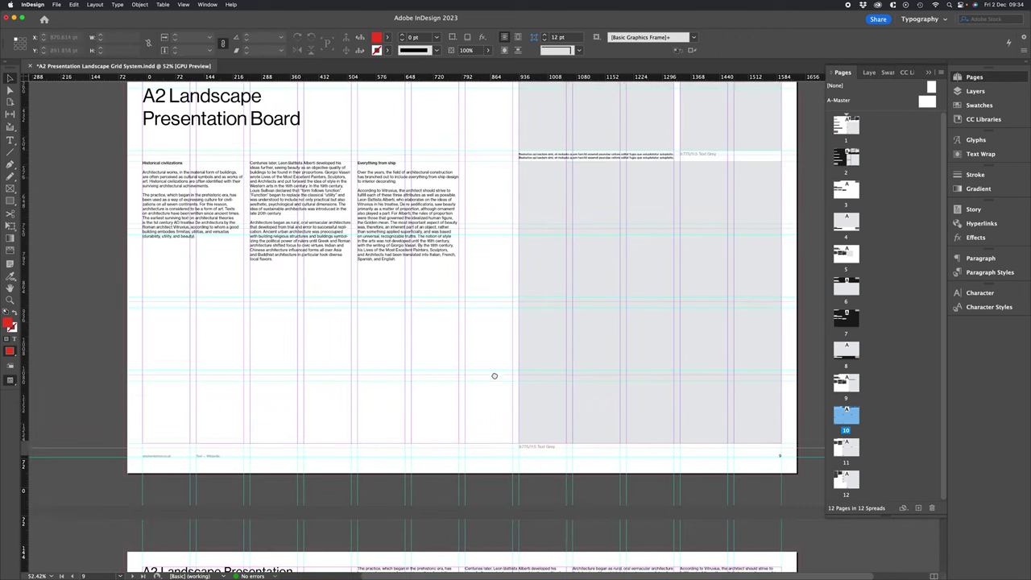
pyautogui.scroll(10, 495, 375)
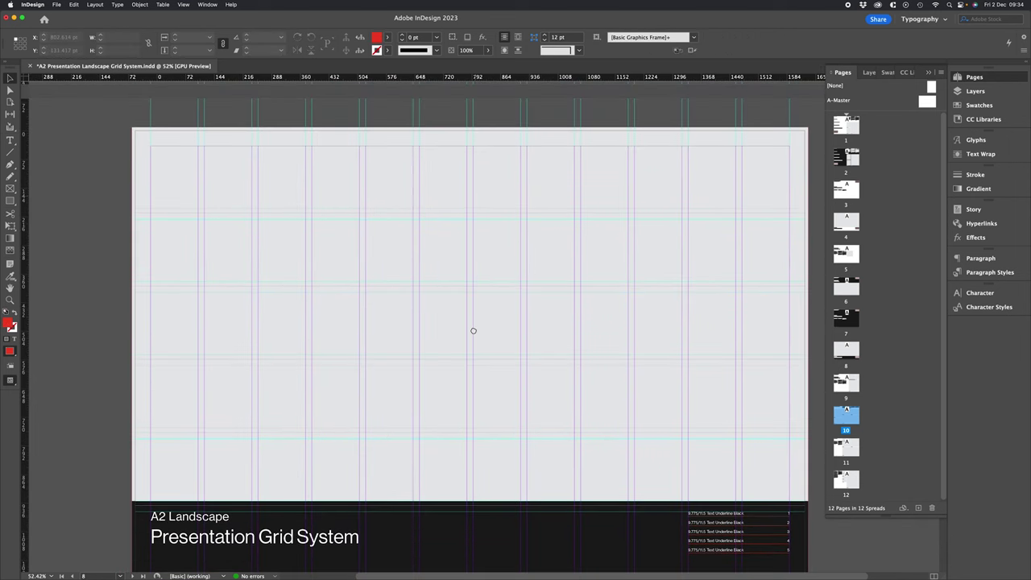
pyautogui.scroll(10, 473, 330)
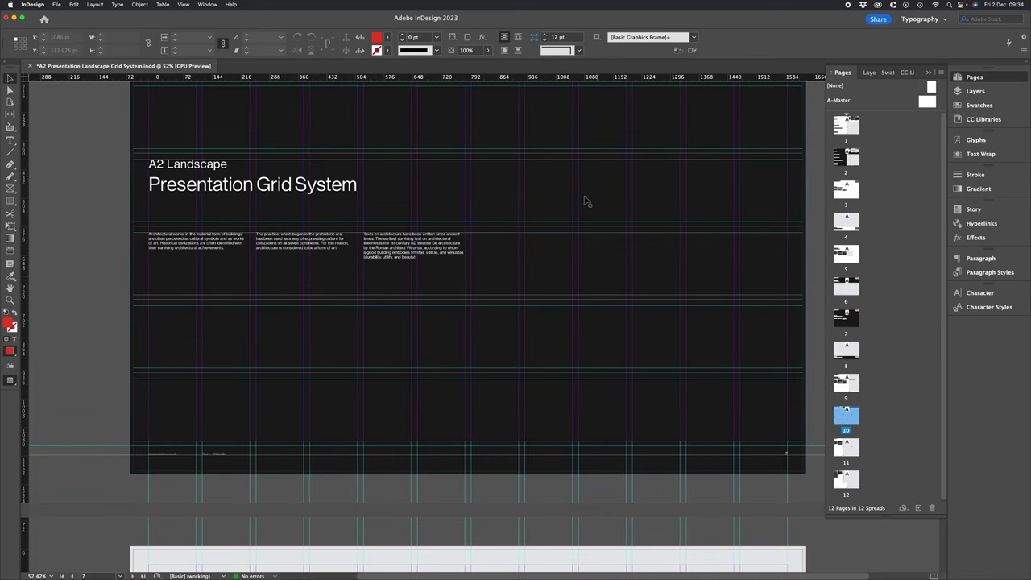
pyautogui.scroll(10, 476, 437)
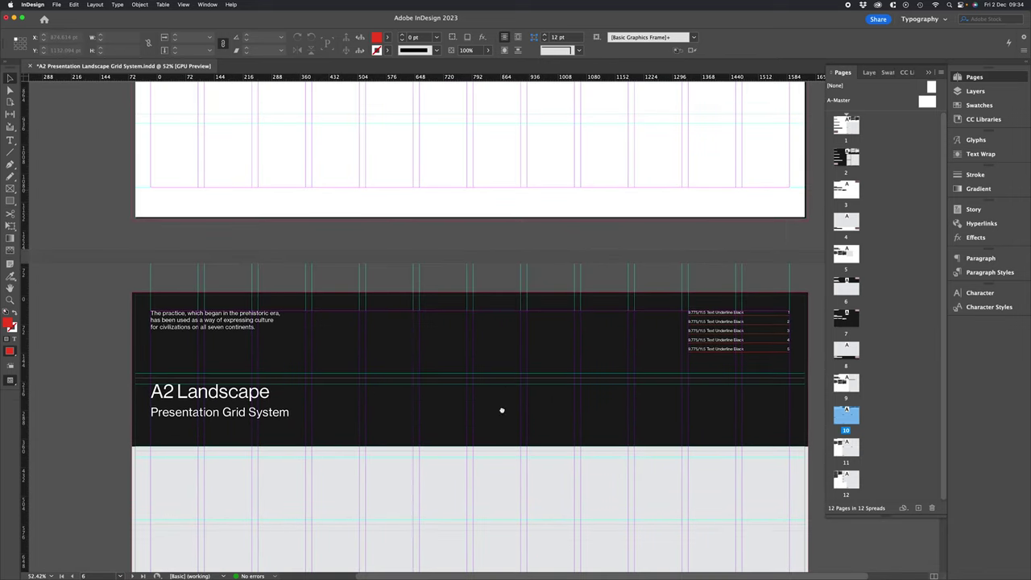
pyautogui.scroll(8, 501, 411)
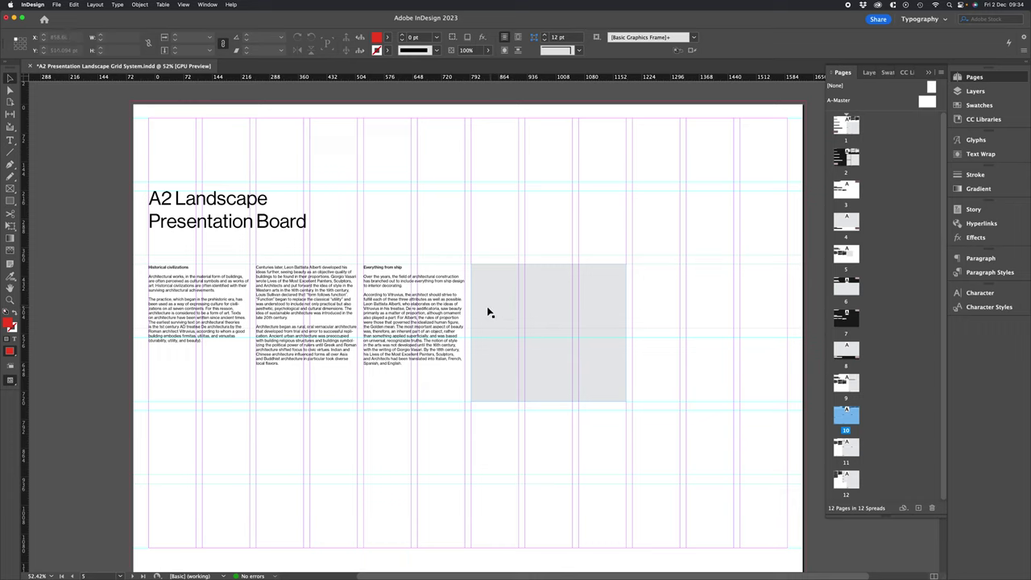
pyautogui.click(689, 252)
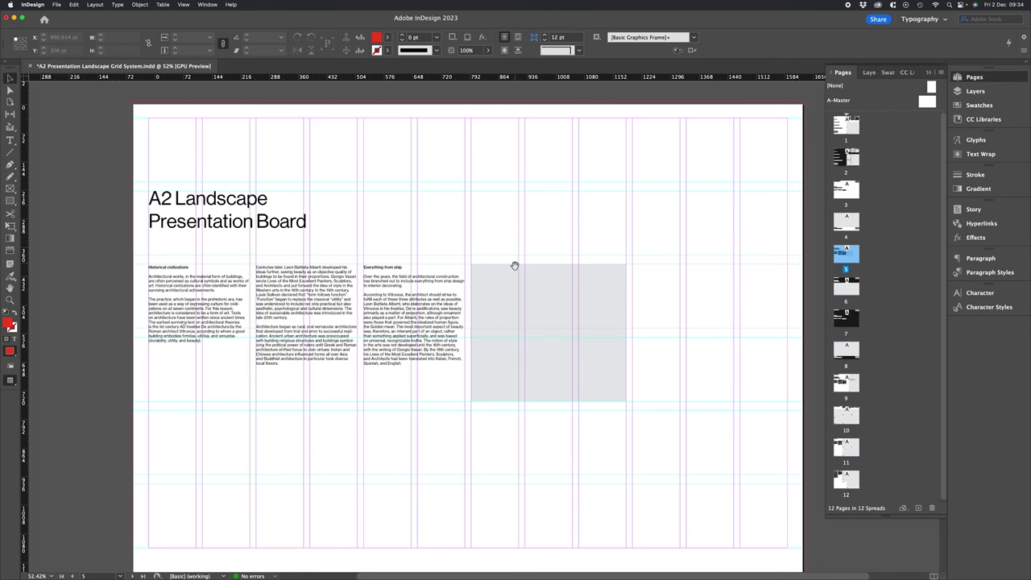
pyautogui.moveTo(512, 200)
pyautogui.mouseDown()
pyautogui.moveTo(502, 172)
pyautogui.moveTo(502, 197)
pyautogui.mouseUp()
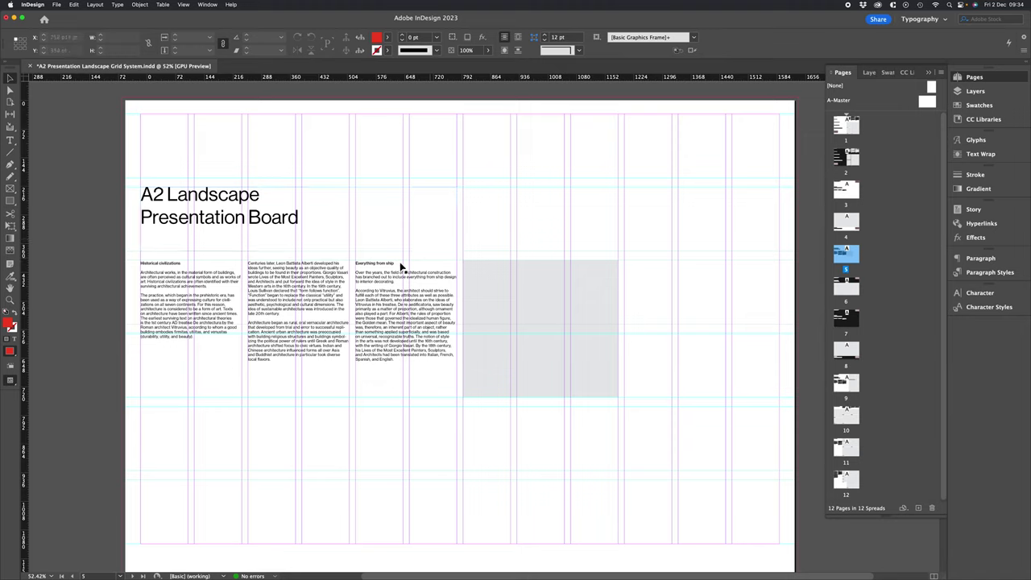
# Align the top of the three-column body text frame on page 5 with the top margin and inspect its first lines.
pyautogui.moveTo(412, 340); pyautogui.dragTo(414, 193)
pyautogui.press('super+space')
pyautogui.moveTo(381, 123); pyautogui.dragTo(454, 228)
pyautogui.hscroll(2, 417, 198)
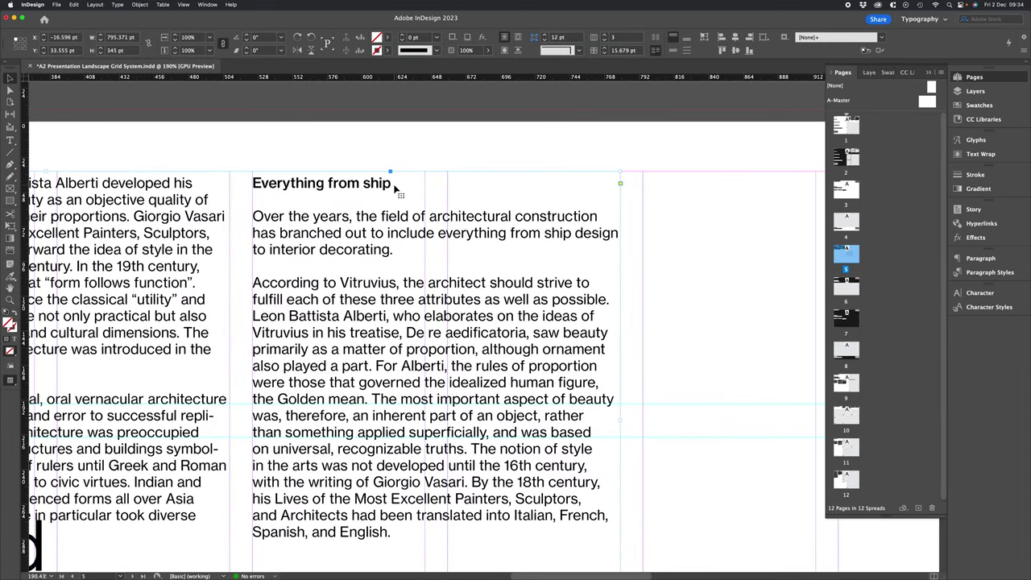
pyautogui.doubleClick(396, 183)
pyautogui.click(413, 216)
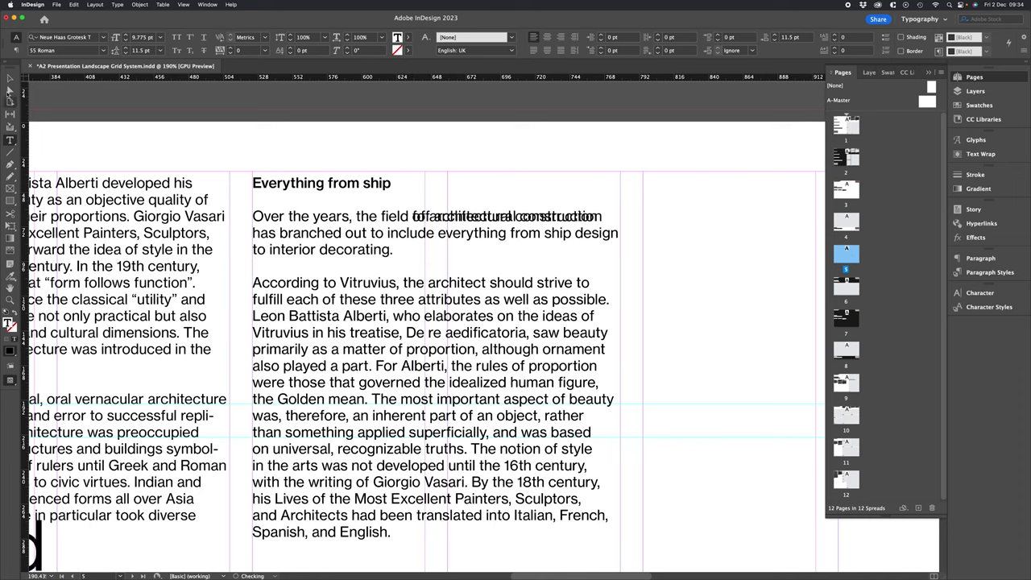
pyautogui.click(9, 79)
pyautogui.click(189, 107)
pyautogui.moveTo(765, 177); pyautogui.dragTo(479, 181)
pyautogui.hscroll(3, 479, 181)
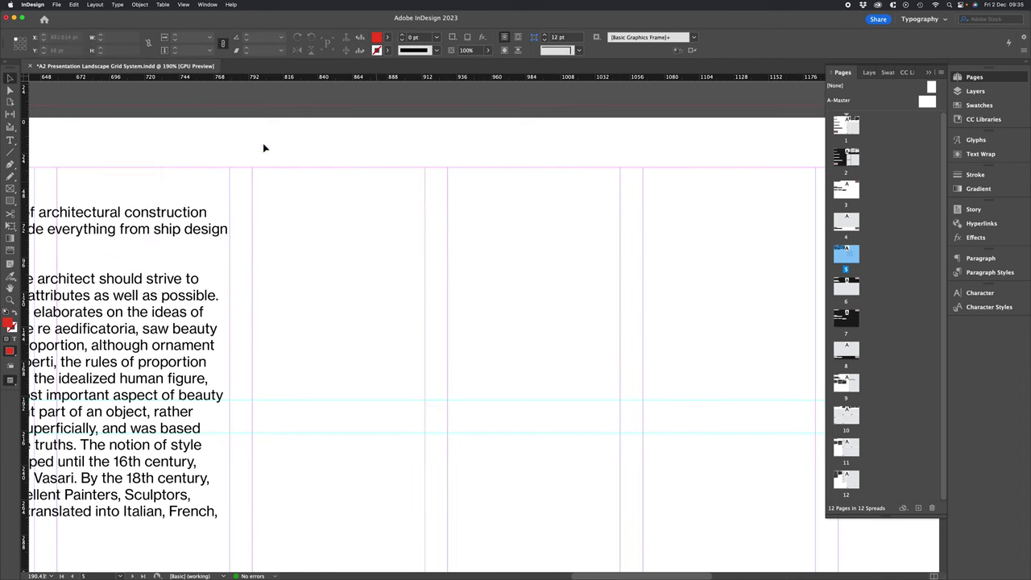
# Turn on smart guides, paste a 150 pt square text frame holding the letter f, and align its top with the top margin.
pyautogui.click(184, 4)
pyautogui.moveTo(229, 191)
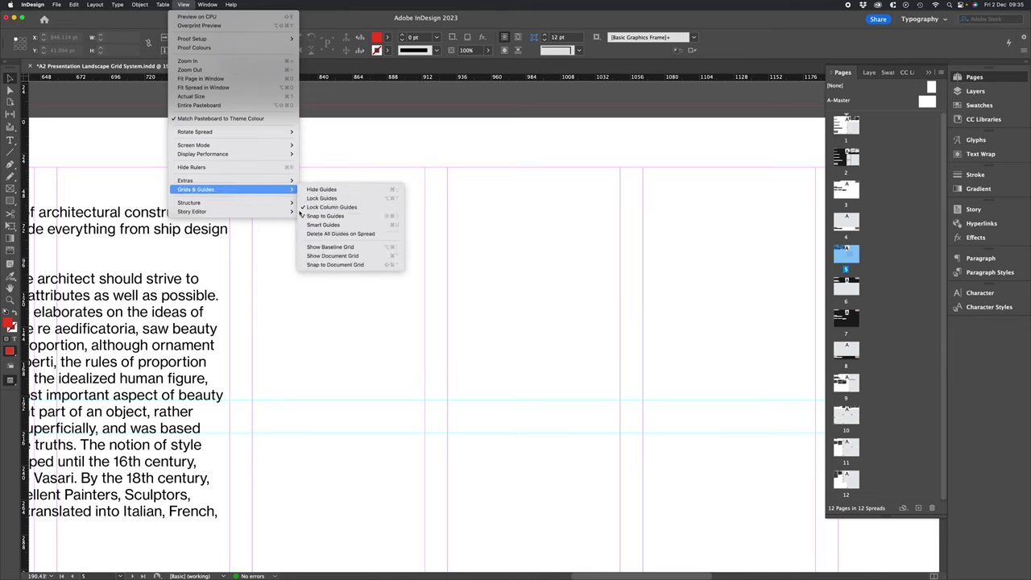
pyautogui.click(325, 225)
pyautogui.press('super+v')
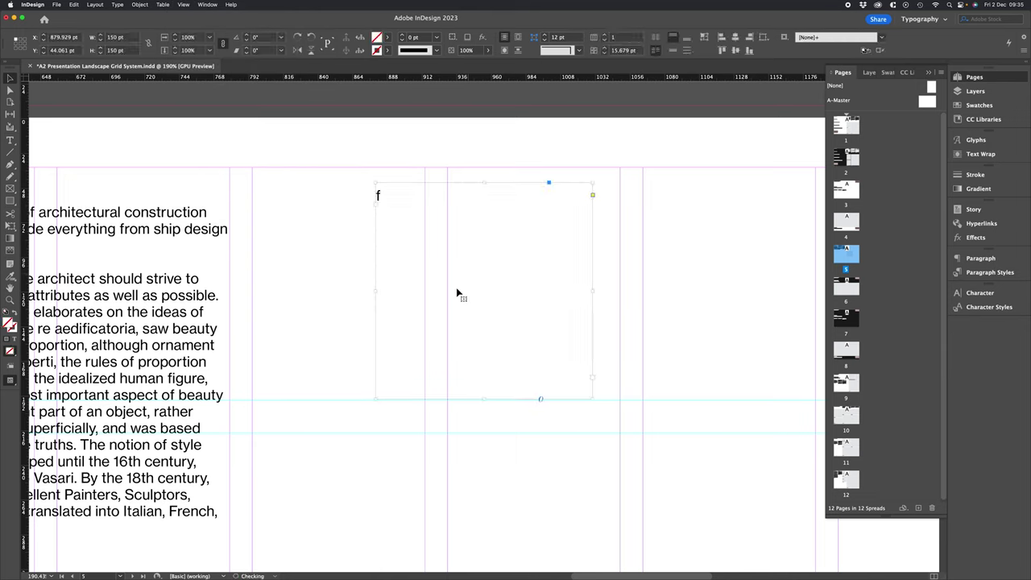
pyautogui.moveTo(446, 285); pyautogui.dragTo(440, 269)
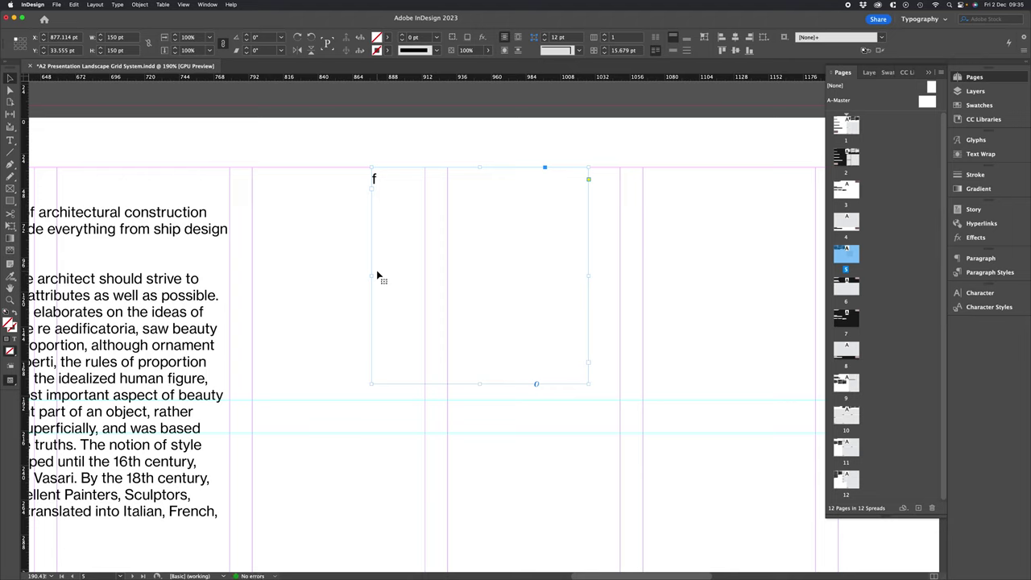
pyautogui.press('super+shift+a')
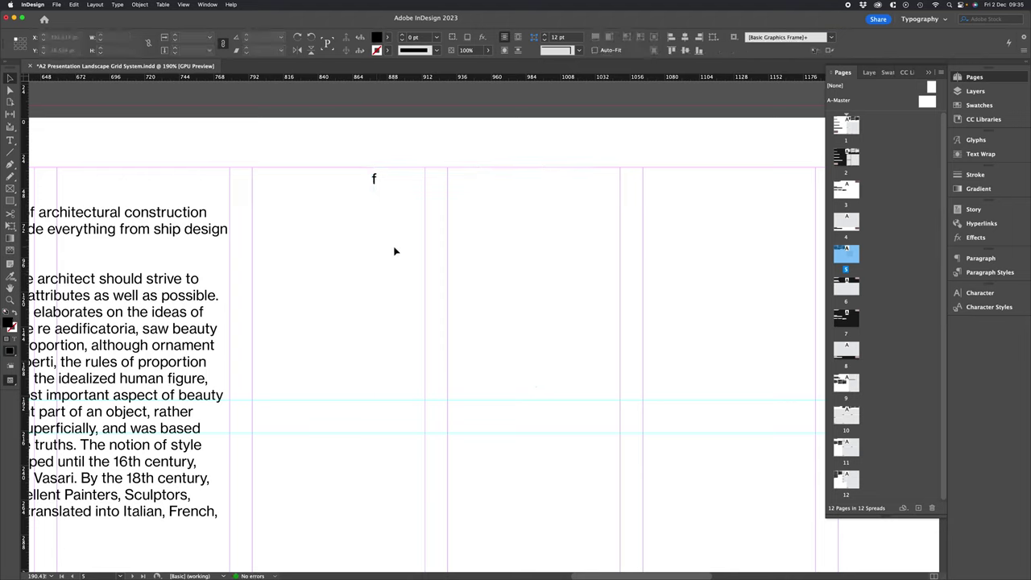
pyautogui.press('super+z')
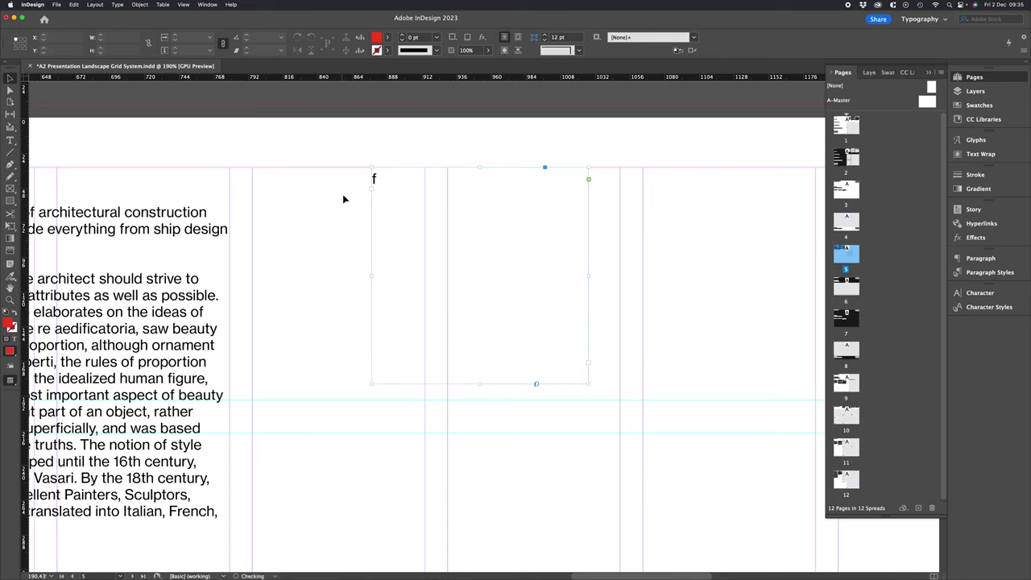
pyautogui.hotkey('ctrl', 'z')
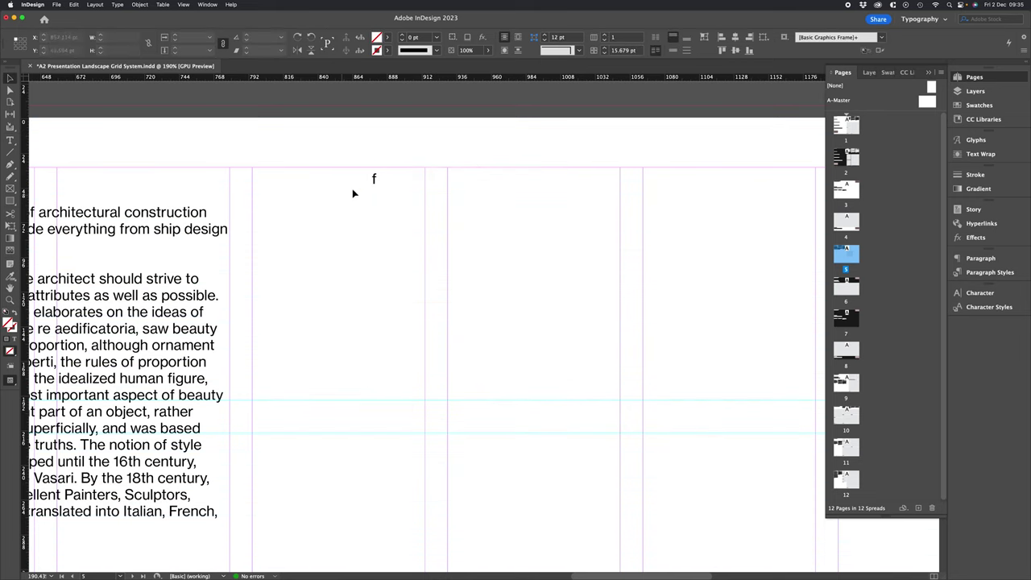
# Convert the letter f in the test text frame at the top margin to outlines.
pyautogui.hotkey('ctrl', 'shift', 'z')
pyautogui.hotkey('ctrl', 'z')
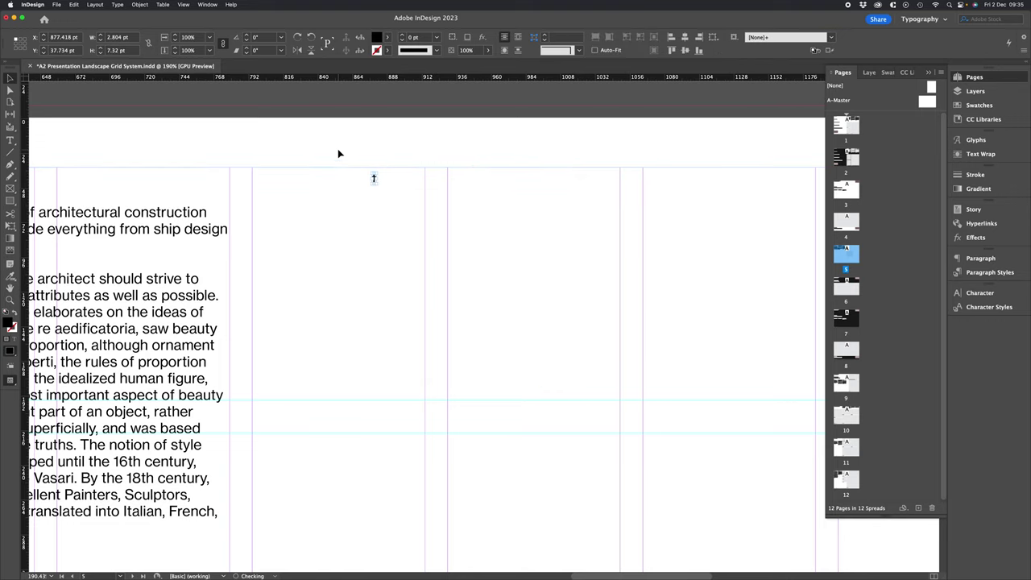
pyautogui.click(338, 153)
# Draw a red square about 4.179 pt in size spanning the gap between the top margin and the top of the letter f.
pyautogui.click(10, 200)
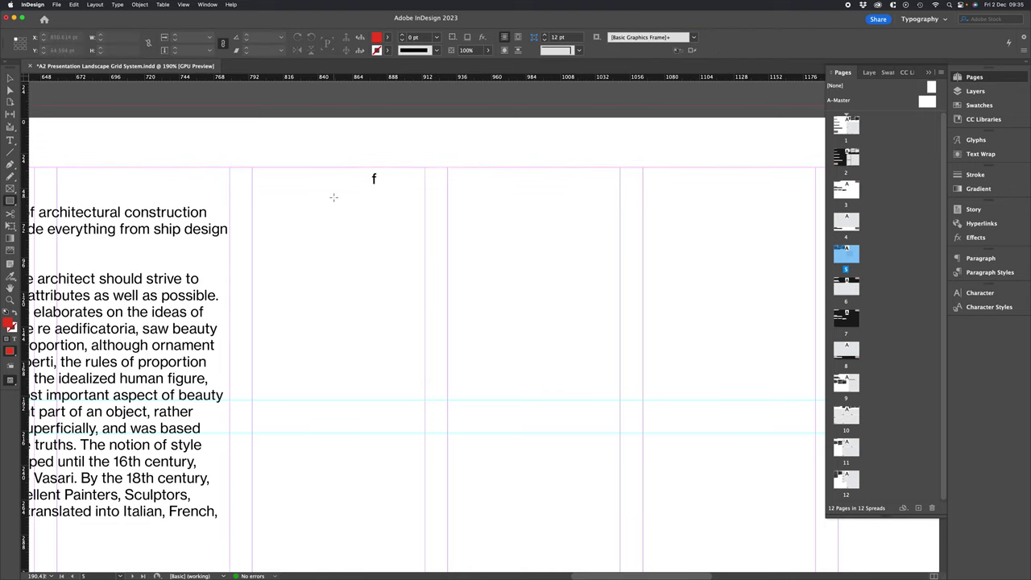
pyautogui.press('super+space')
pyautogui.moveTo(374, 179); pyautogui.dragTo(408, 230)
pyautogui.press('v')
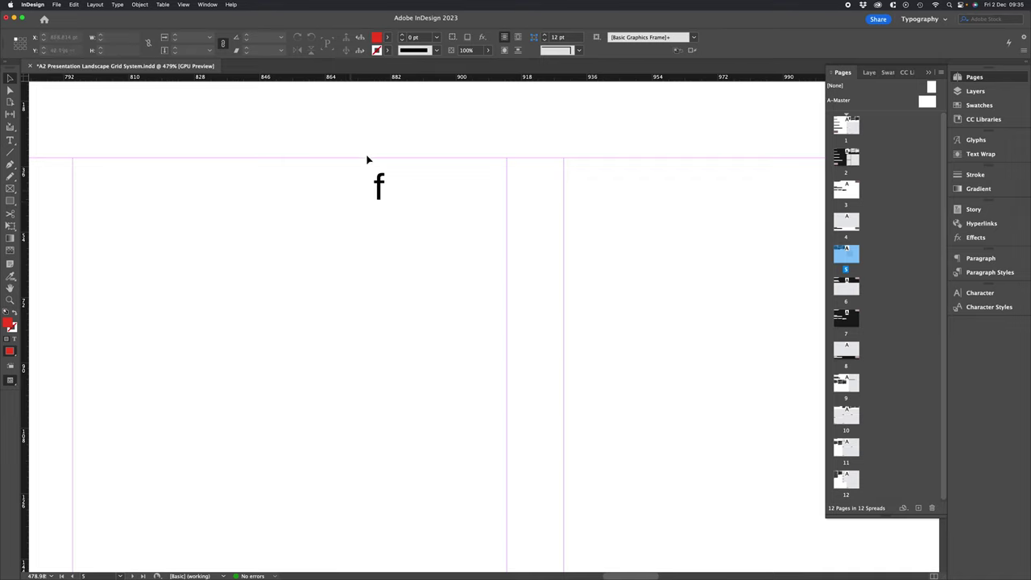
pyautogui.moveTo(368, 158); pyautogui.dragTo(384, 172)
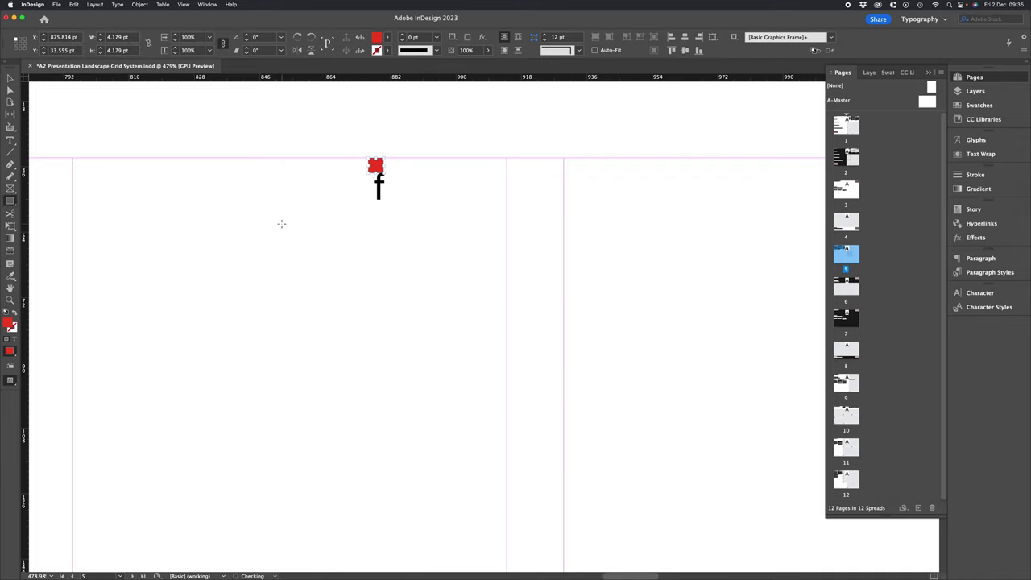
pyautogui.press('v')
pyautogui.click(311, 125)
# Copy the height value of the small red square above the f, and delete the square.
pyautogui.click(378, 168)
pyautogui.click(126, 51)
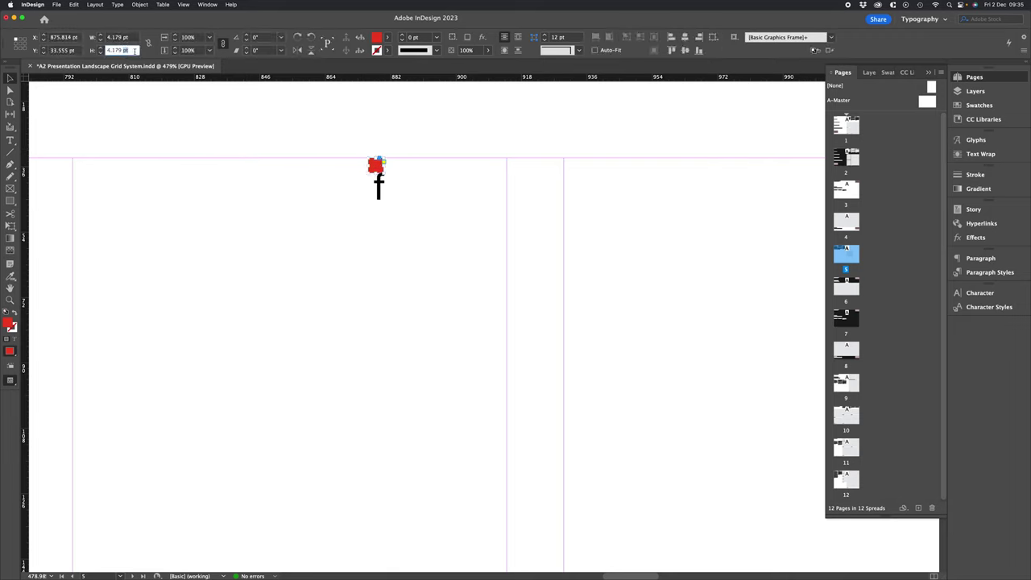
pyautogui.click(304, 121)
pyautogui.click(373, 165)
pyautogui.press('BackSpace')
pyautogui.press('super+0')
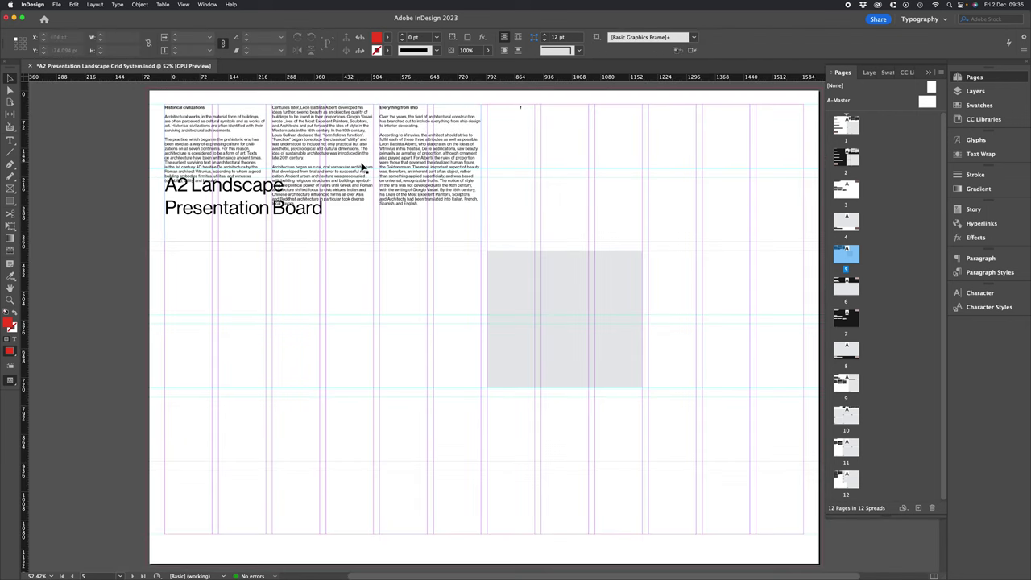
# Increase page 5's top margin by 4.179 pt to 38.679 pt.
pyautogui.click(94, 4)
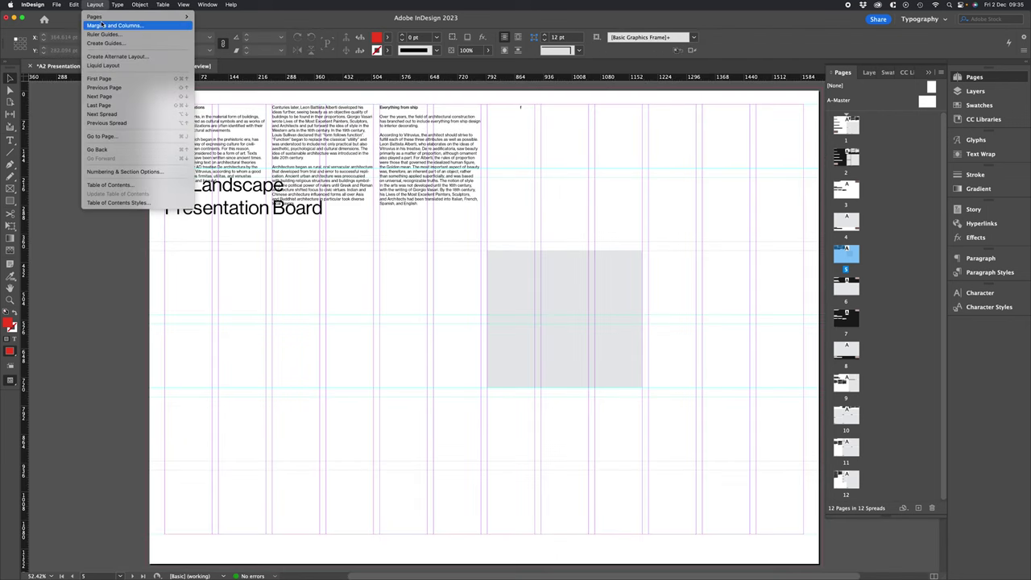
pyautogui.click(121, 23)
pyautogui.click(475, 227)
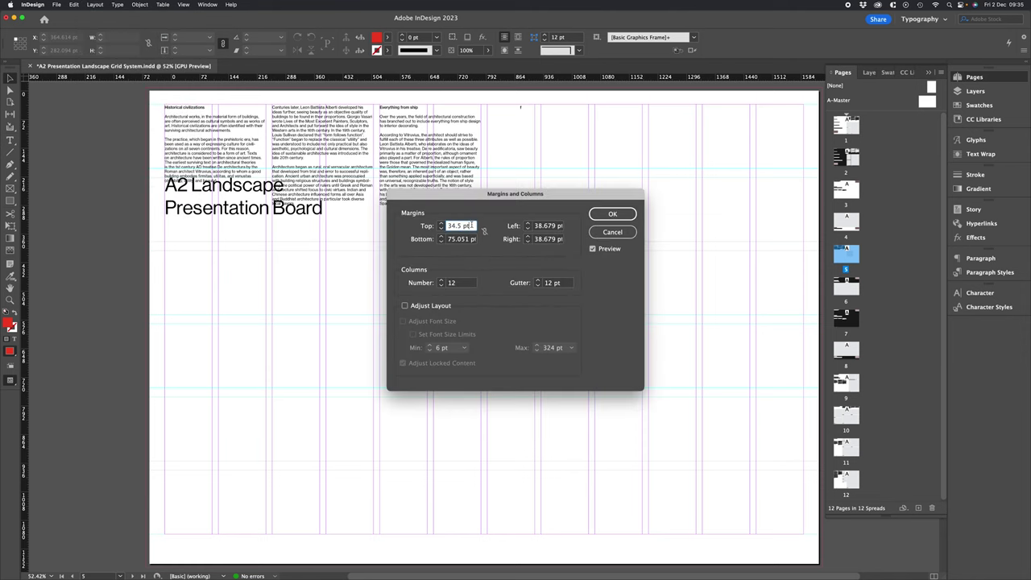
pyautogui.write('+')
pyautogui.press('Return')
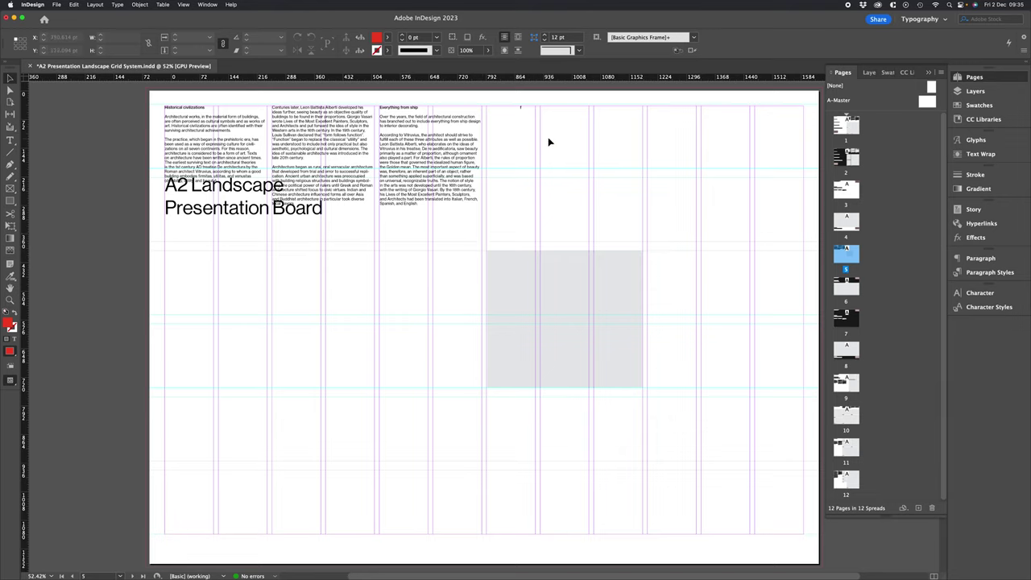
# Delete the ruler guide left at the old top margin and align the three-column text frame with the new top margin.
pyautogui.click(559, 109)
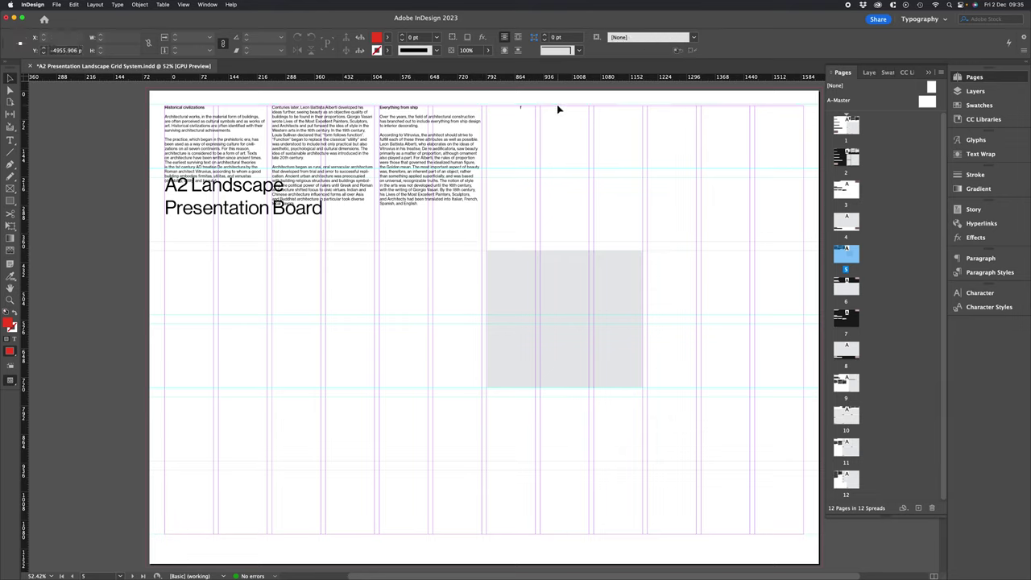
pyautogui.press('Delete')
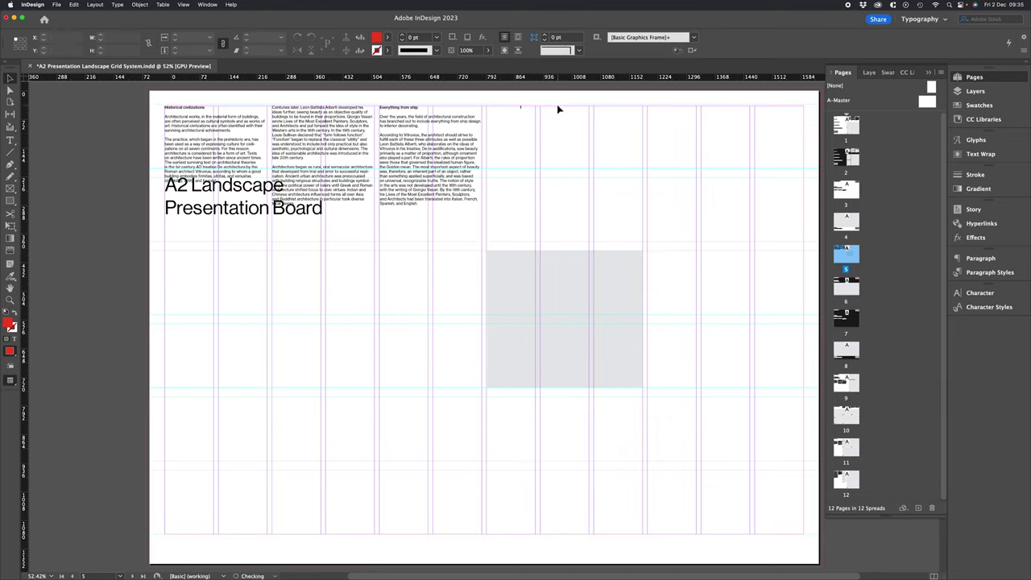
pyautogui.moveTo(309, 127); pyautogui.dragTo(311, 131)
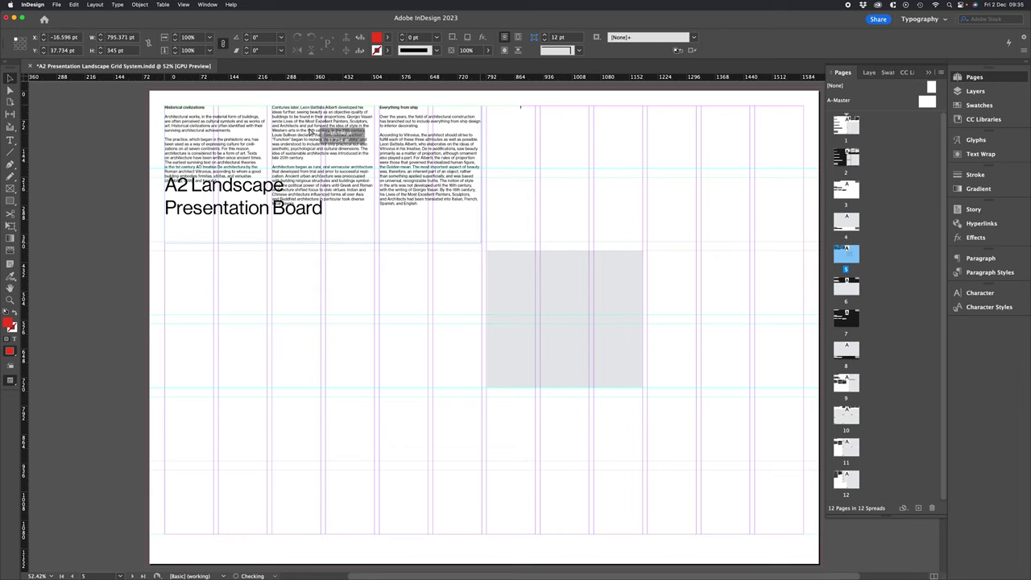
pyautogui.click(593, 146)
pyautogui.moveTo(417, 100); pyautogui.dragTo(524, 223)
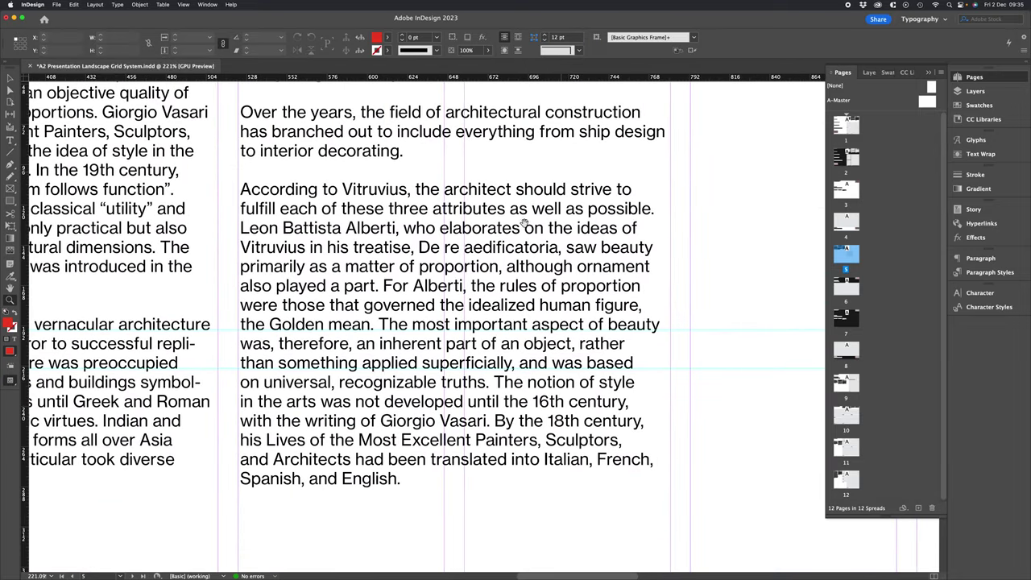
pyautogui.press('super+0')
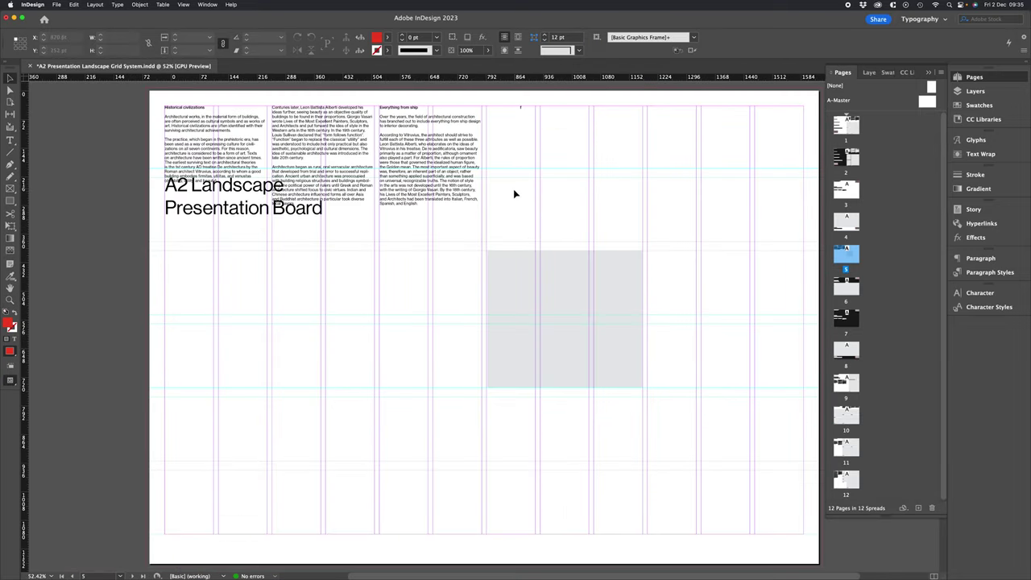
# Move the three-column text frame down to the second row and delete the outlined letter f.
pyautogui.moveTo(453, 142); pyautogui.dragTo(461, 215)
pyautogui.click(513, 202)
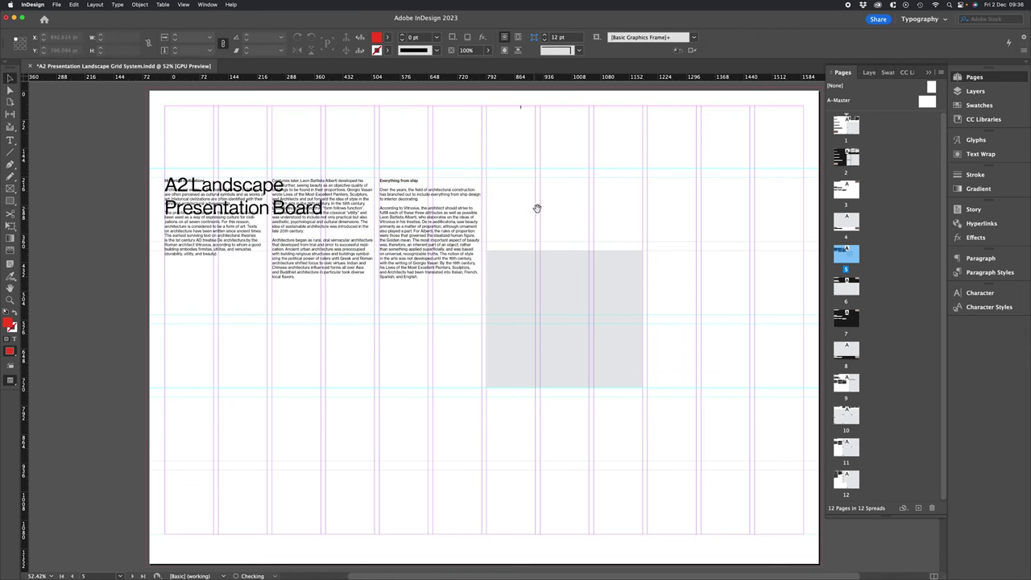
pyautogui.hscroll(2, 516, 203)
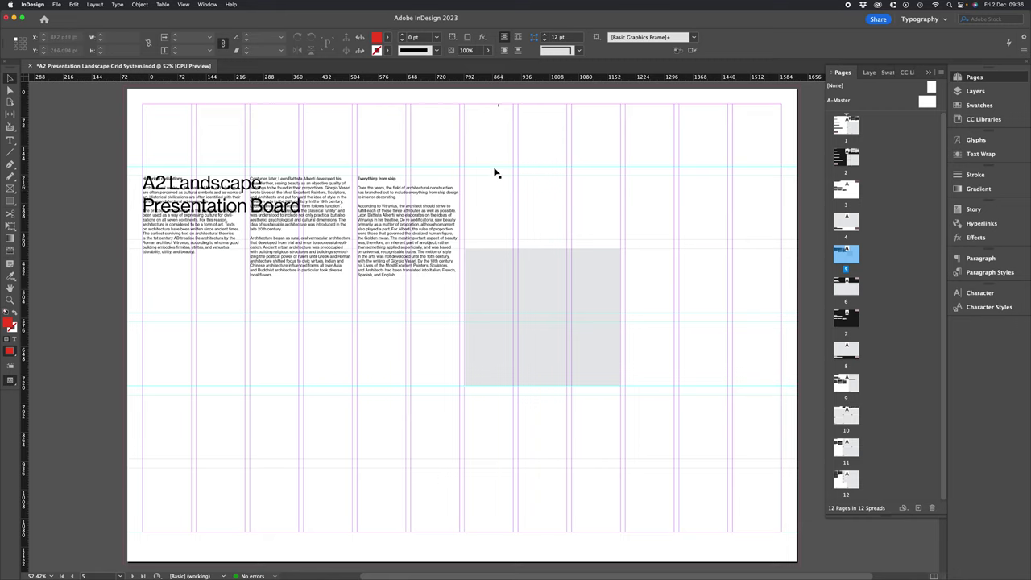
pyautogui.moveTo(488, 100); pyautogui.dragTo(510, 120)
pyautogui.press('Delete')
# Select the guides at the tops of rows two to six and shift them down together by 4.179 pt.
pyautogui.click(492, 176)
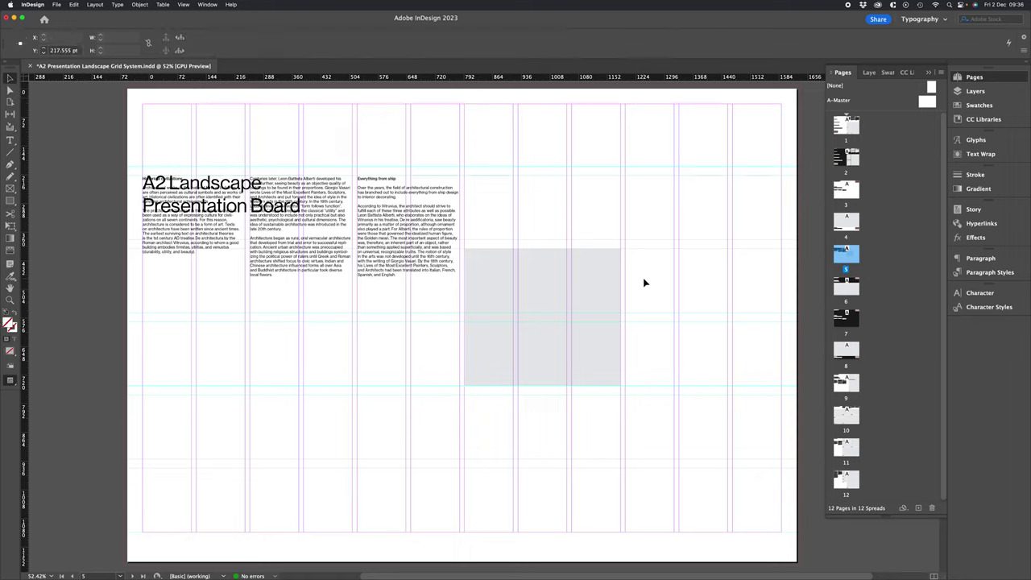
pyautogui.keyDown('shift'); pyautogui.click(641, 247); pyautogui.keyUp('shift')
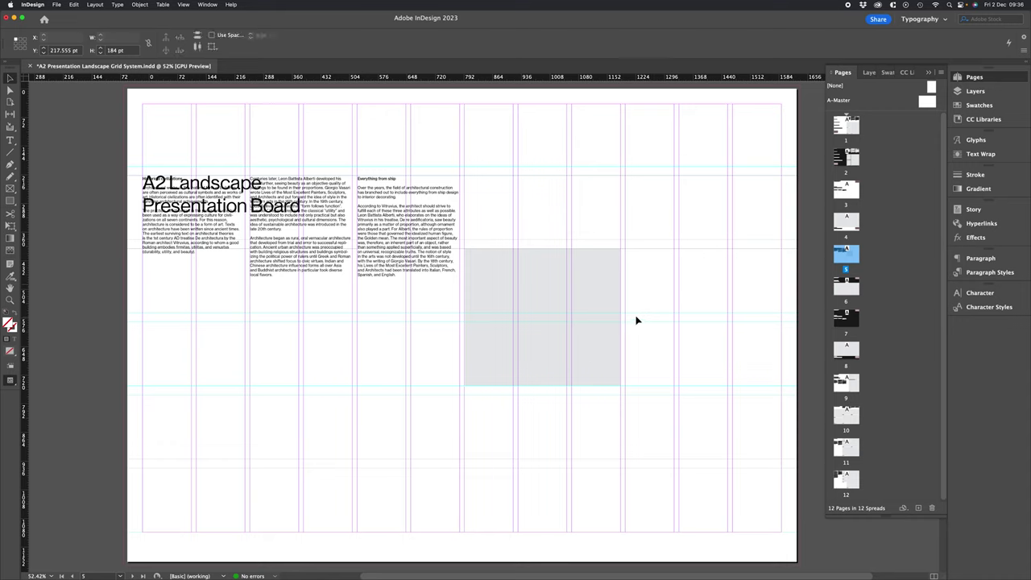
pyautogui.moveTo(637, 318); pyautogui.dragTo(649, 329)
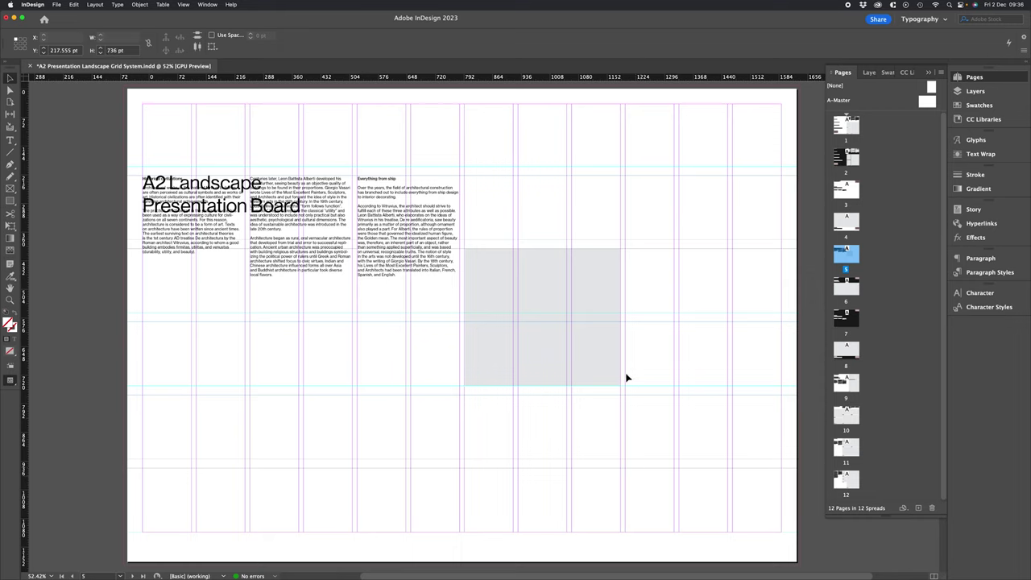
pyautogui.click(77, 49)
pyautogui.press('Right')
pyautogui.write('+4.179')
pyautogui.press('Tab')
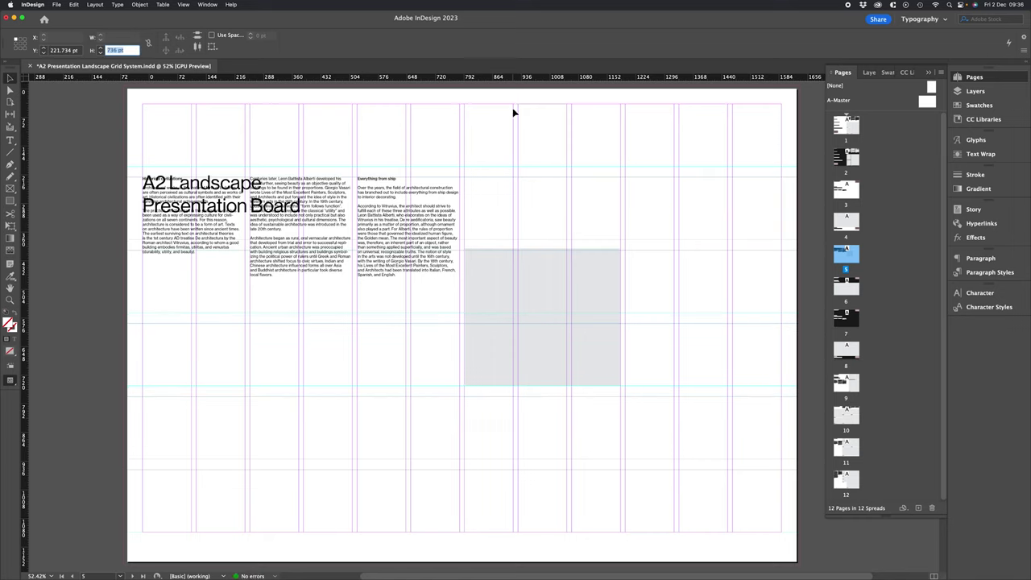
pyautogui.click(513, 110)
# Align the grey image frame's top with the shifted third-row guide and fit its bottom edge to the end of the fourth row.
pyautogui.click(481, 320)
pyautogui.moveTo(493, 287); pyautogui.dragTo(499, 293)
pyautogui.moveTo(616, 386); pyautogui.dragTo(618, 386)
pyautogui.click(593, 197)
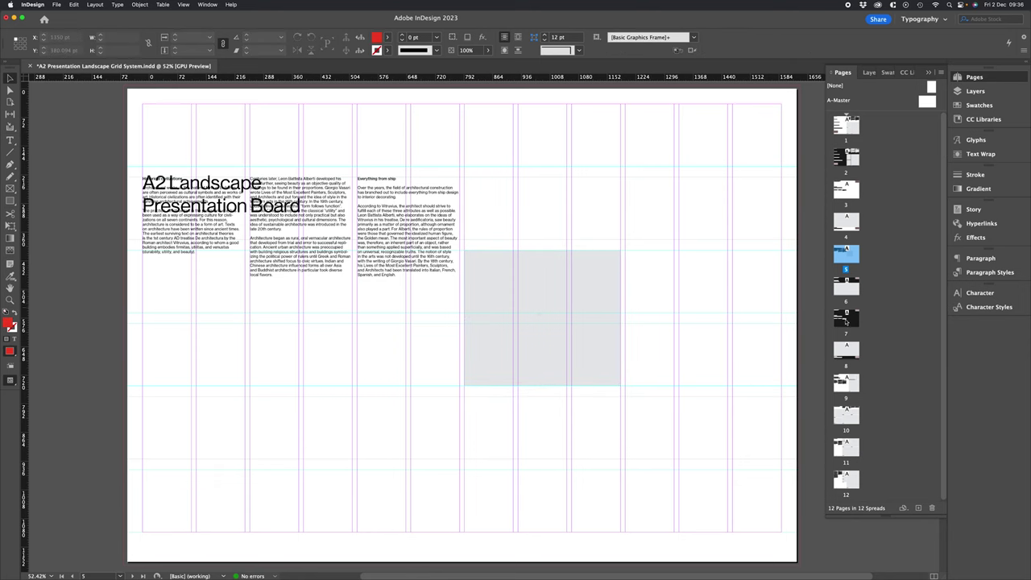
# Copy the 15.679 pt column gutter value from page 6's margin and column settings.
pyautogui.doubleClick(846, 286)
pyautogui.click(96, 4)
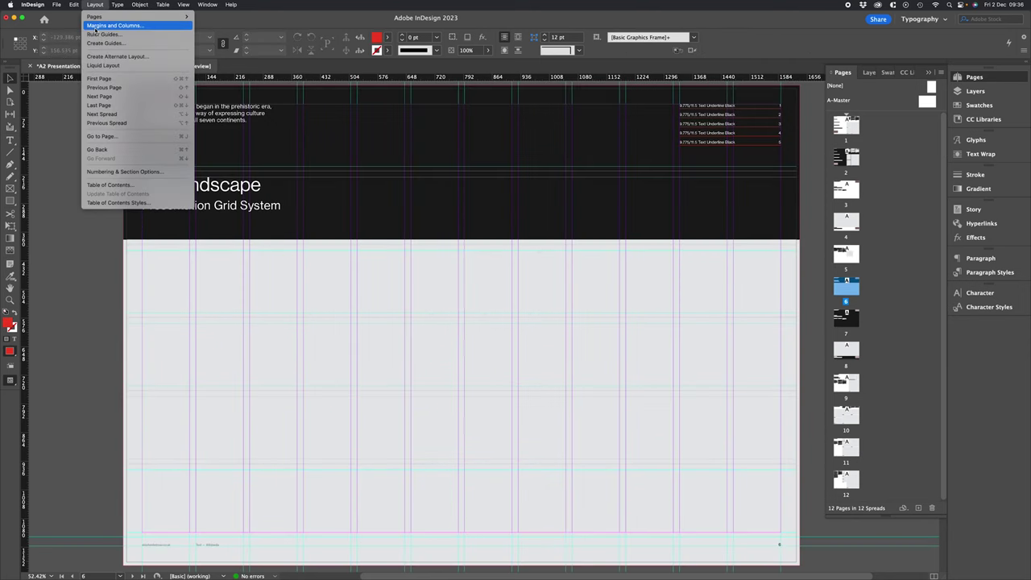
pyautogui.click(116, 25)
pyautogui.doubleClick(556, 283)
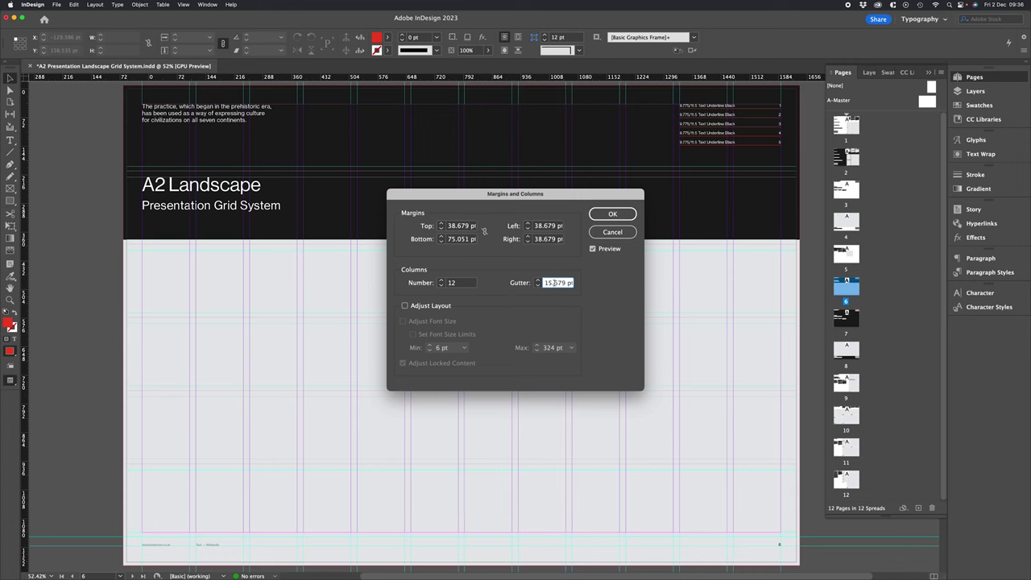
pyautogui.click(613, 213)
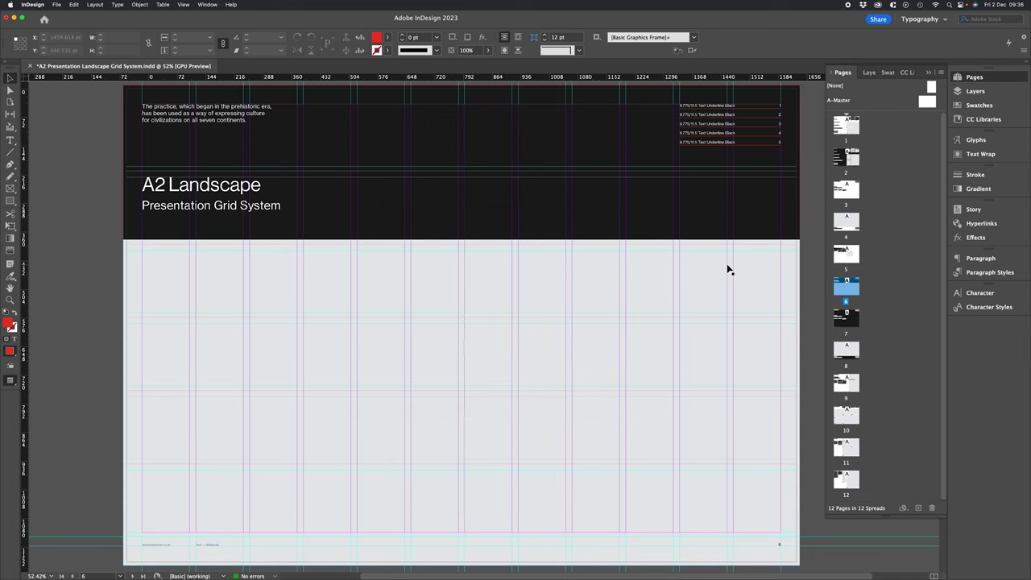
# Set the column gutter on page 5 to 15.679 pt, keeping 12 columns.
pyautogui.doubleClick(840, 256)
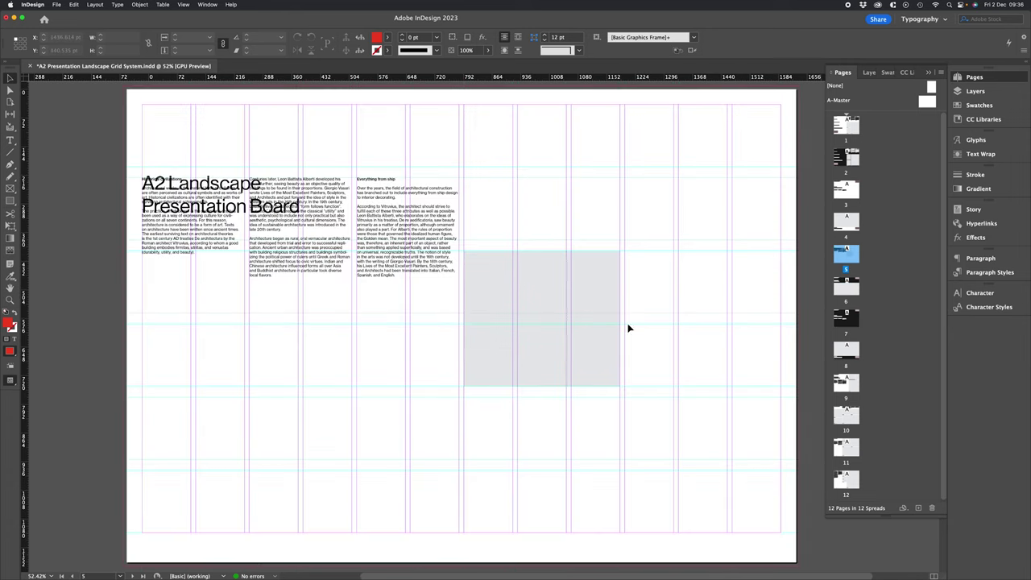
pyautogui.click(95, 4)
pyautogui.click(101, 24)
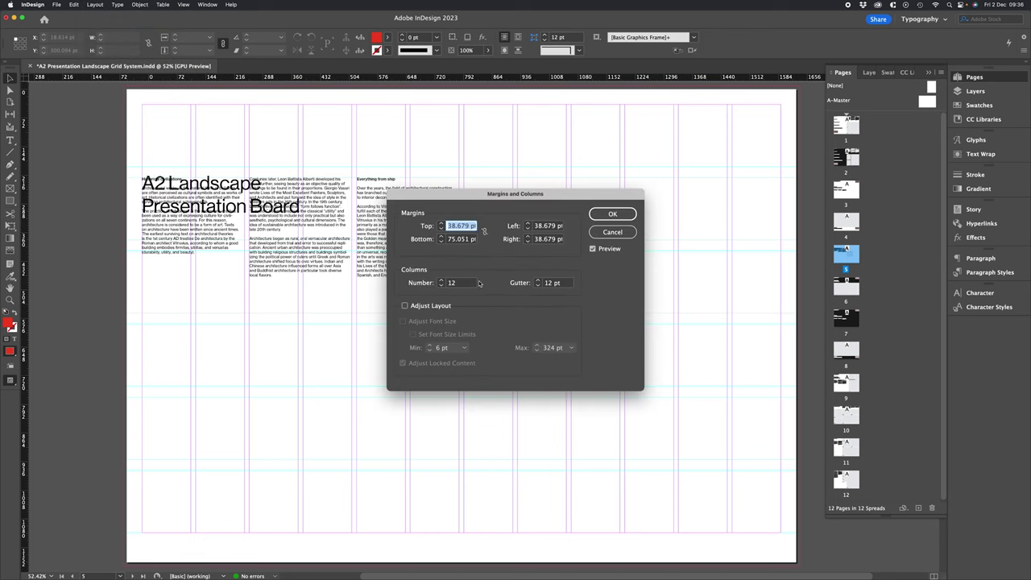
pyautogui.tripleClick(553, 284)
pyautogui.write('15.472 pt')
pyautogui.click(611, 214)
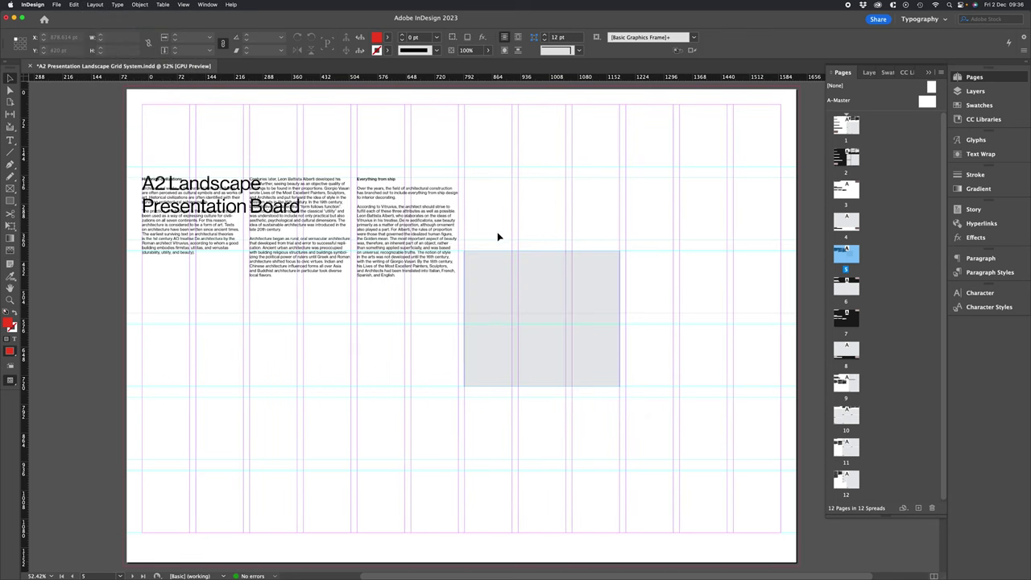
# Turn off smart guides and refit the grey image frame's side edges to the new column guides across three columns.
pyautogui.click(462, 315)
pyautogui.moveTo(463, 316); pyautogui.dragTo(467, 315)
pyautogui.click(183, 5)
pyautogui.moveTo(199, 191)
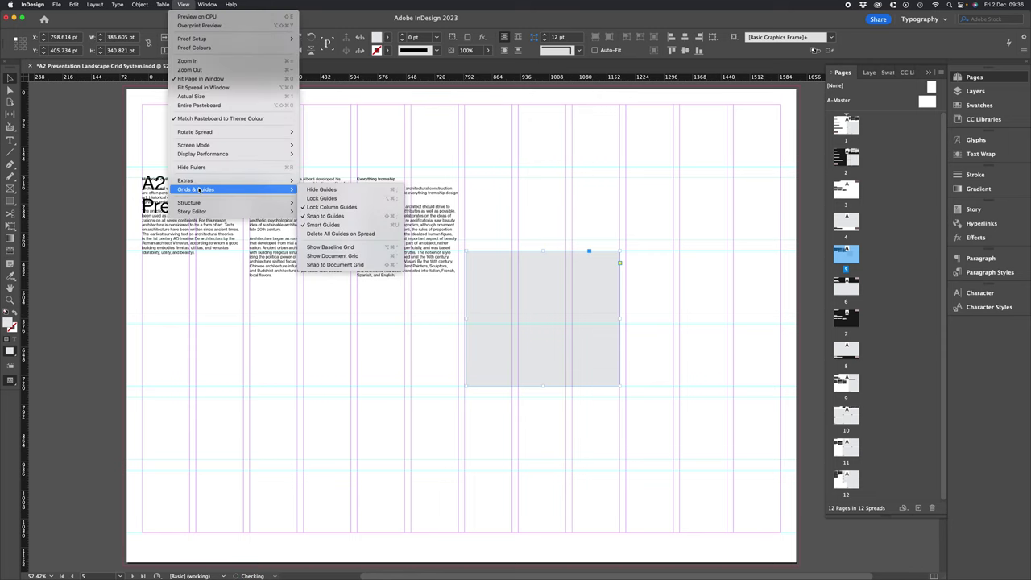
pyautogui.click(323, 225)
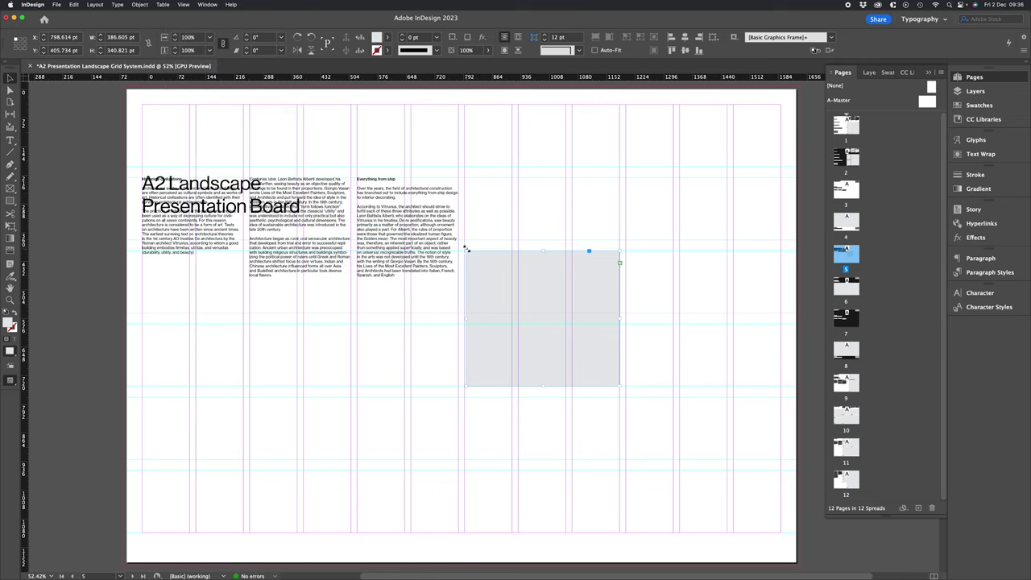
pyautogui.moveTo(467, 250); pyautogui.dragTo(465, 251)
pyautogui.moveTo(619, 318); pyautogui.dragTo(620, 316)
pyautogui.click(366, 343)
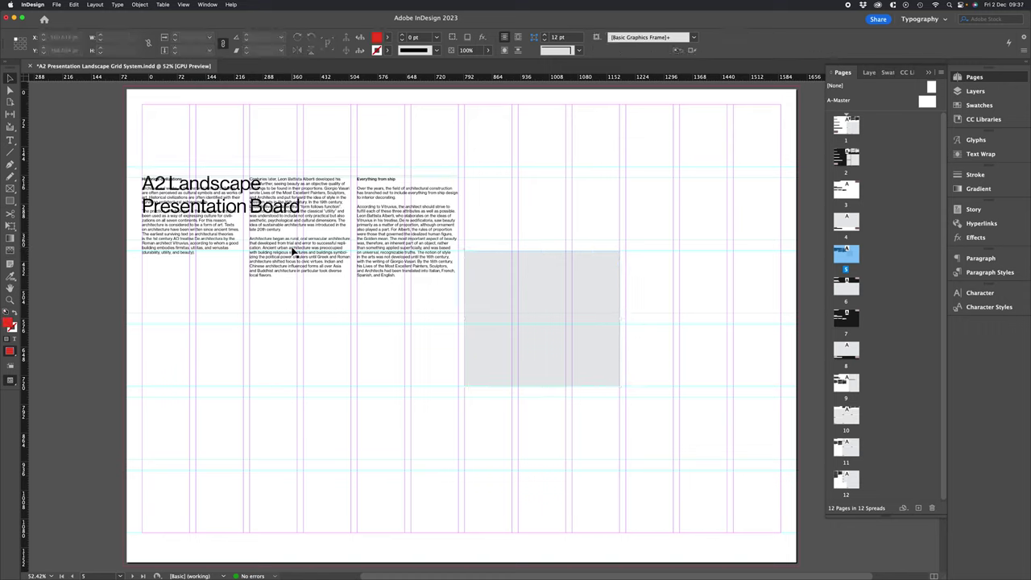
# Move the body text to the third row starting at the fourth column and the grey image frame to the last three columns.
pyautogui.moveTo(295, 252); pyautogui.dragTo(299, 334)
pyautogui.moveTo(553, 301); pyautogui.dragTo(656, 300)
pyautogui.moveTo(415, 350); pyautogui.dragTo(485, 300)
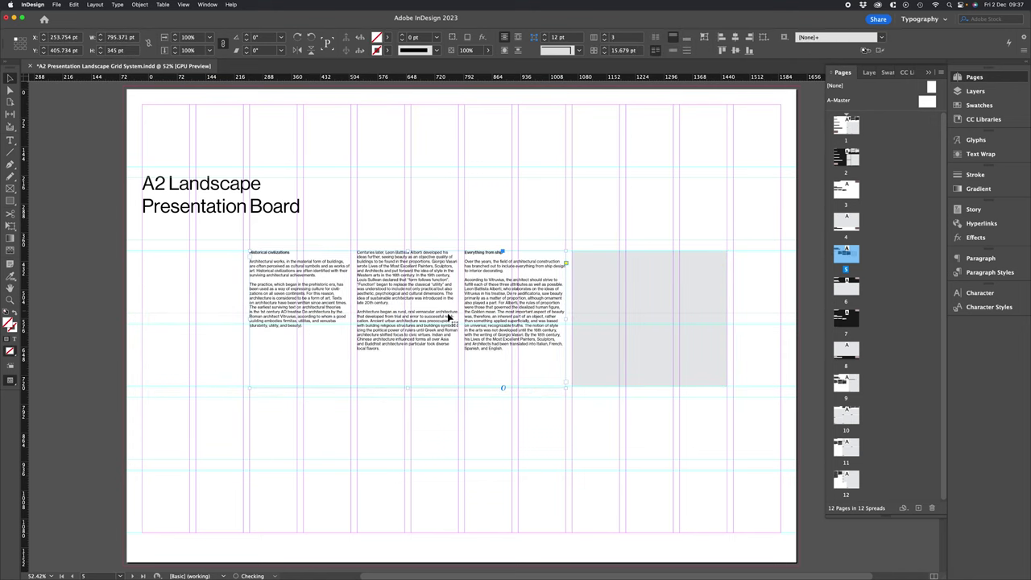
pyautogui.moveTo(601, 299); pyautogui.dragTo(653, 303)
pyautogui.click(560, 224)
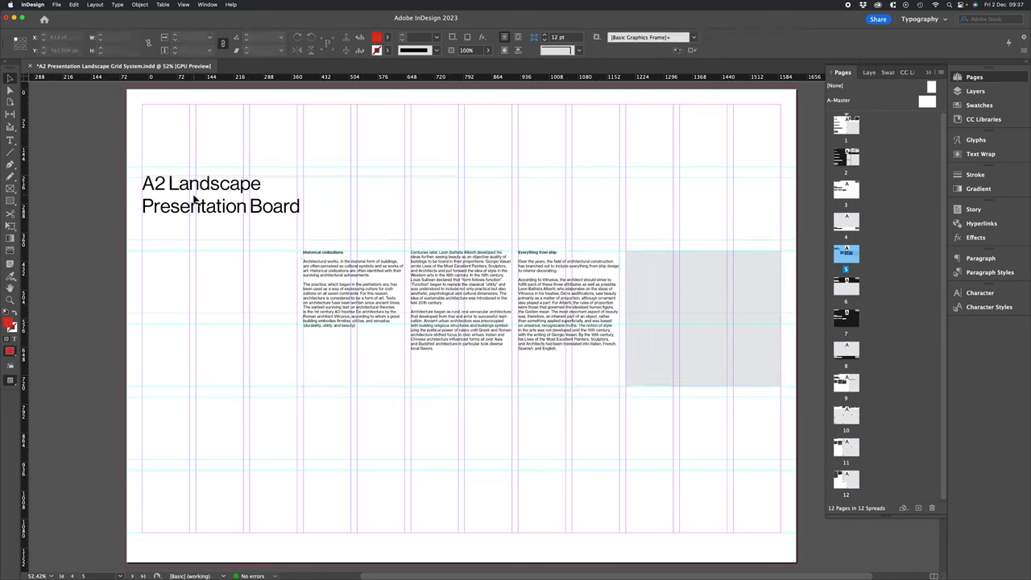
# Align the headline with the third row and resize its frame to the first three columns.
pyautogui.moveTo(194, 202); pyautogui.dragTo(196, 275)
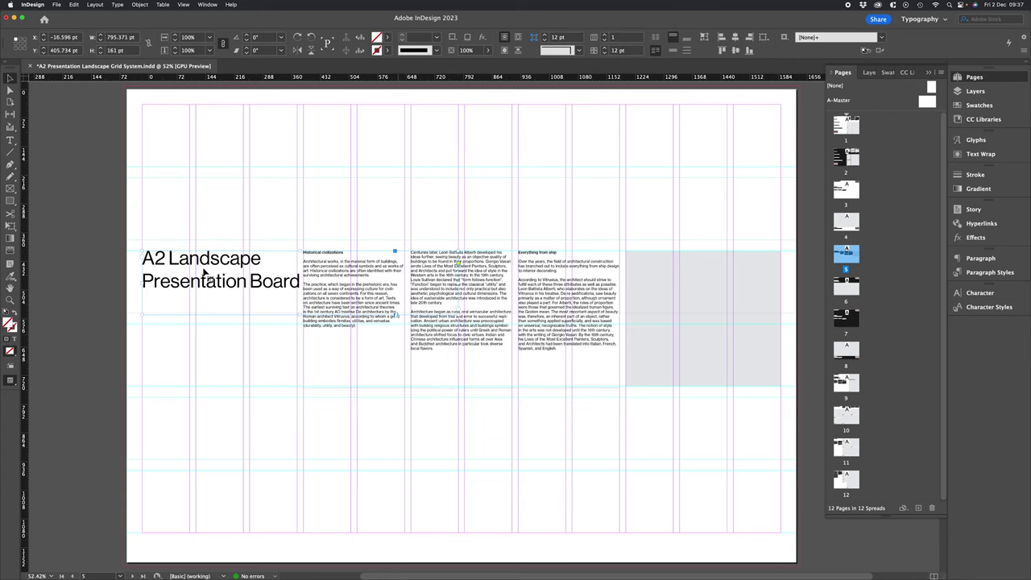
pyautogui.moveTo(300, 315); pyautogui.dragTo(296, 387)
pyautogui.click(80, 257)
# Apply the 29.325/34.5 Header Black paragraph style to the whole headline on page 5.
pyautogui.press('w')
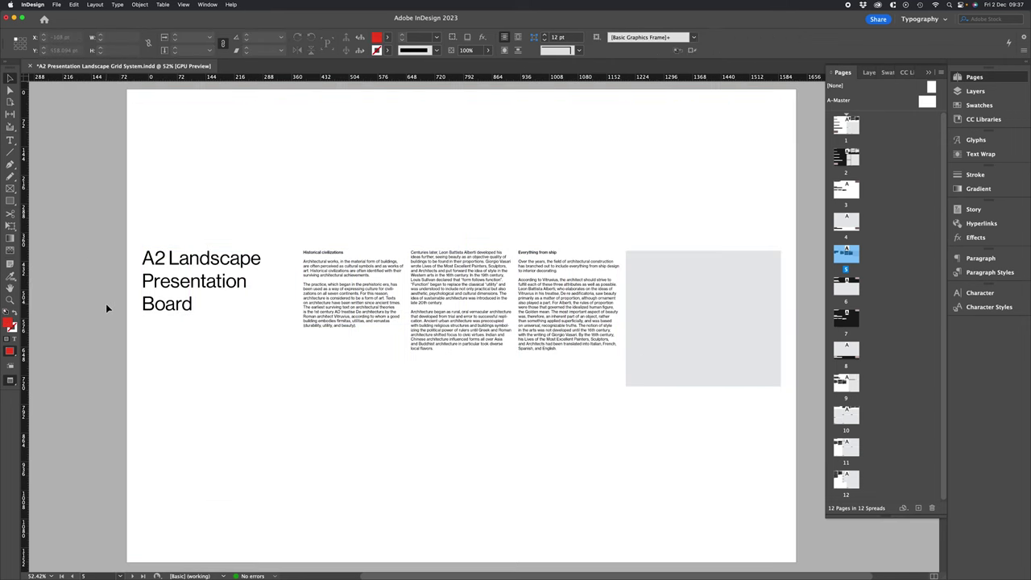
pyautogui.moveTo(156, 332); pyautogui.dragTo(228, 334)
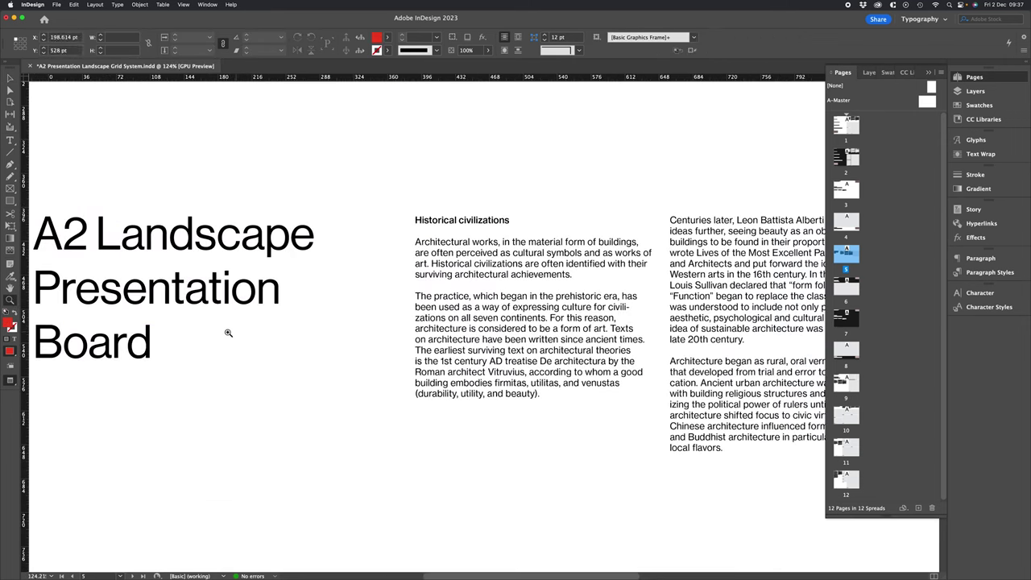
pyautogui.press('w')
pyautogui.moveTo(150, 277); pyautogui.dragTo(259, 301)
pyautogui.doubleClick(285, 271)
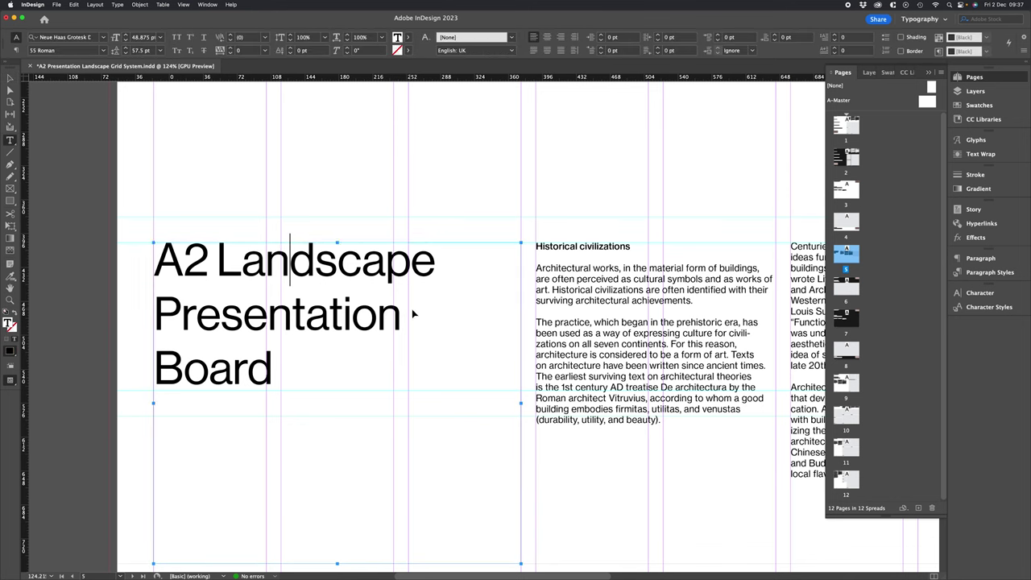
pyautogui.press('super+a')
pyautogui.click(990, 272)
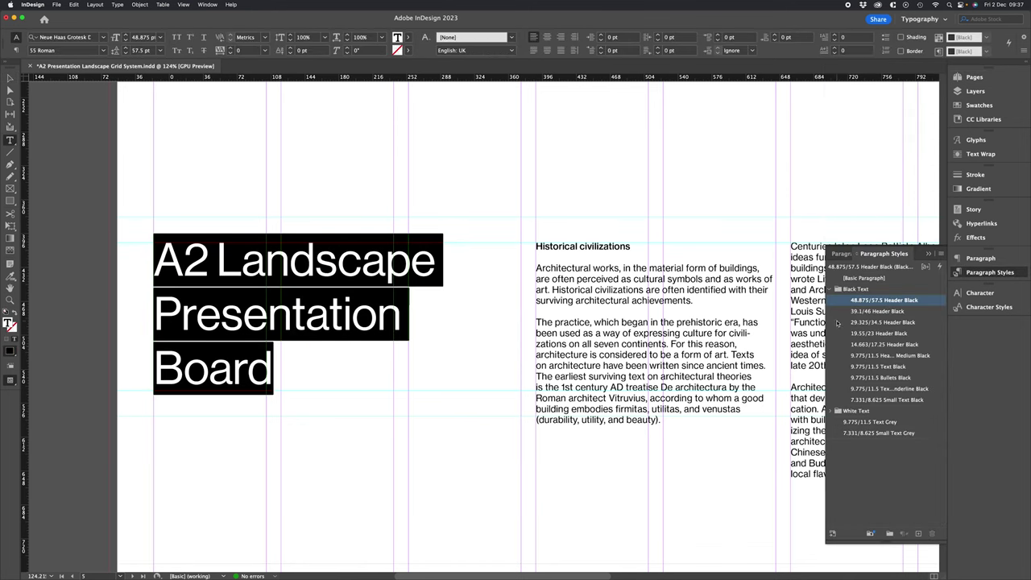
pyautogui.click(877, 311)
pyautogui.click(884, 322)
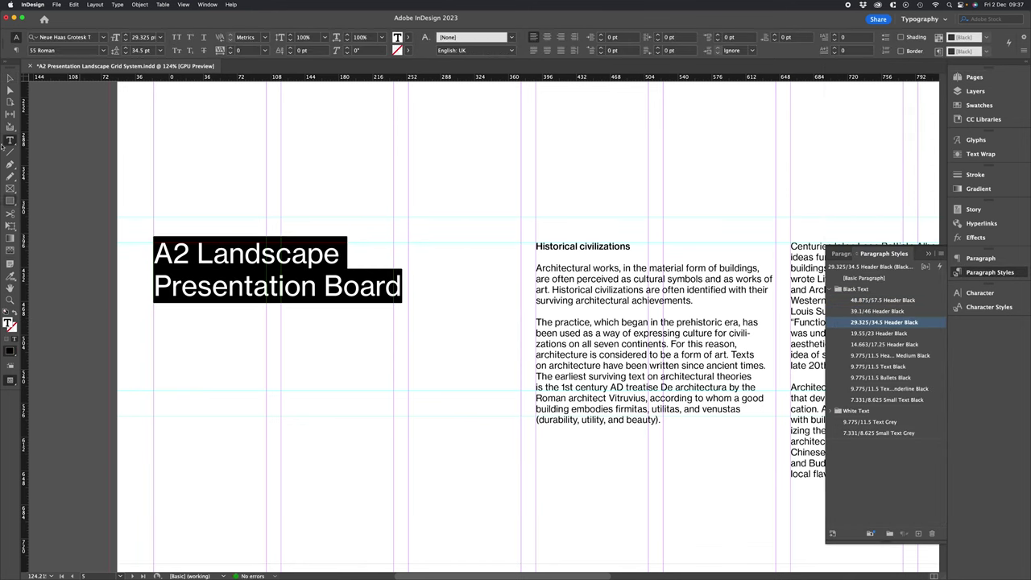
# Shorten the headline frame to about 157 pt high so its lower edge meets the bottom guide of the third row.
pyautogui.click(10, 78)
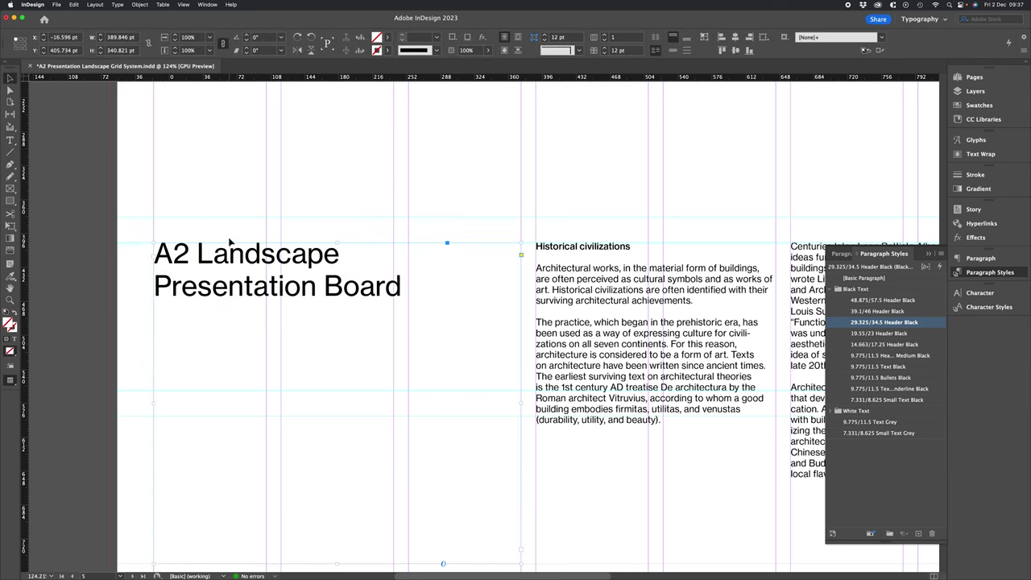
pyautogui.click(527, 296)
pyautogui.click(424, 327)
pyautogui.moveTo(339, 564); pyautogui.dragTo(347, 391)
# Fit the lower edge of the body text frame to the bottom guide of the fourth row, about 341 pt high.
pyautogui.hscroll(5, 461, 410)
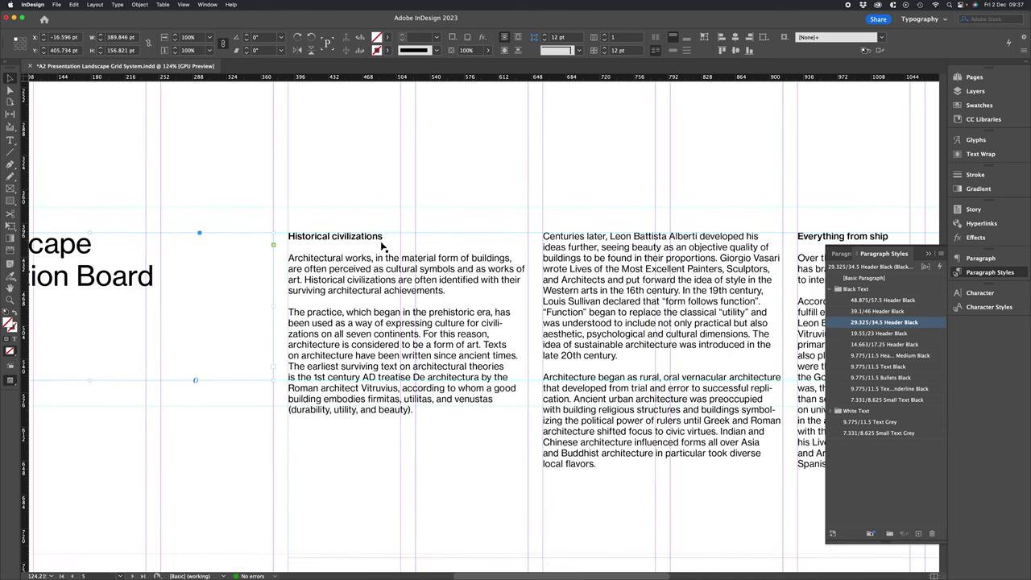
pyautogui.hscroll(10, 457, 247)
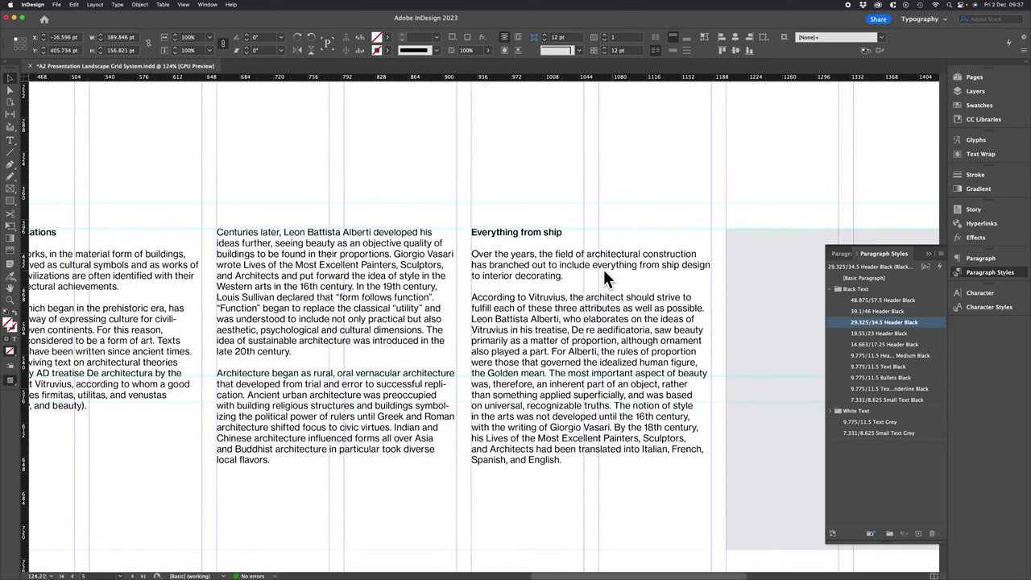
pyautogui.click(530, 188)
pyautogui.press('super+0')
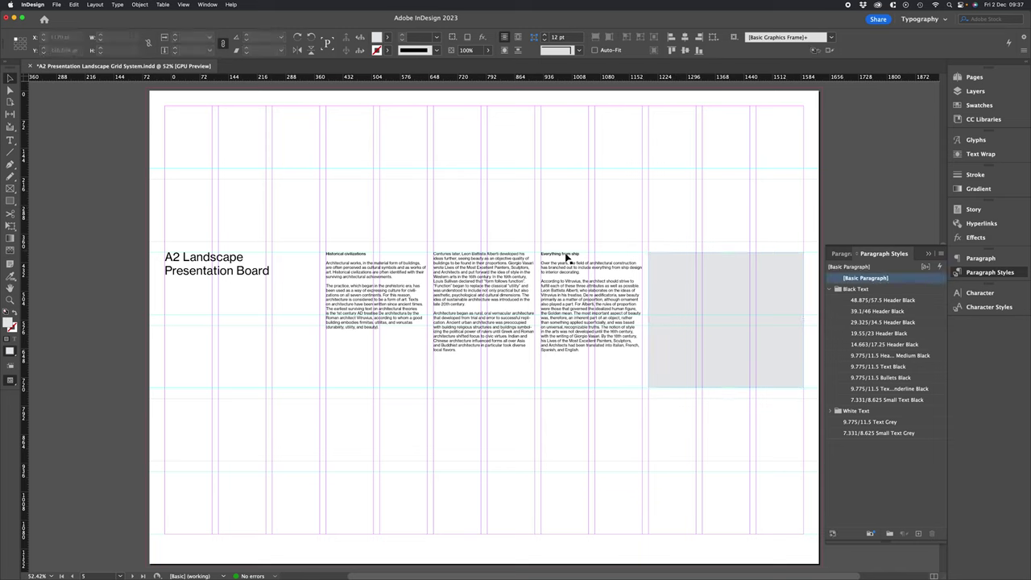
pyautogui.click(478, 325)
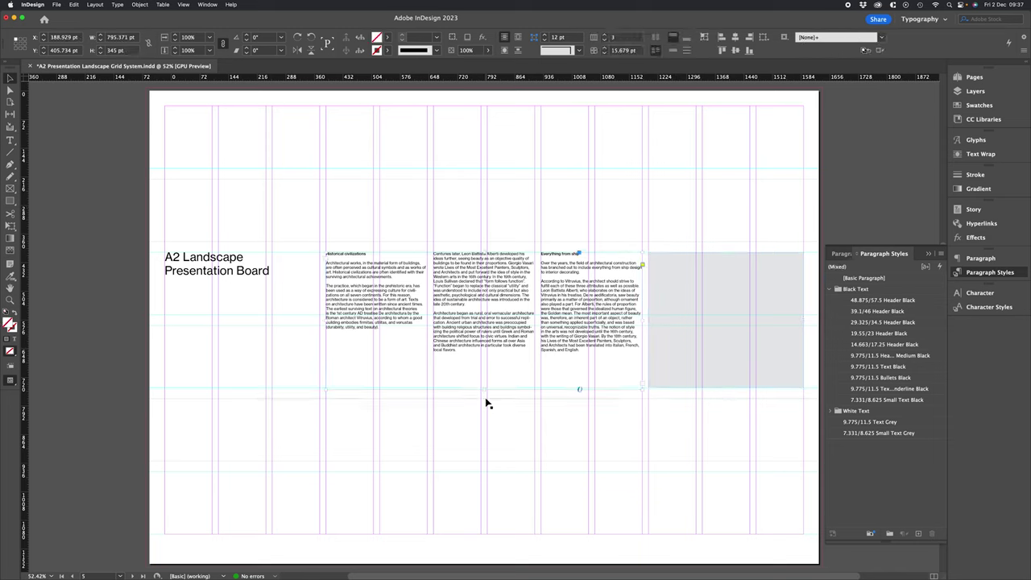
pyautogui.moveTo(484, 387); pyautogui.dragTo(484, 388)
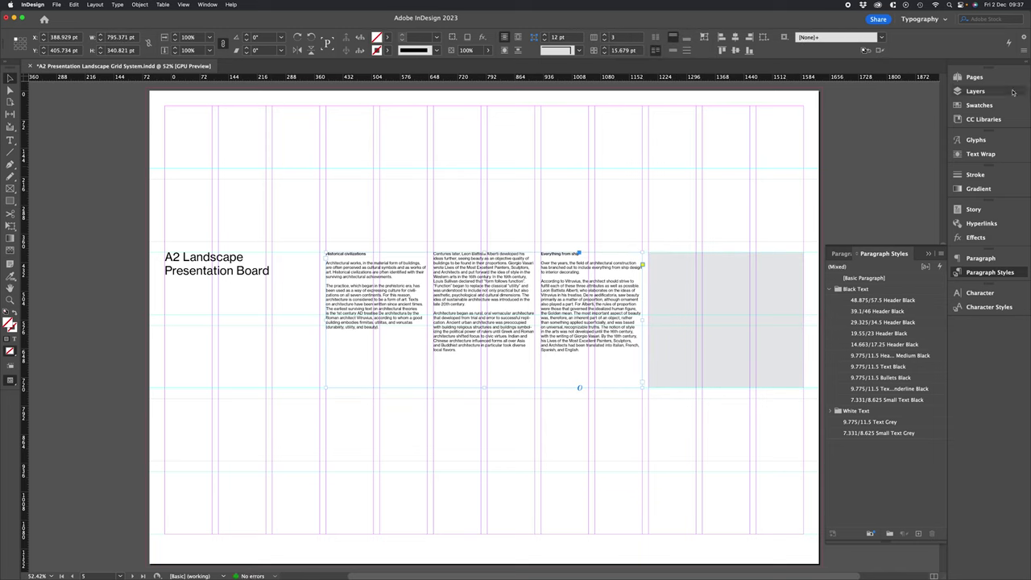
# Extend the two-line caption frame on page 9 to about 27 pt high, copy it and paste it onto page 5.
pyautogui.click(974, 76)
pyautogui.doubleClick(848, 383)
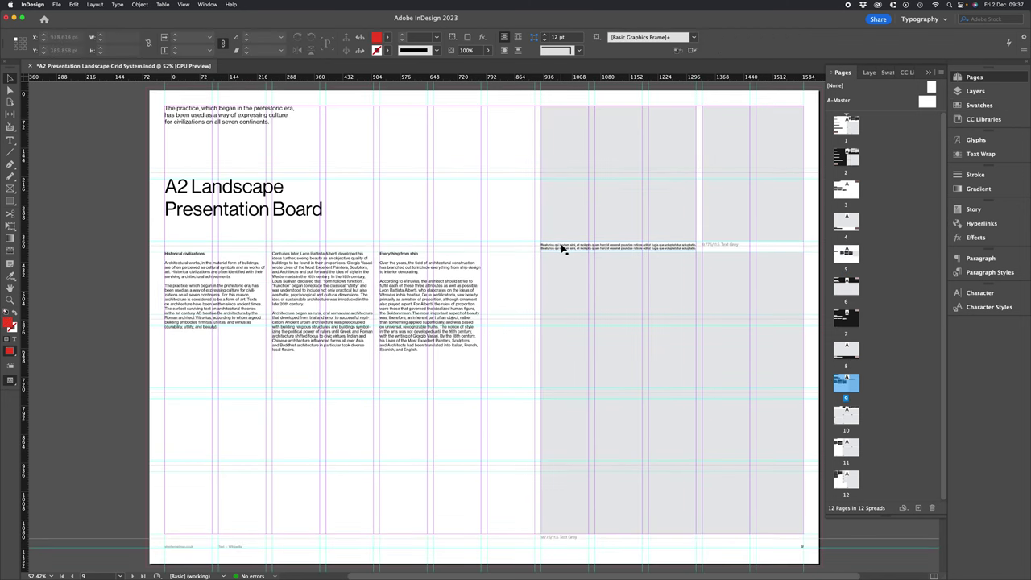
pyautogui.click(564, 247)
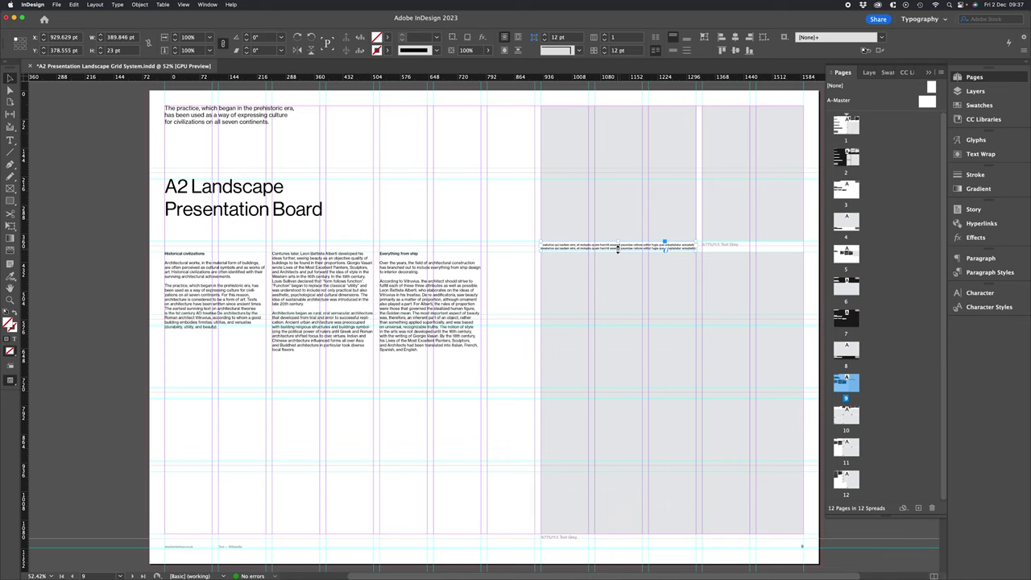
pyautogui.moveTo(618, 249); pyautogui.dragTo(619, 252)
pyautogui.doubleClick(846, 254)
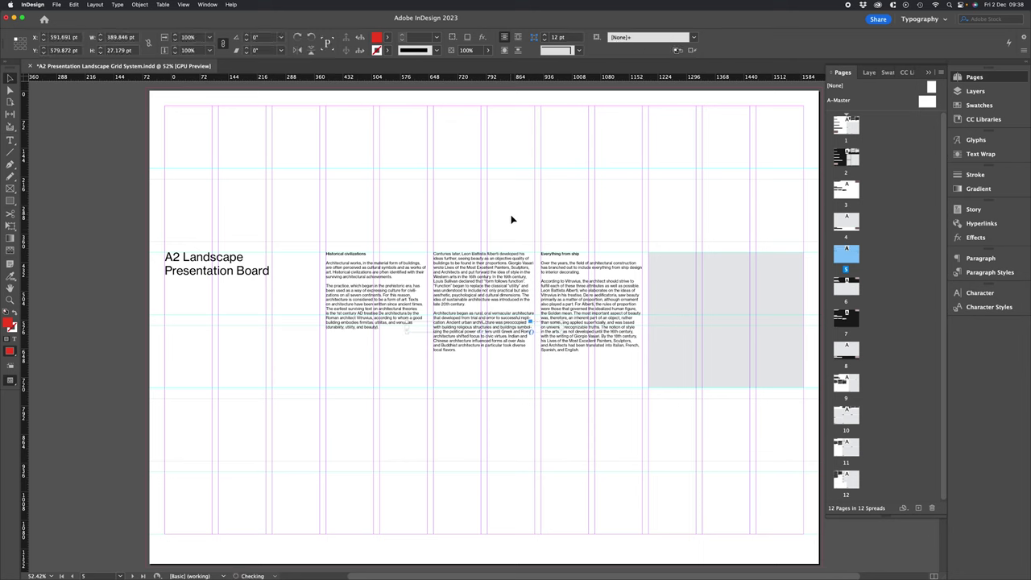
# Move the caption into the gutter between the first two rows, starting at the eighth column, and narrow it to two columns.
pyautogui.moveTo(448, 323); pyautogui.dragTo(573, 177)
pyautogui.moveTo(696, 175); pyautogui.dragTo(643, 175)
pyautogui.click(598, 235)
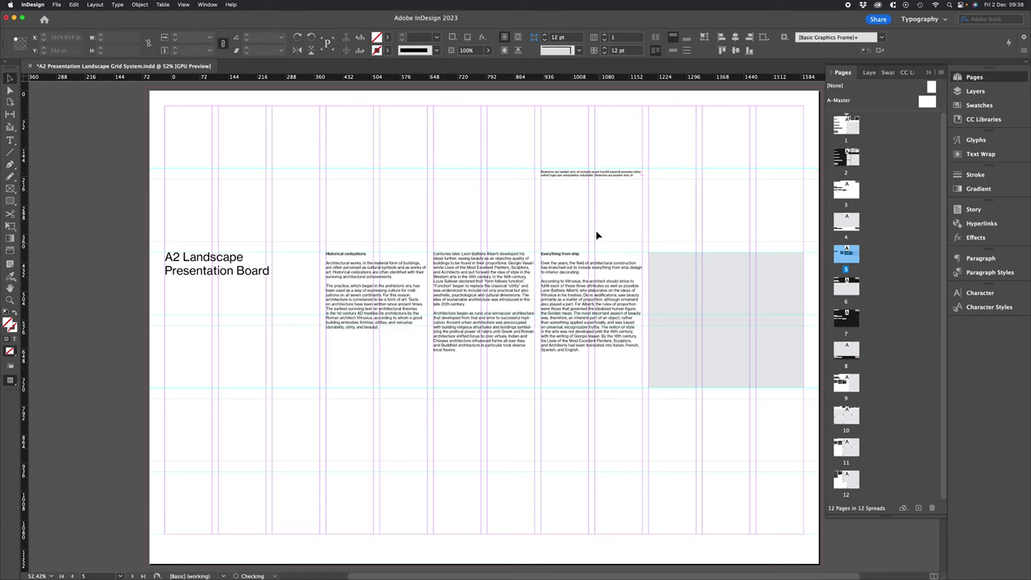
# Add a horizontal ruler guide at 206.055 pt on the baseline grid, inside the first row gutter, and colour it Light Grey.
pyautogui.scroll(4, 603, 143)
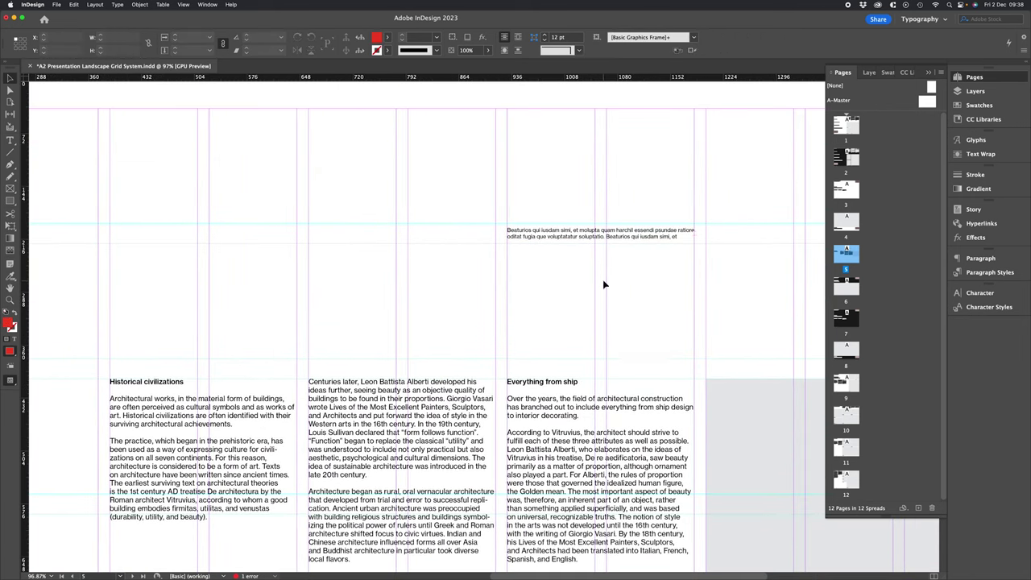
pyautogui.press('super+alt+apostrophe')
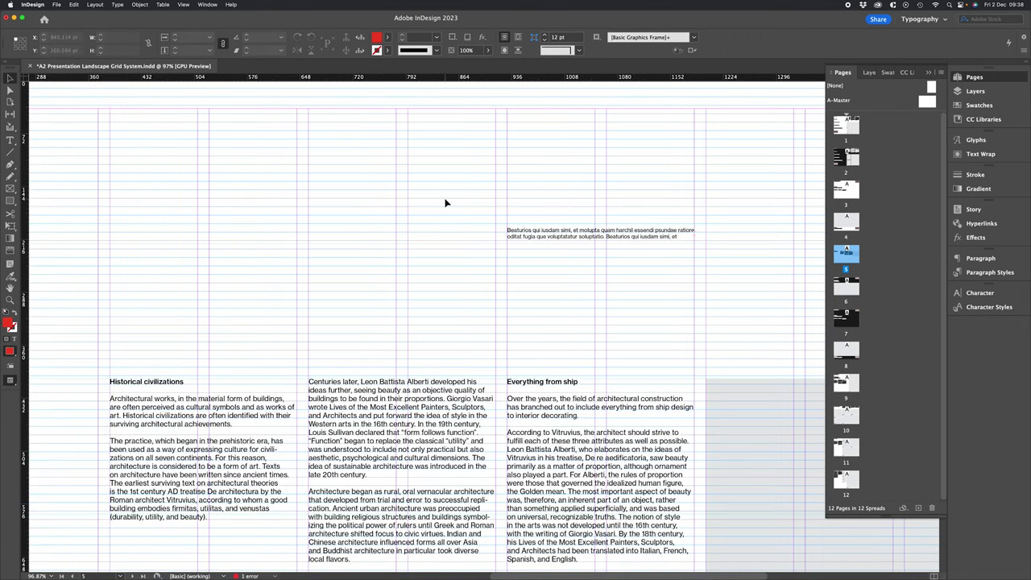
pyautogui.moveTo(506, 78); pyautogui.dragTo(494, 233)
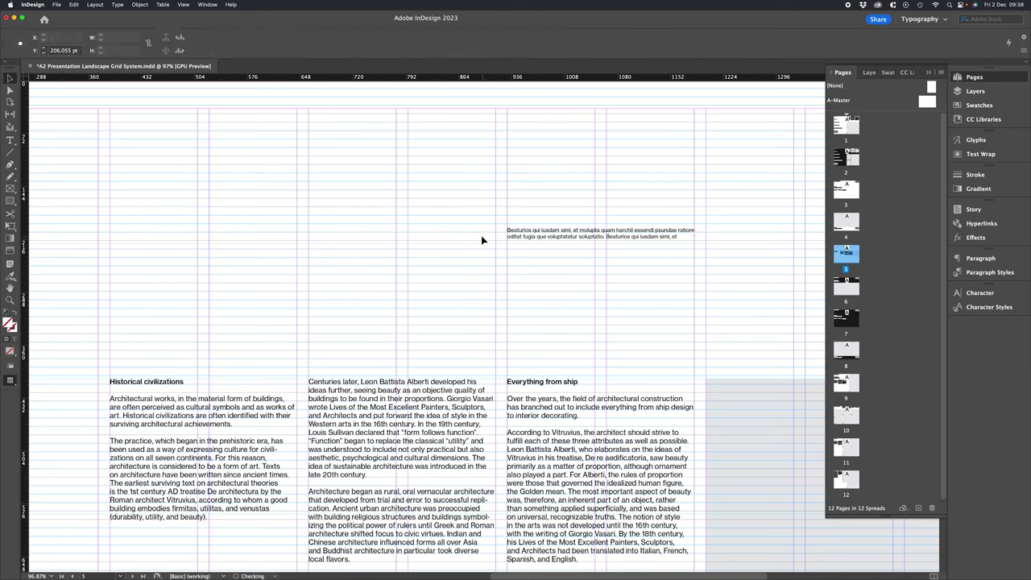
pyautogui.rightClick(485, 237)
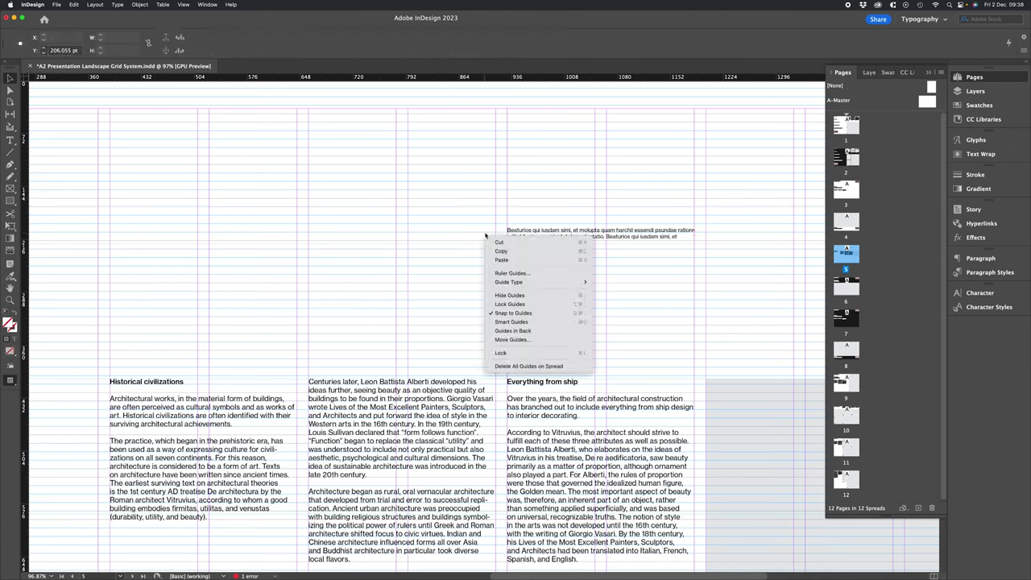
pyautogui.click(528, 274)
pyautogui.click(552, 296)
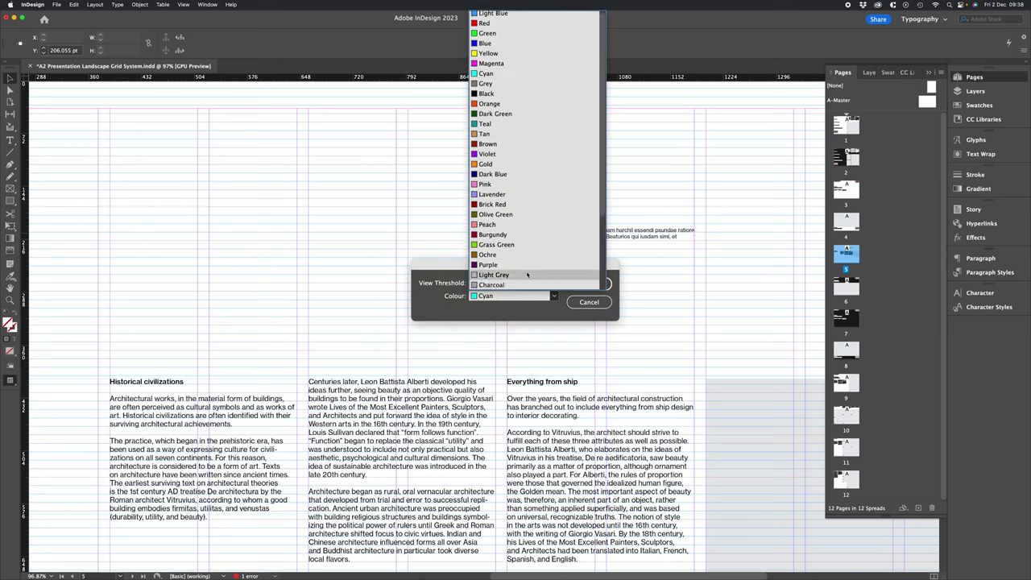
pyautogui.click(528, 275)
pyautogui.press('Return')
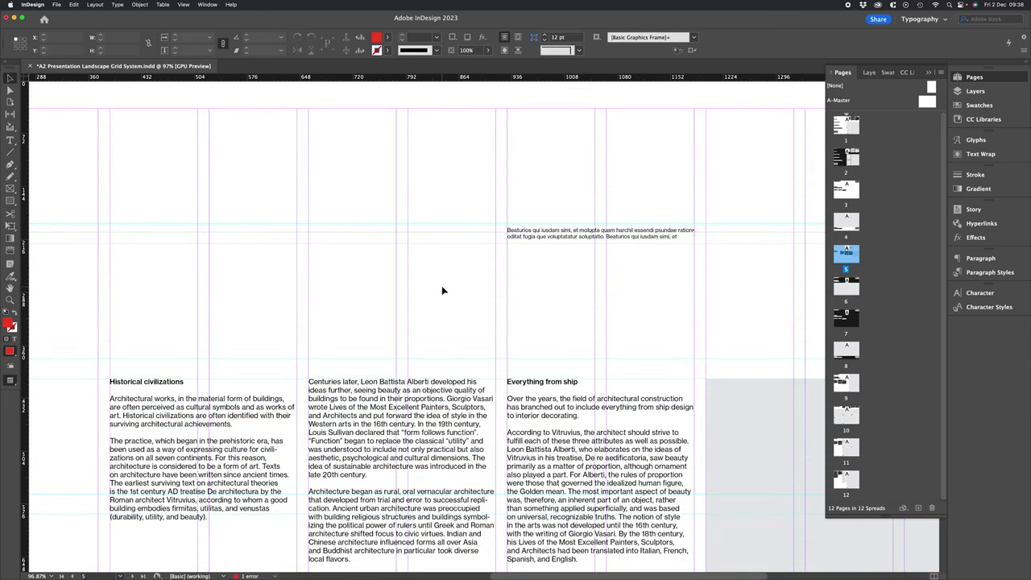
# Move the grey ruler guide to 574.094 pt on the baseline grid, preview the page and hide the baseline grid.
pyautogui.press('super+0')
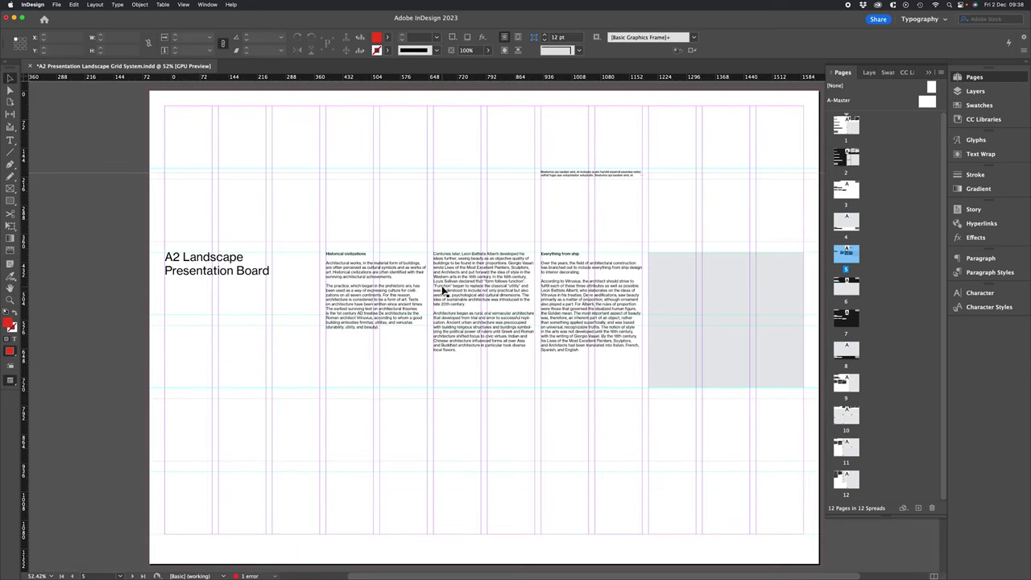
pyautogui.moveTo(400, 76); pyautogui.dragTo(397, 320)
pyautogui.press('alt+super+apostrophe')
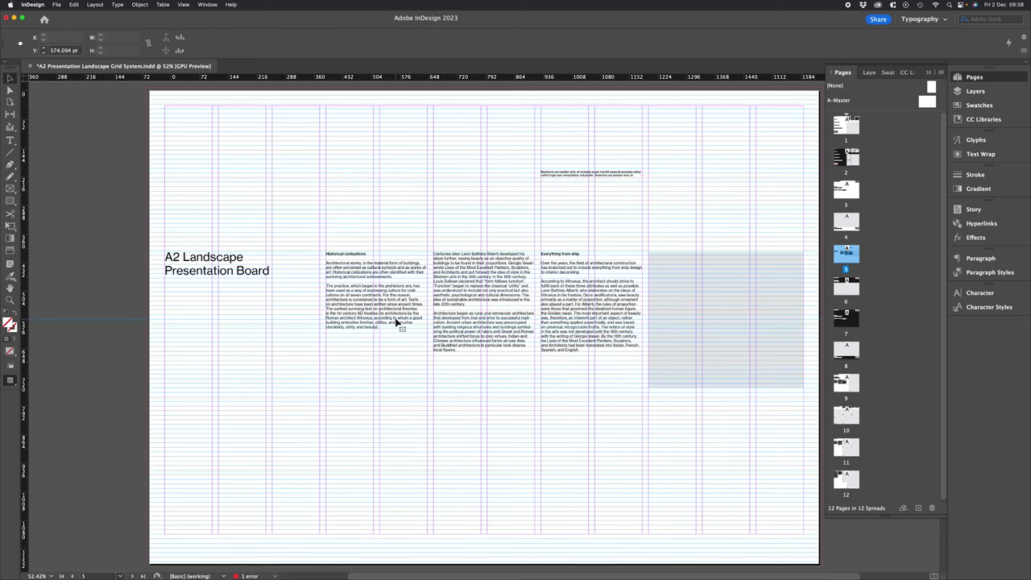
pyautogui.click(409, 229)
pyautogui.press('w')
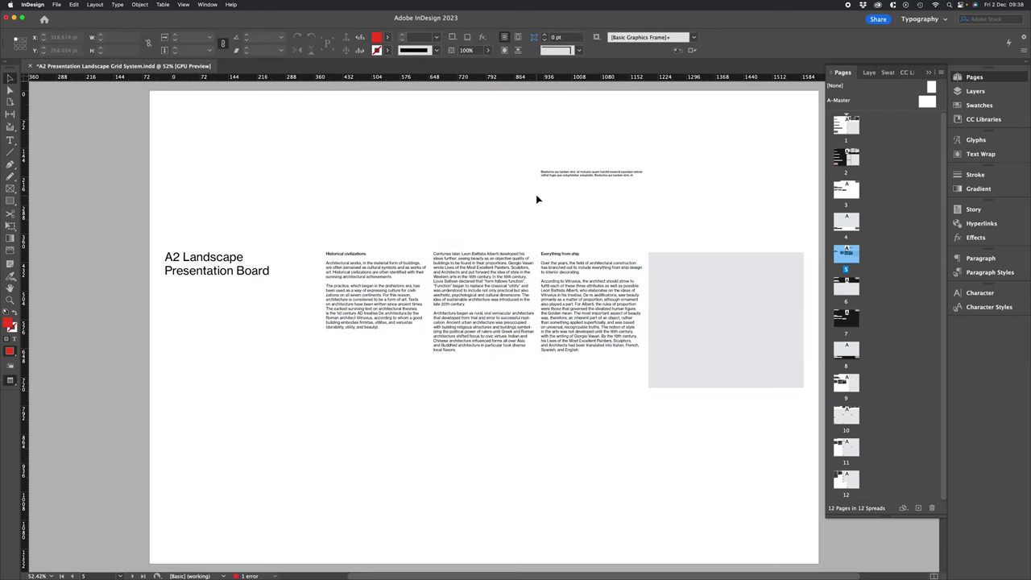
pyautogui.press('w')
pyautogui.press('alt+super+apostrophe')
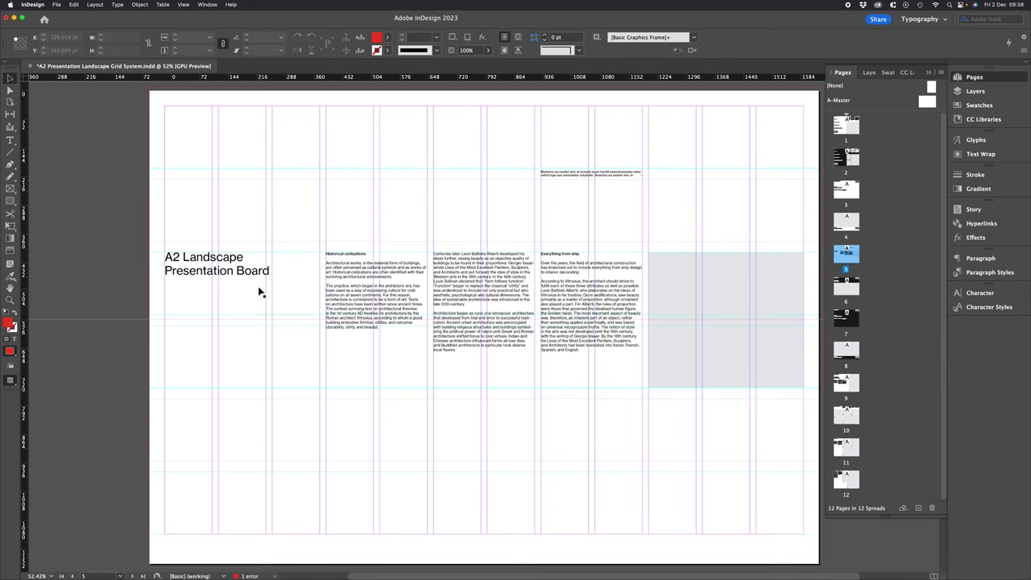
# Toggle the f-height layer on and off to compare its lines with the text and image alignment on page 5.
pyautogui.click(267, 310)
pyautogui.click(781, 154)
pyautogui.click(973, 92)
pyautogui.click(831, 86)
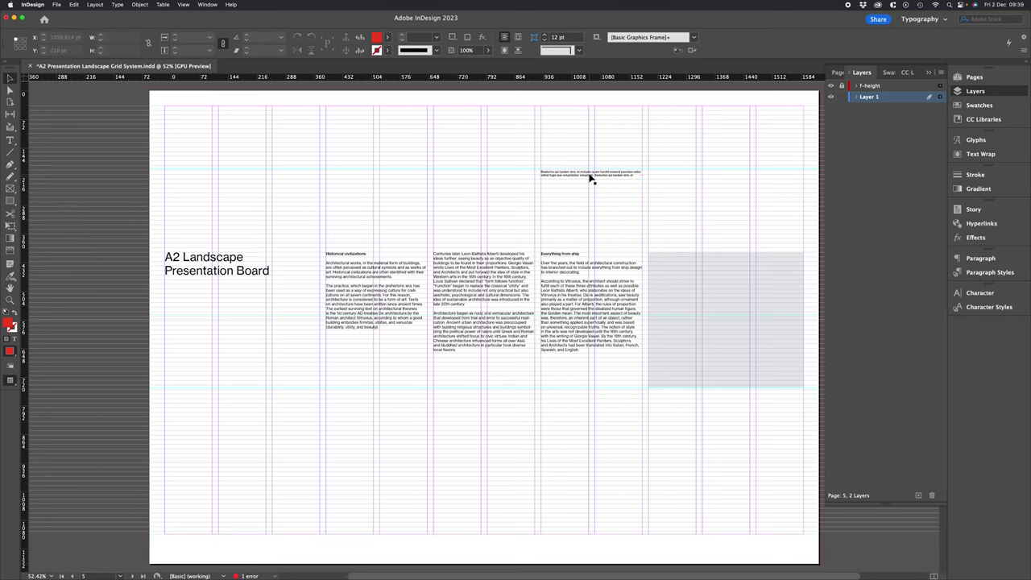
pyautogui.click(832, 85)
pyautogui.click(832, 85)
pyautogui.scroll(-3, 534, 321)
pyautogui.hscroll(2, 534, 322)
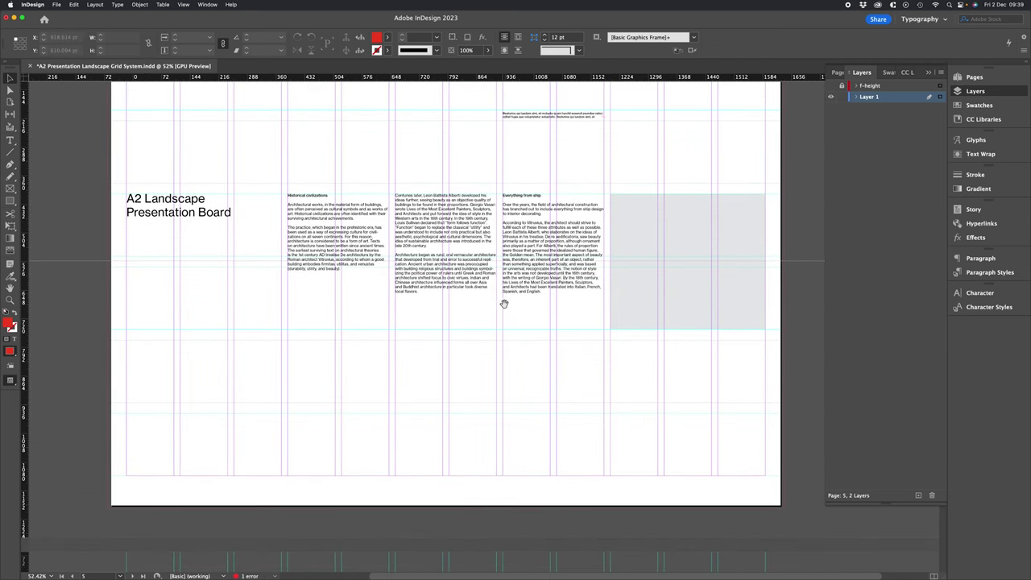
pyautogui.click(832, 86)
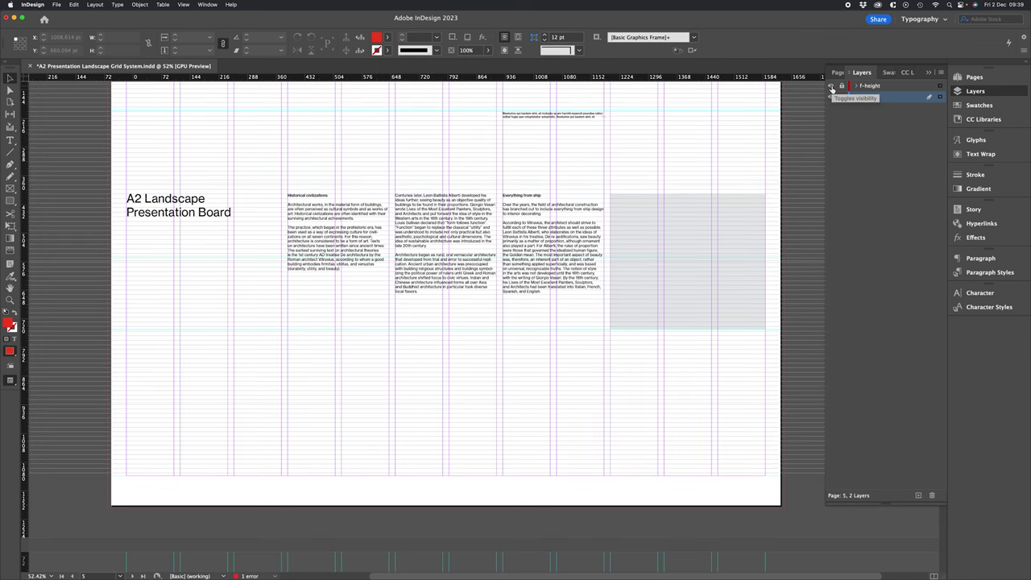
pyautogui.click(832, 86)
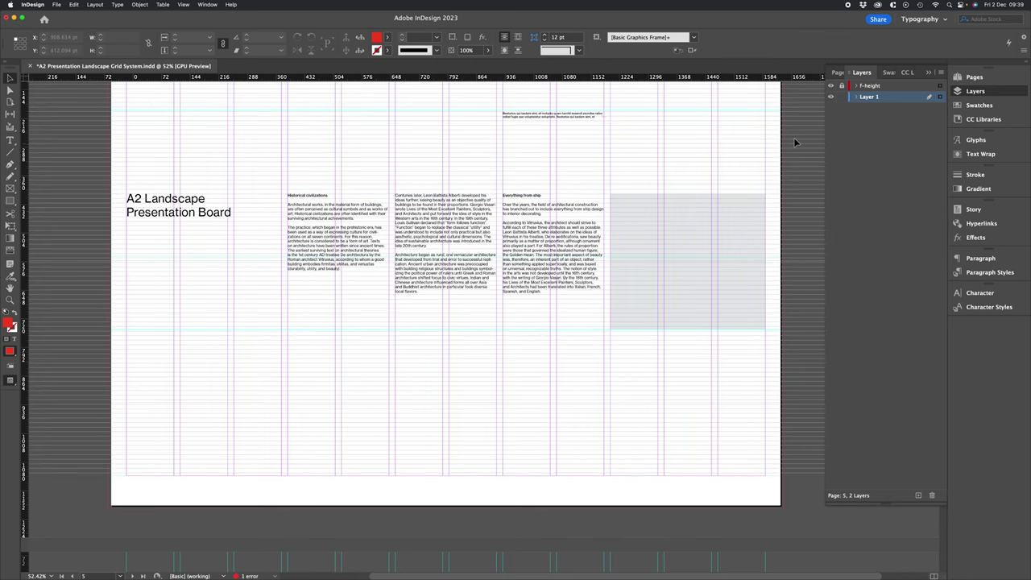
pyautogui.click(831, 86)
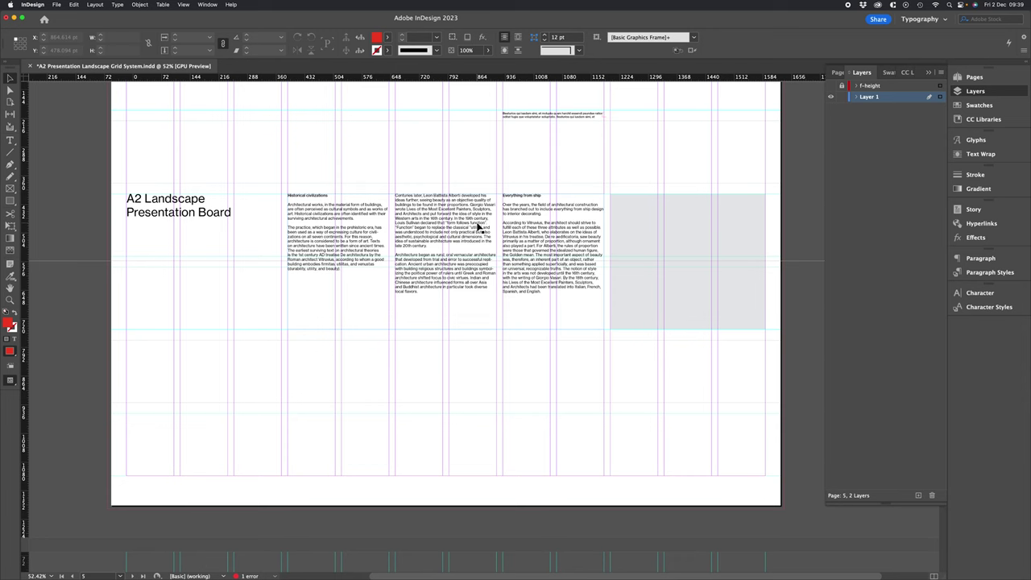
# Browse pages 6 to 12 to examine how the sample layouts place text, captions and images on the grid.
pyautogui.moveTo(492, 156); pyautogui.dragTo(498, 188)
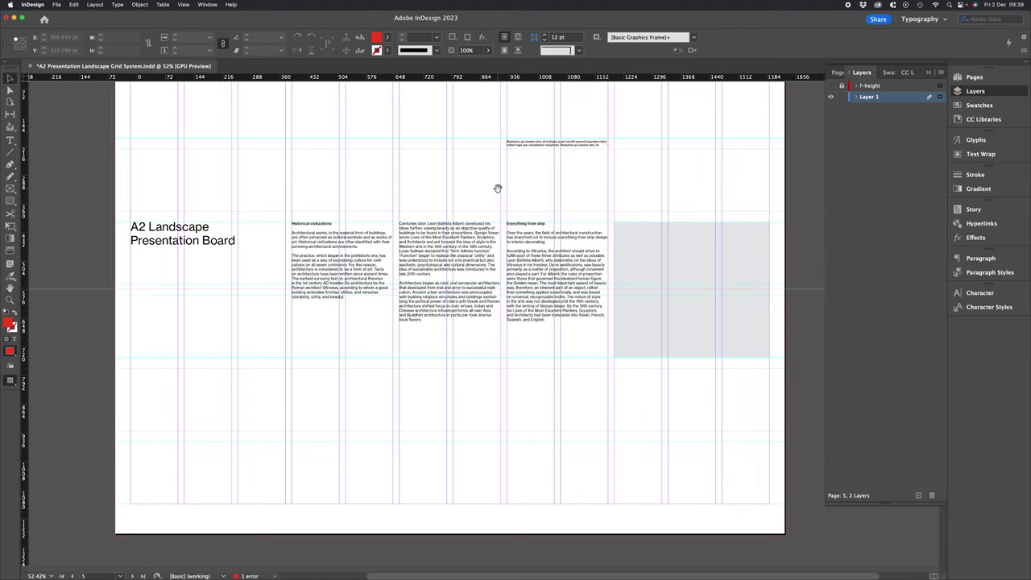
pyautogui.scroll(-20, 500, 465)
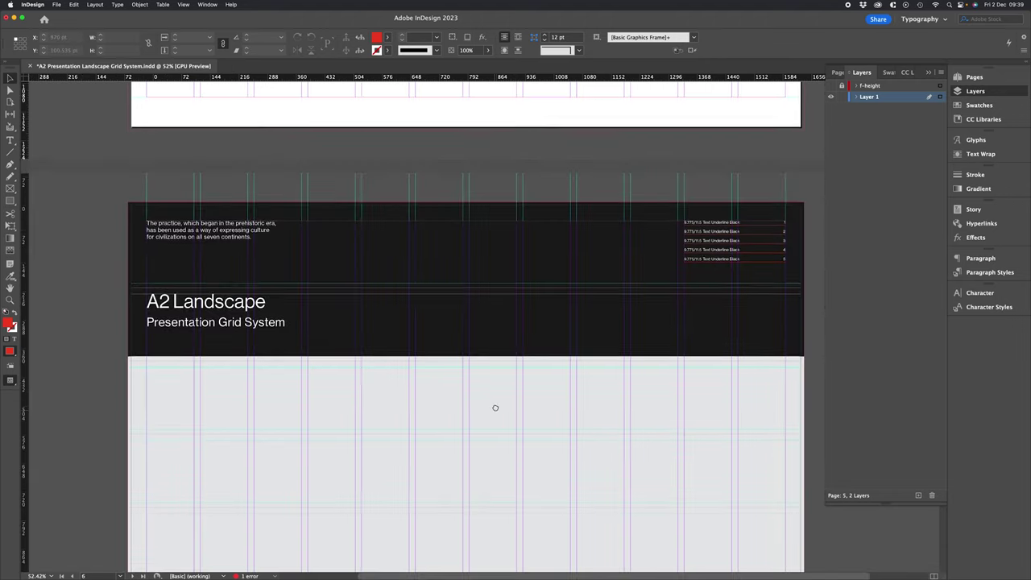
pyautogui.scroll(-5, 517, 350)
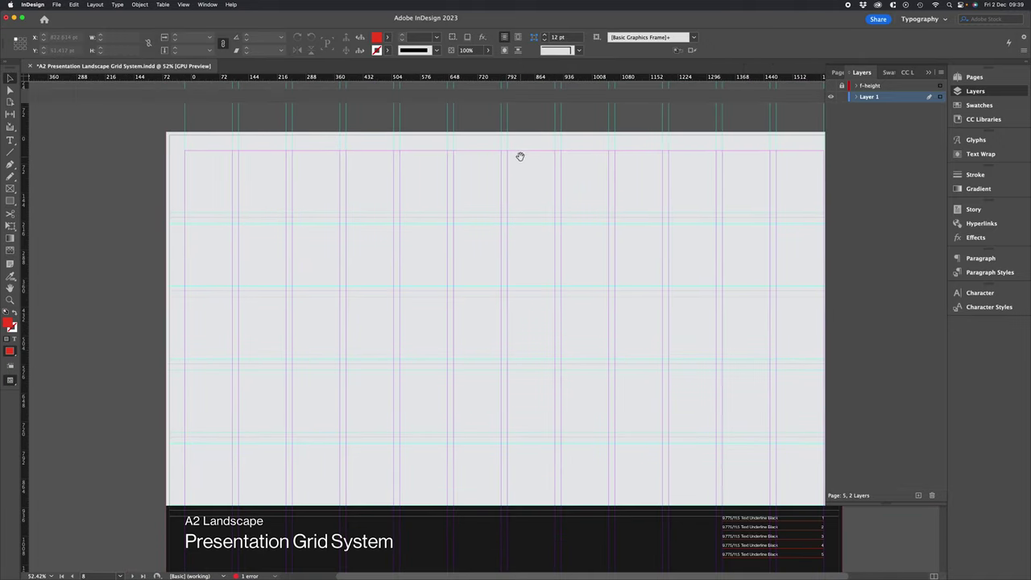
pyautogui.scroll(-10, 516, 371)
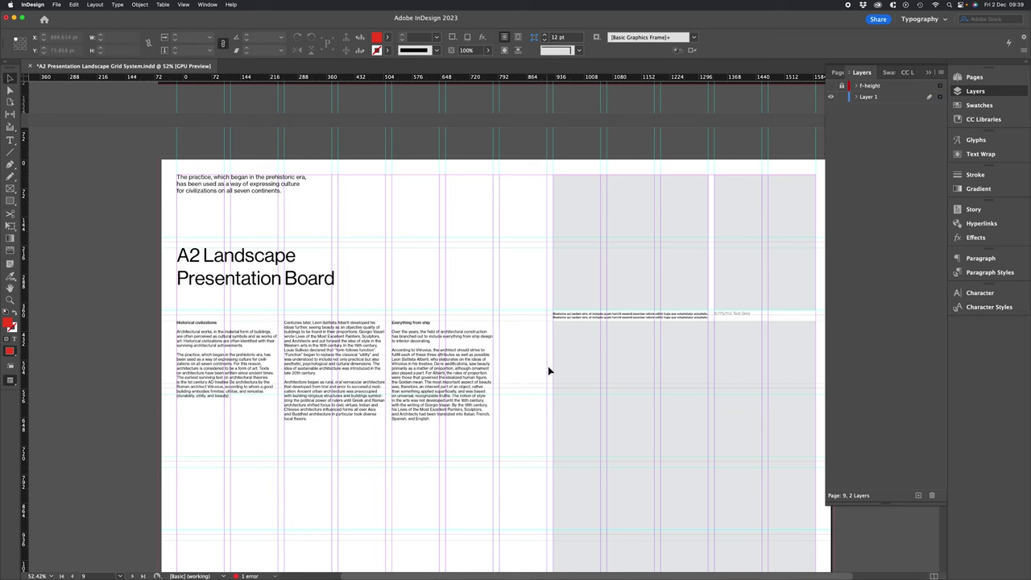
pyautogui.moveTo(548, 369); pyautogui.dragTo(543, 231)
pyautogui.moveTo(547, 338); pyautogui.dragTo(548, 217)
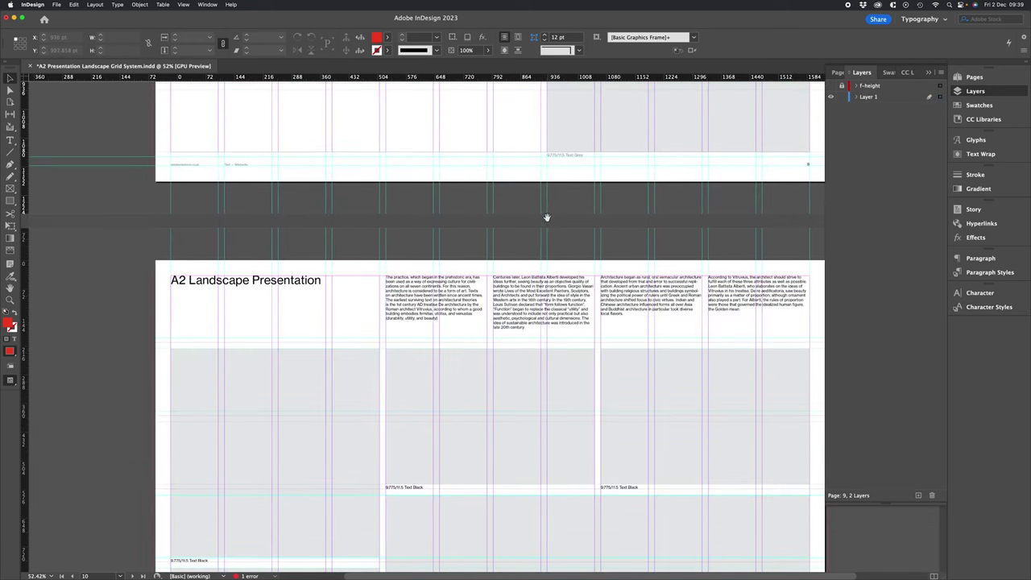
pyautogui.moveTo(550, 270); pyautogui.dragTo(551, 146)
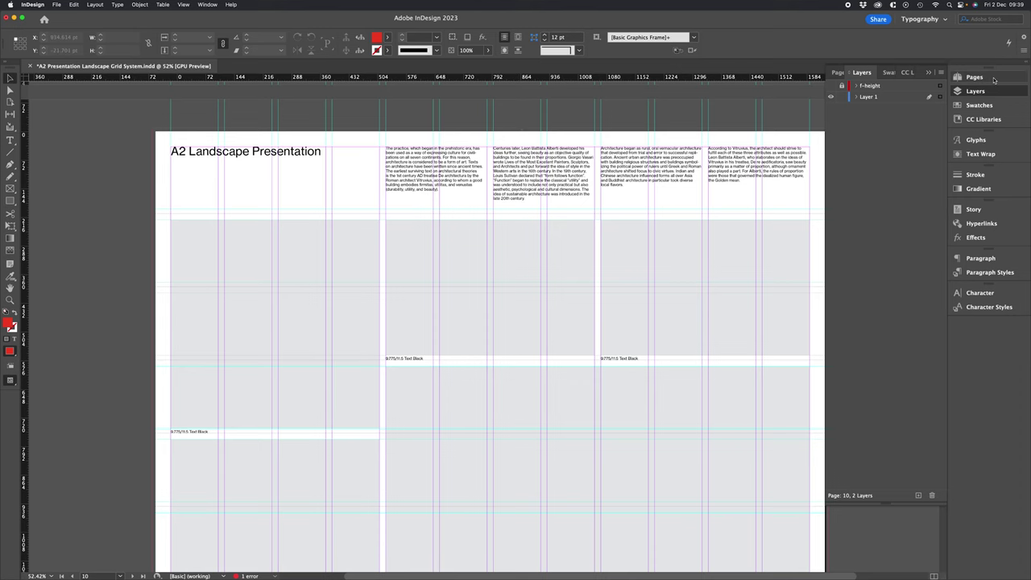
pyautogui.click(993, 79)
pyautogui.scroll(-15, 536, 161)
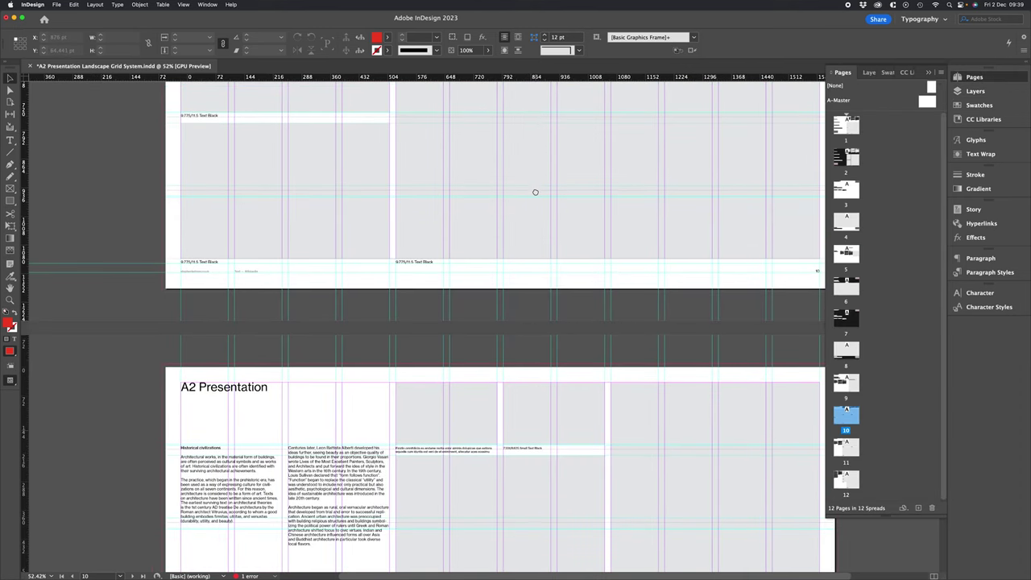
pyautogui.scroll(-12, 489, 417)
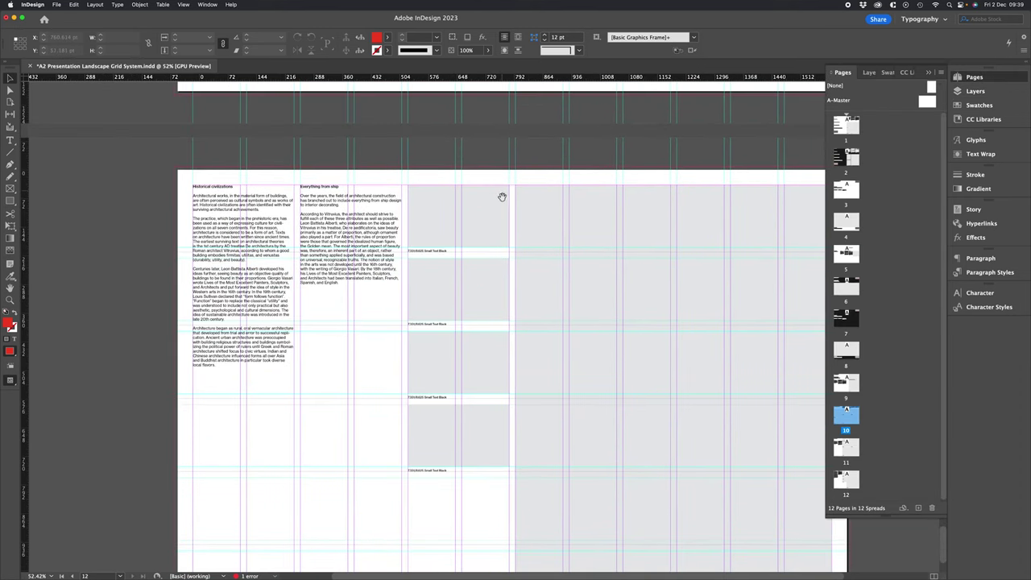